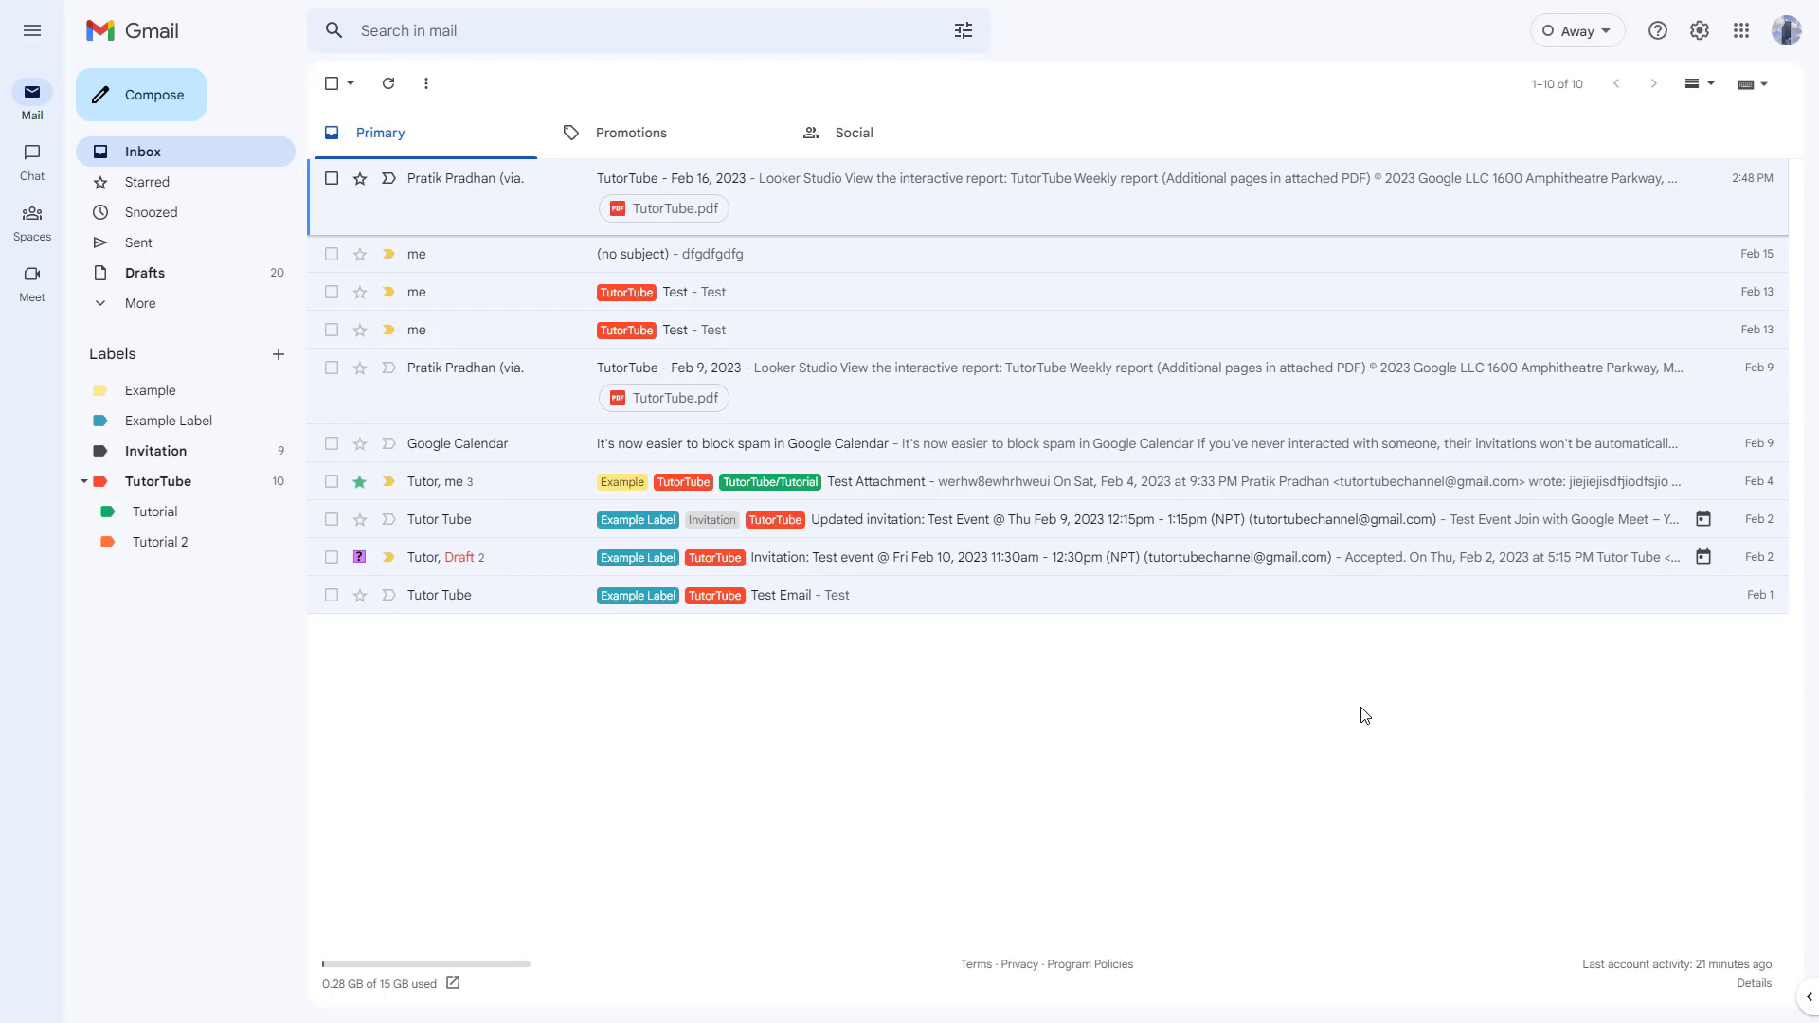
Open the full mail settings and create a new signature named "New Mail" in the Signature section.
left_click(1701, 40)
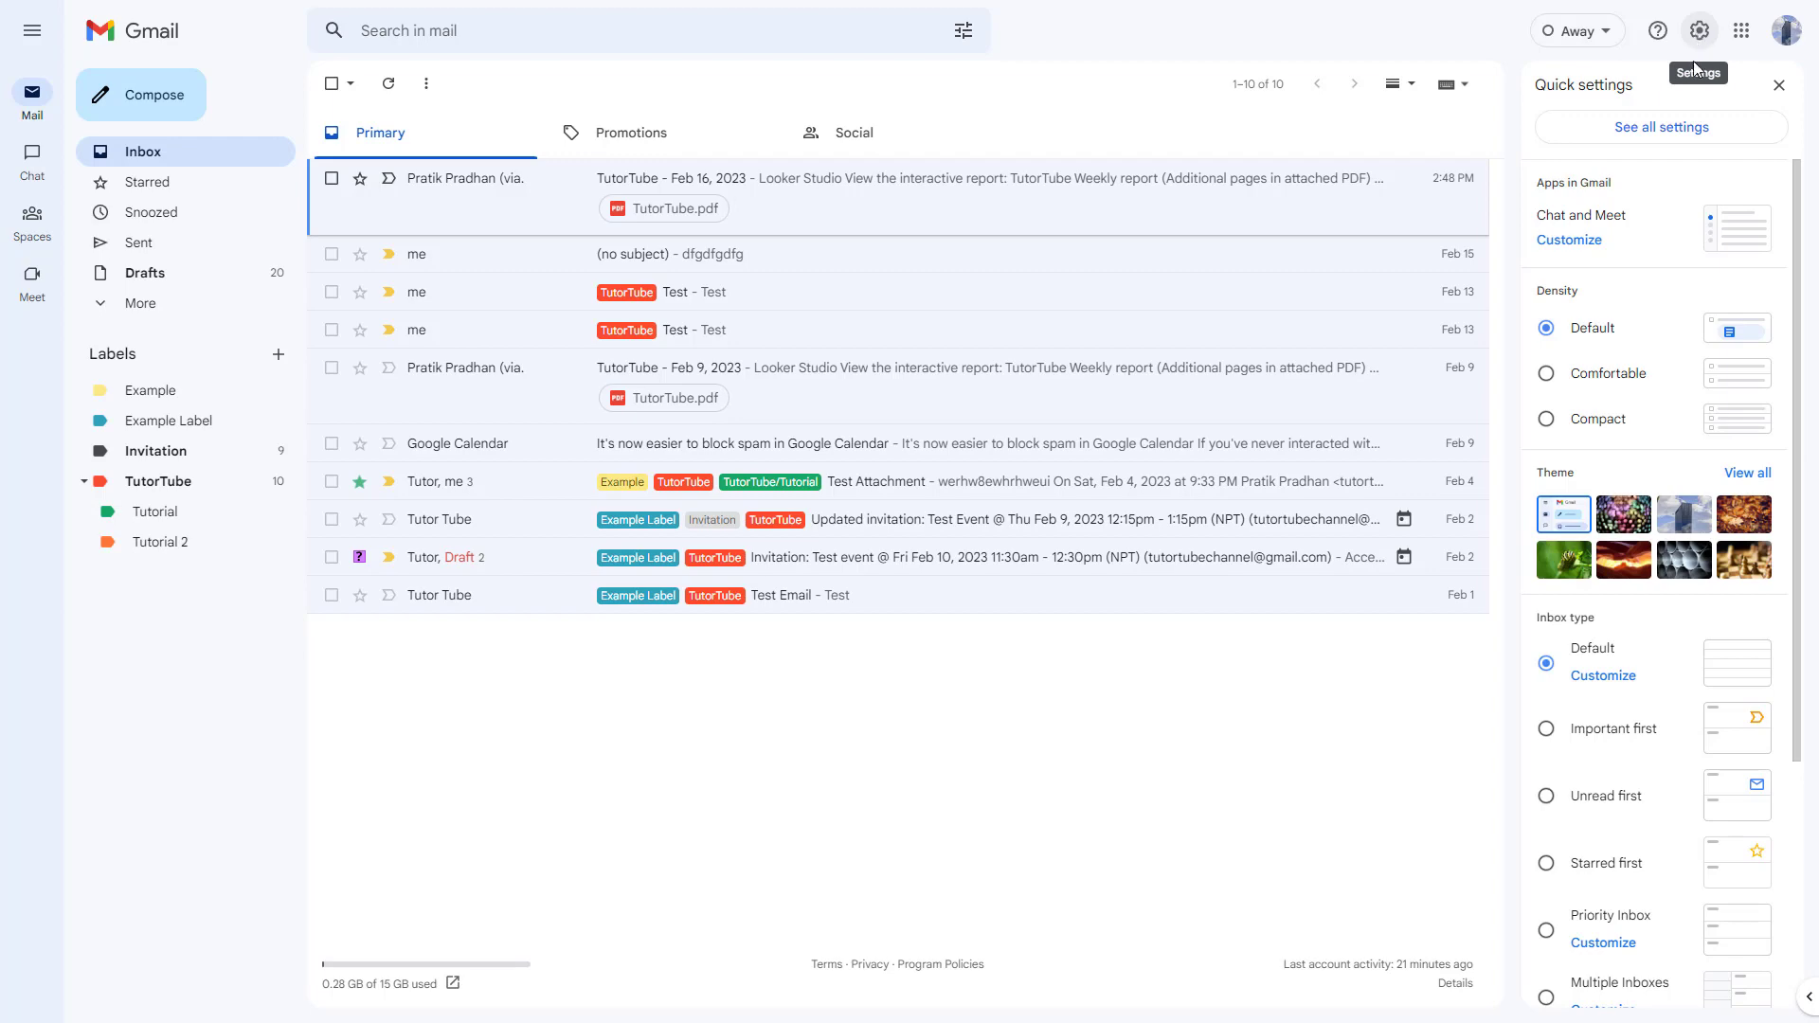
left_click(1686, 136)
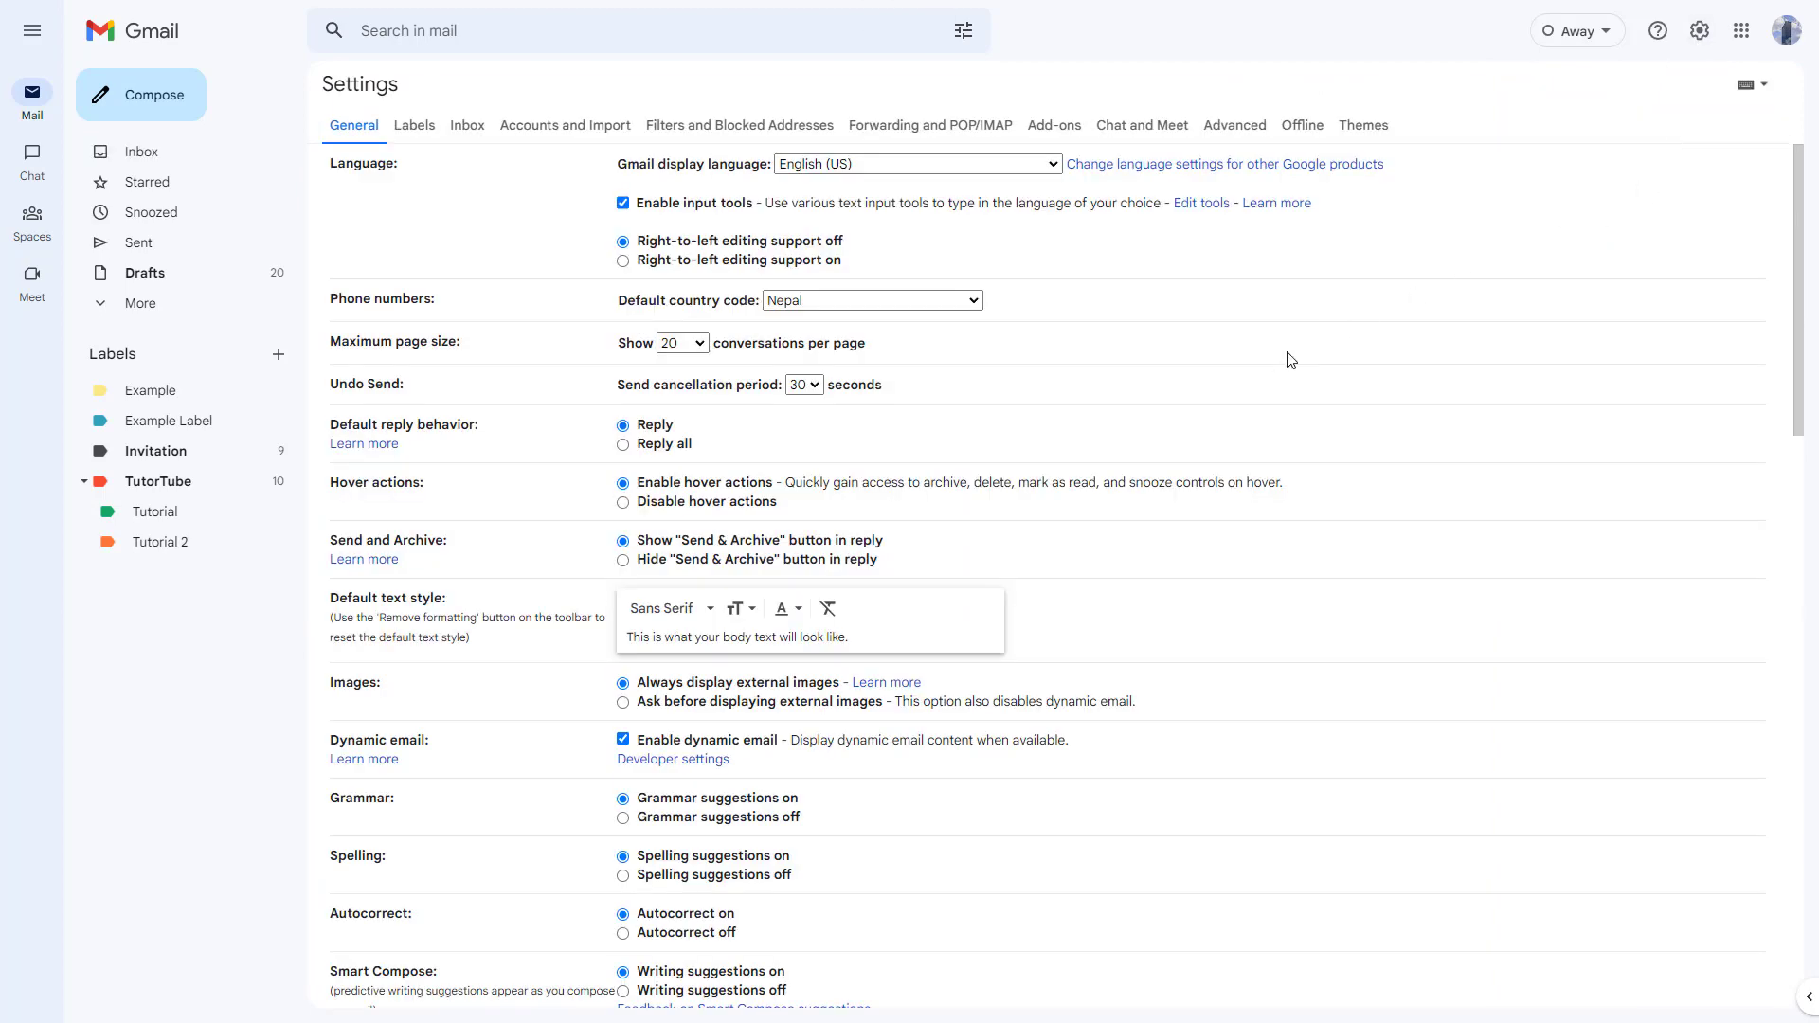
scroll(946, 568, "down", 8)
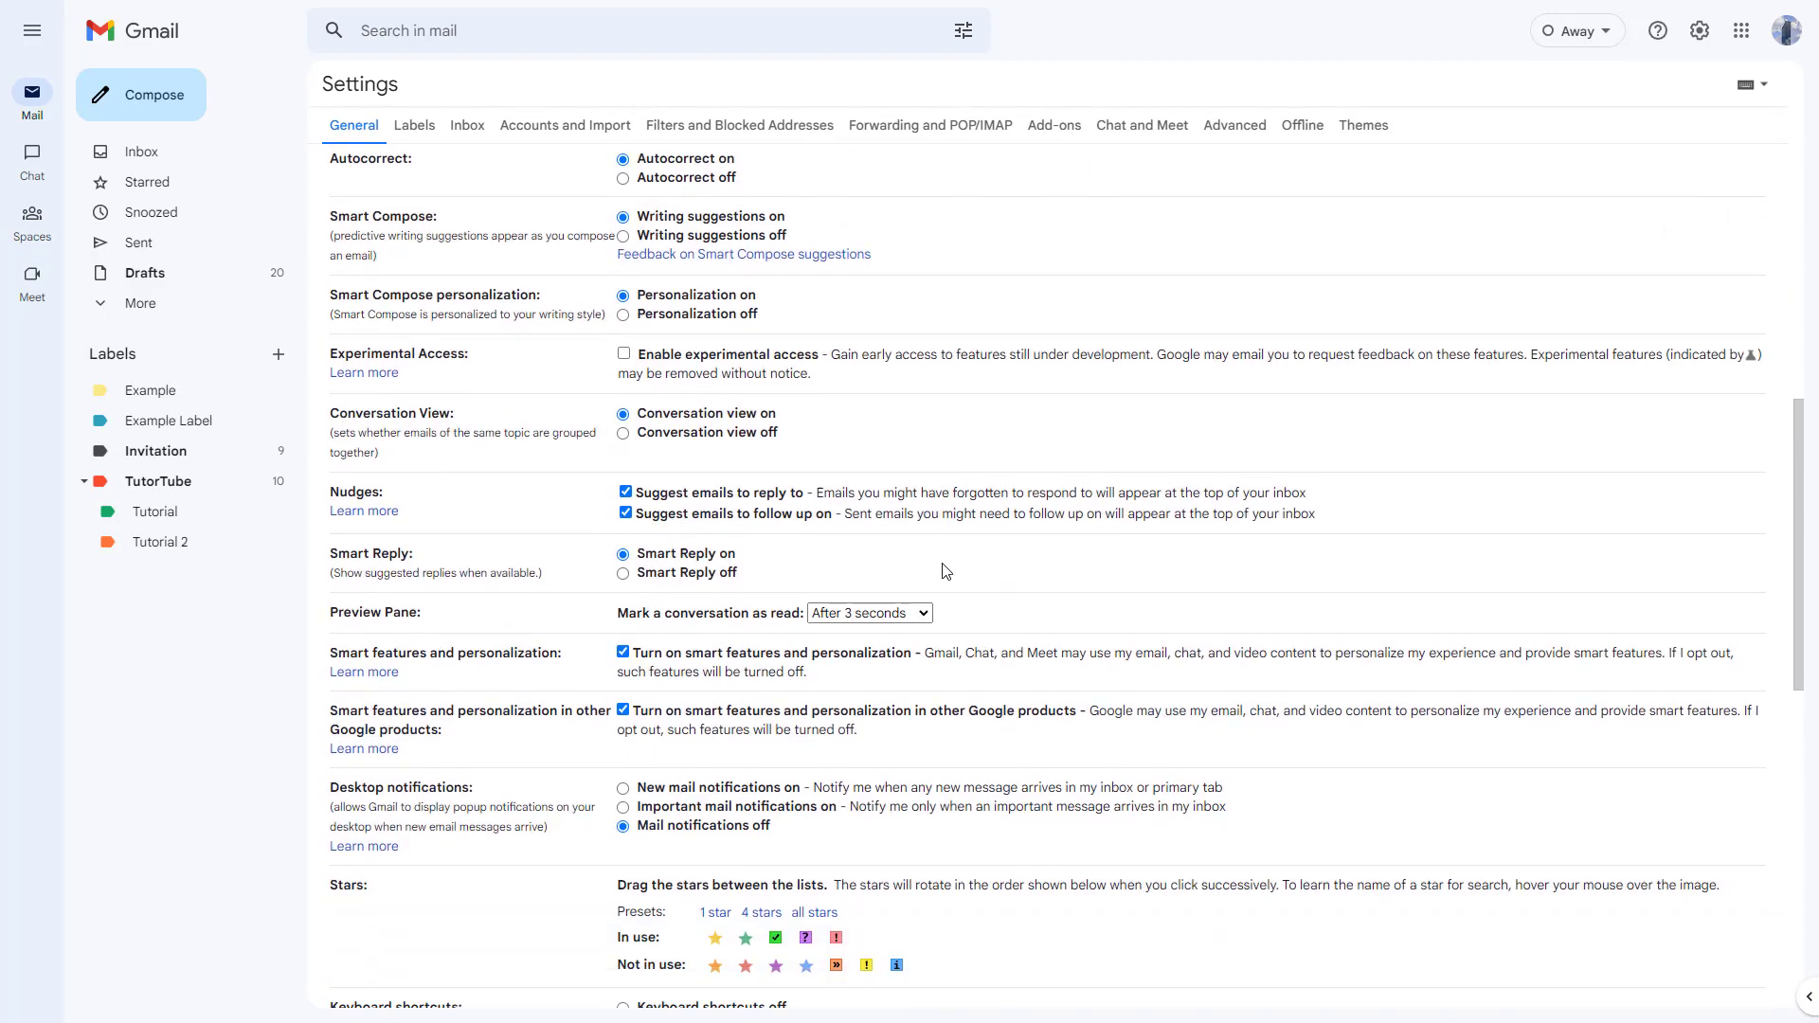
scroll(945, 571, "down", 10)
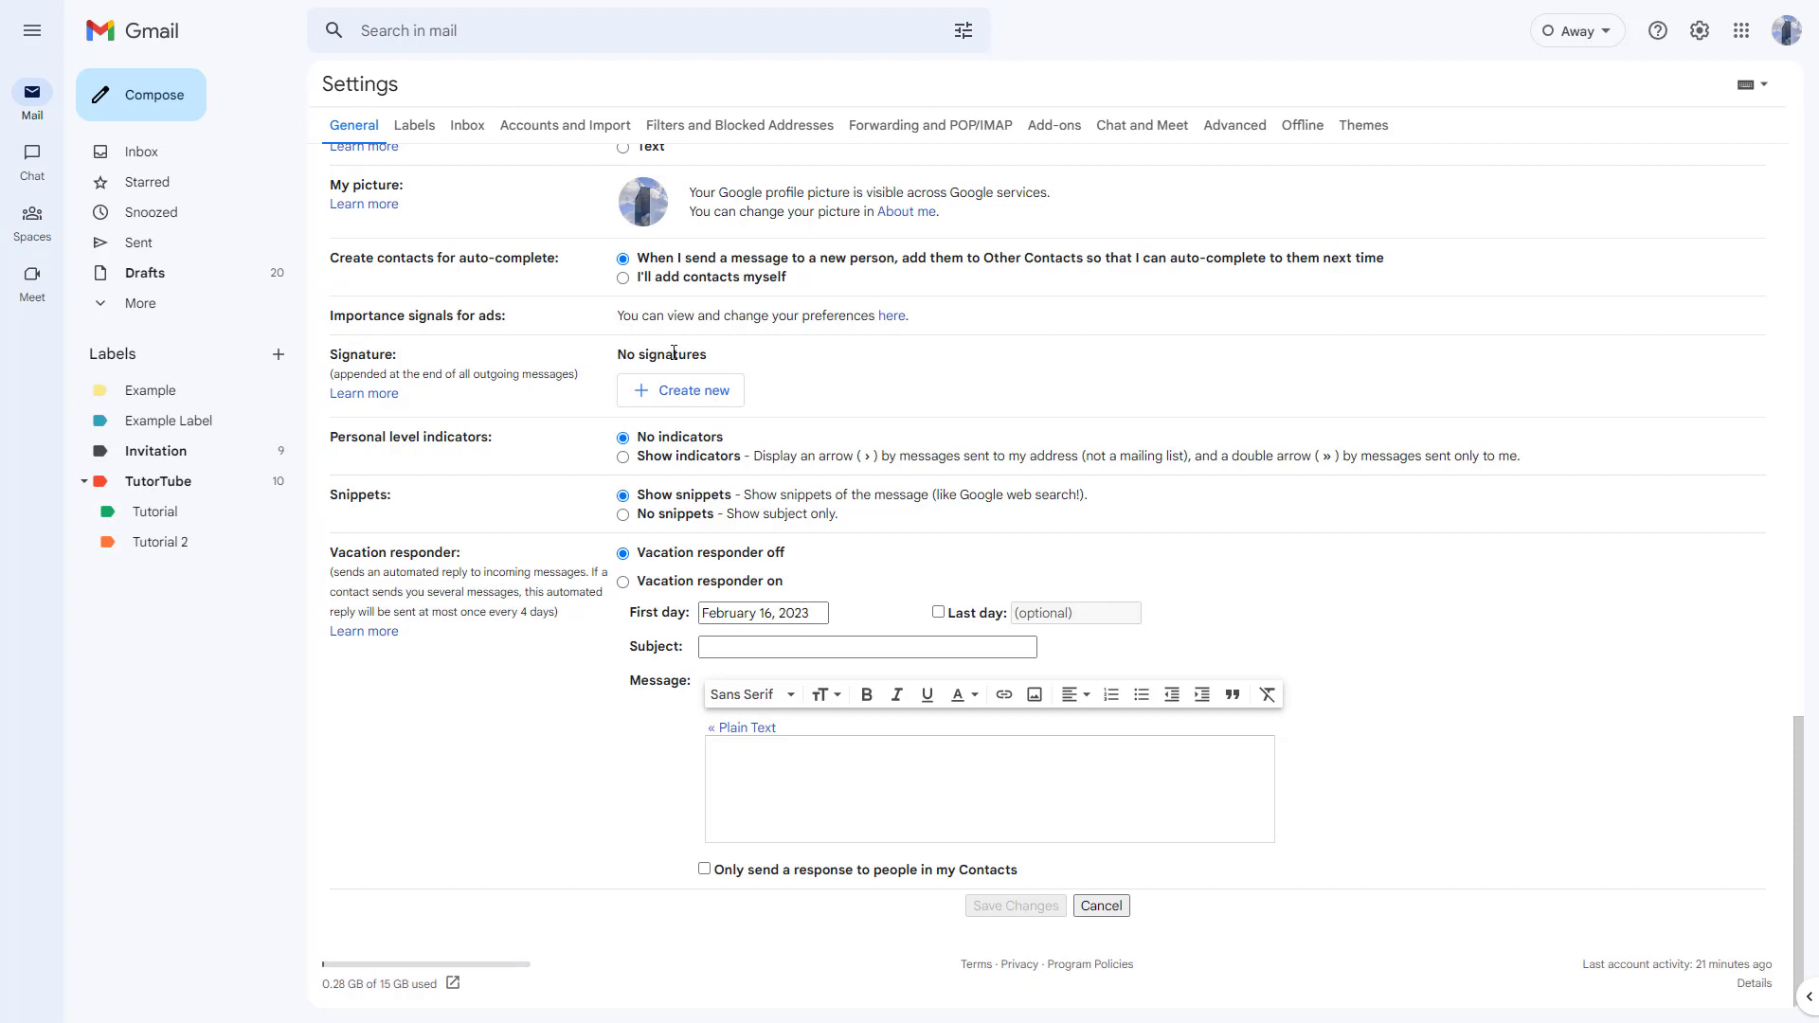
left_click(663, 398)
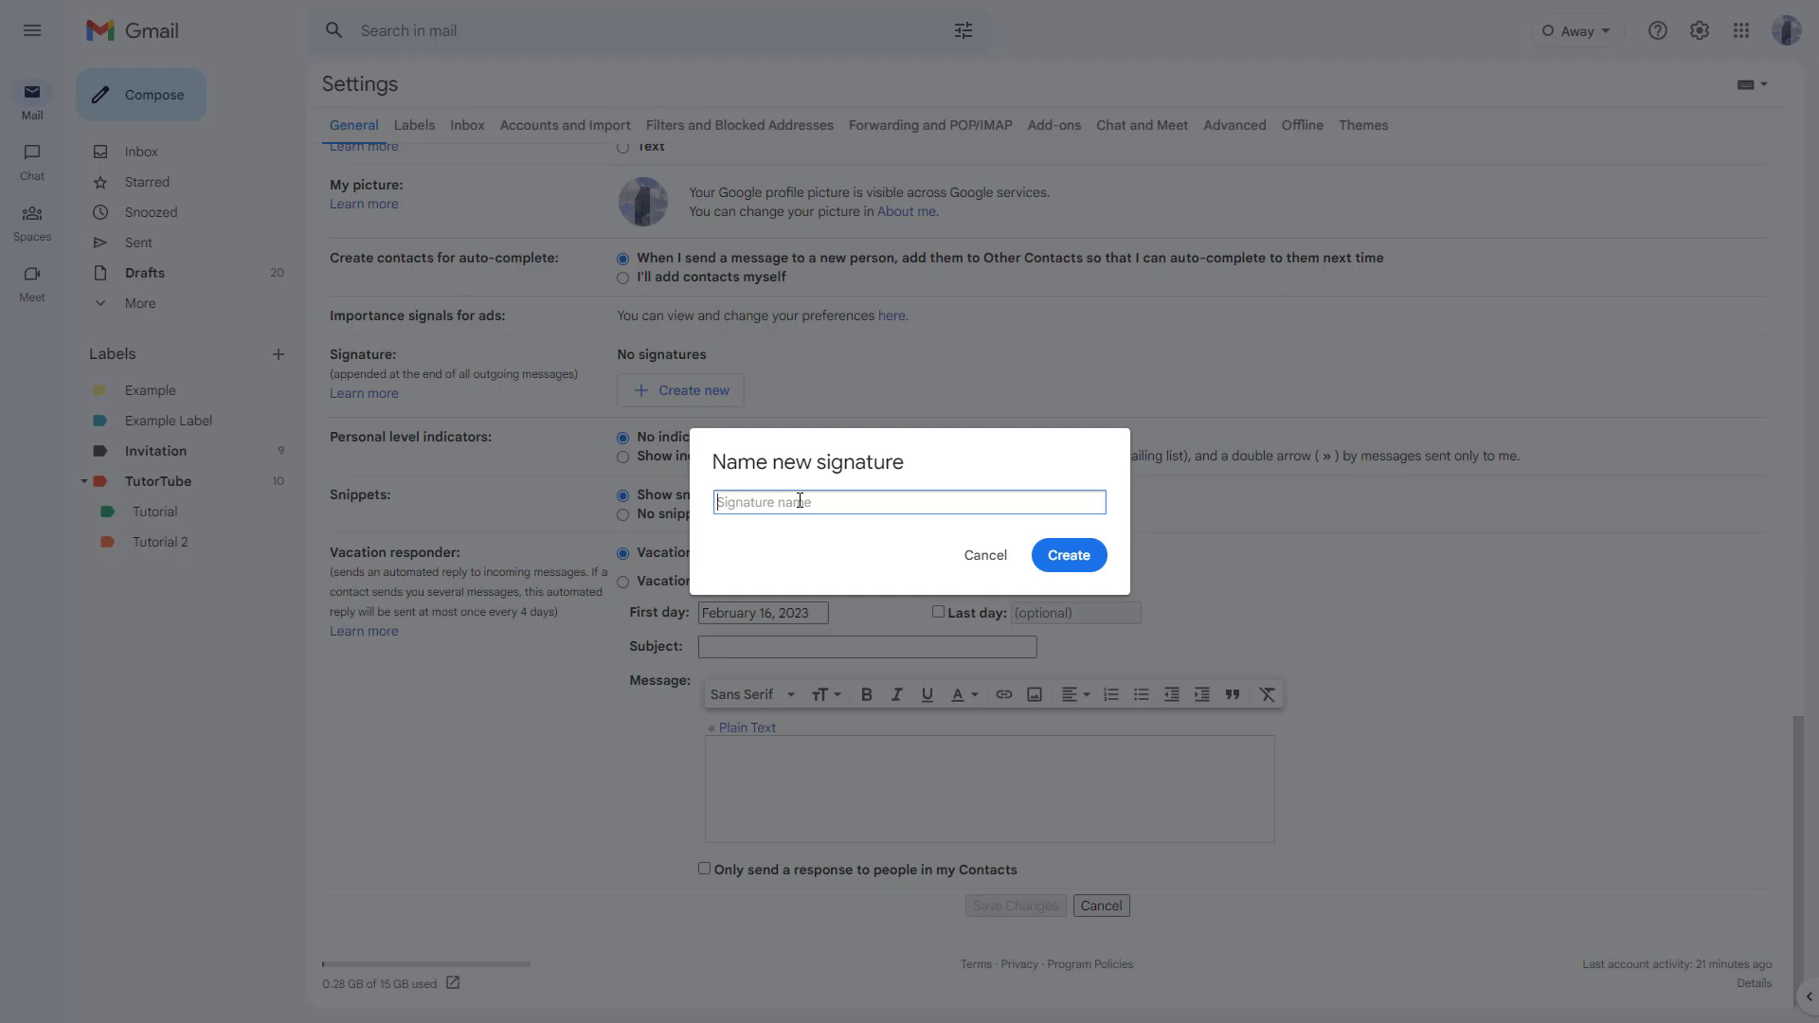
type("New Mail")
left_click(1066, 556)
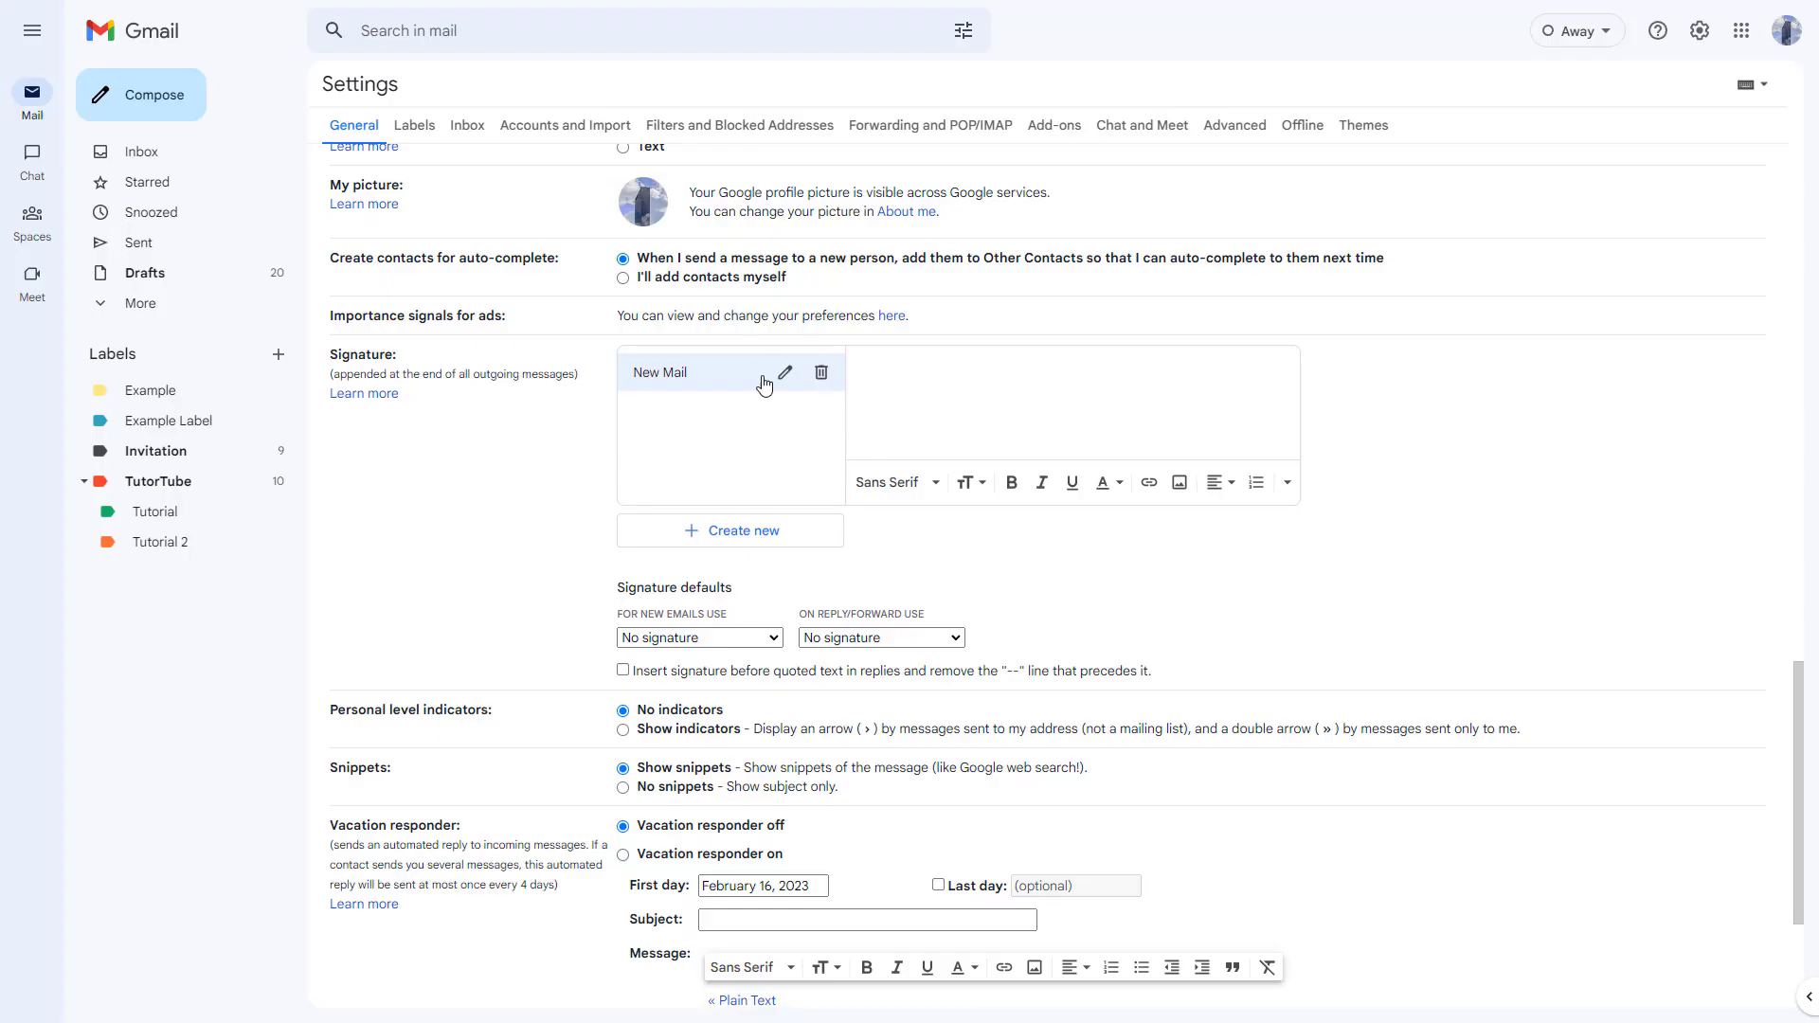
Write "Sincerely, TutorTube" on two lines as the New Mail signature's text and make TutorTube bold.
left_click(964, 384)
left_click(912, 381)
key("ctrl+a")
left_click(912, 381)
left_click_drag(913, 383, 851, 389)
left_click(1018, 483)
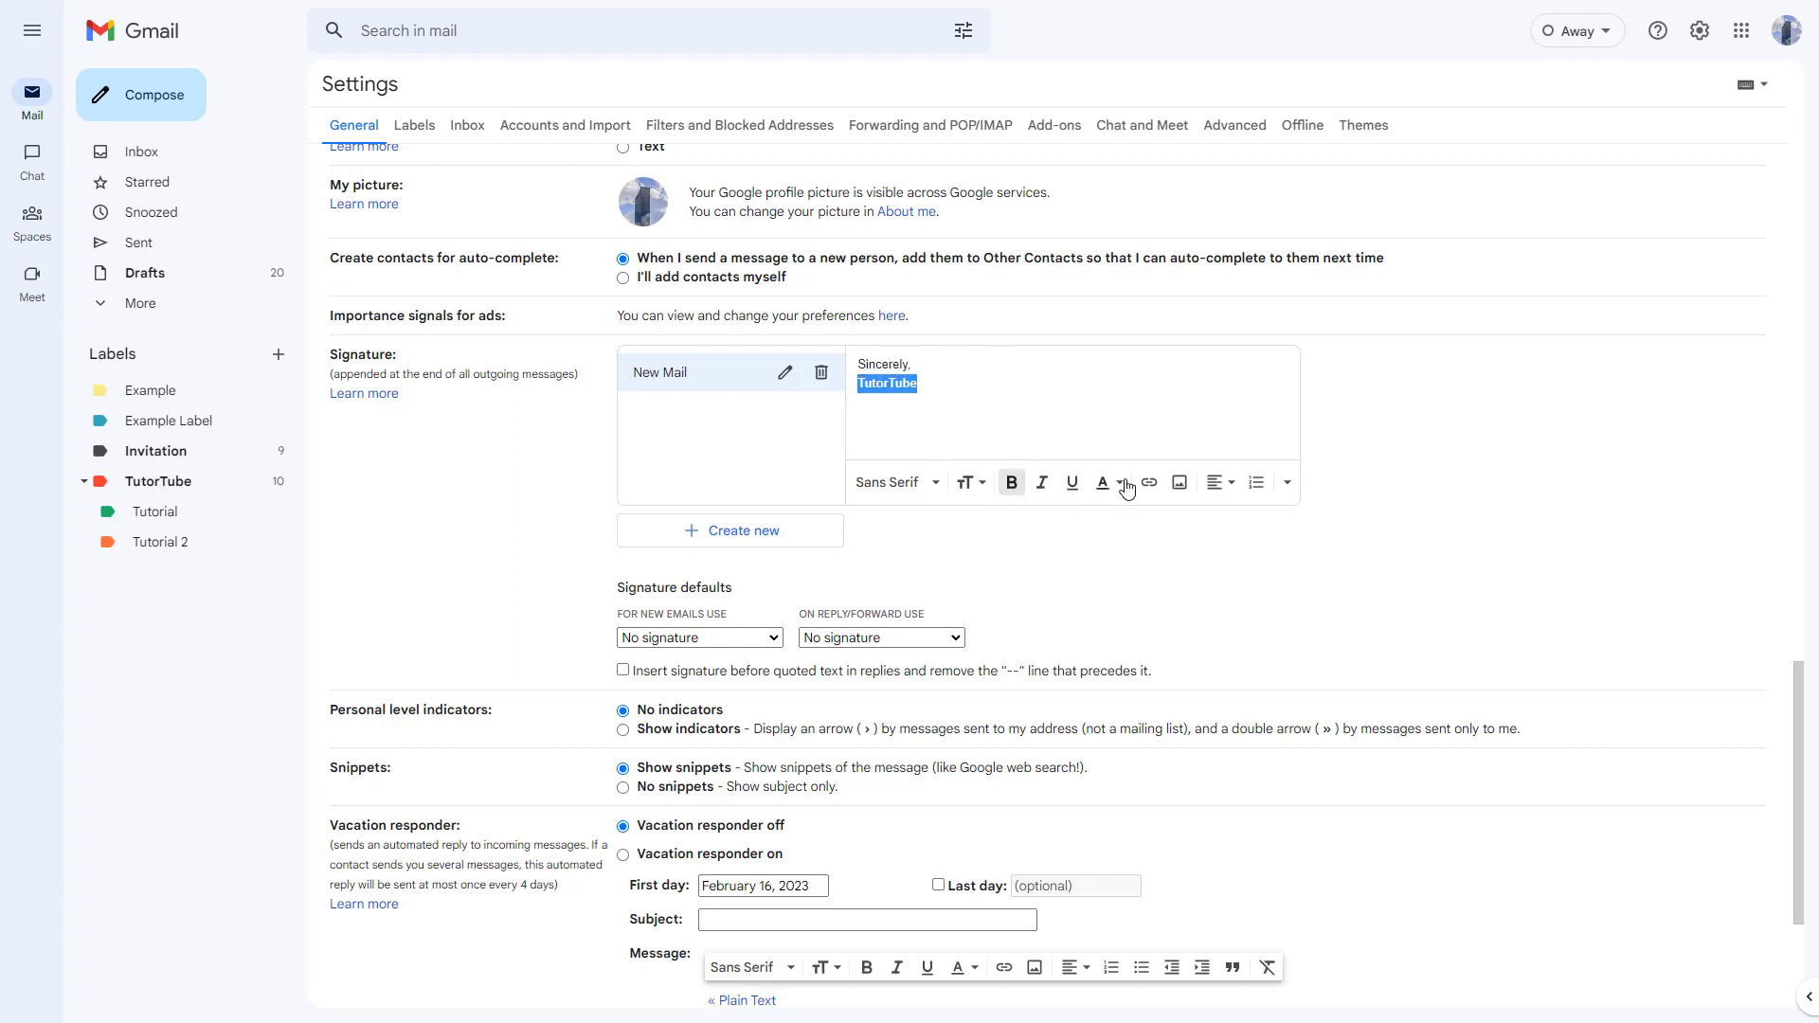
Set the text color of TutorTube in the New Mail signature to red and its background color to white.
left_click(1119, 483)
left_click(1474, 386)
left_click_drag(938, 387, 835, 383)
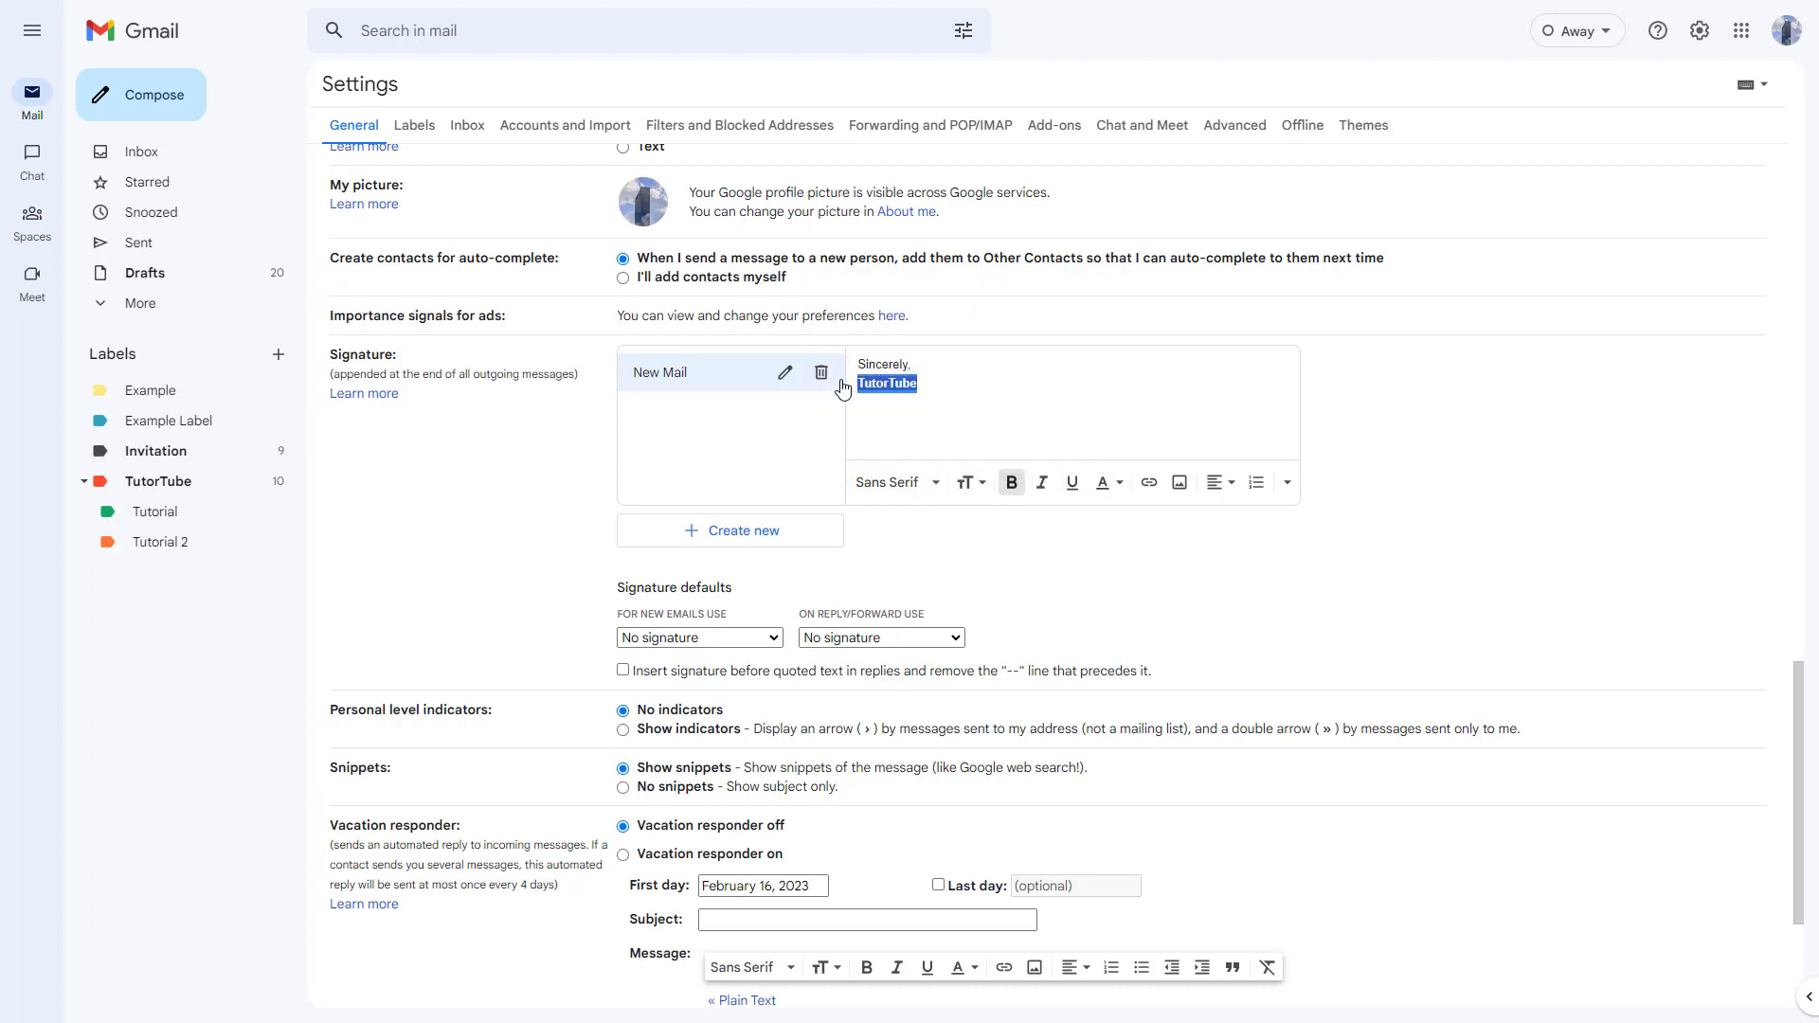
left_click(1122, 486)
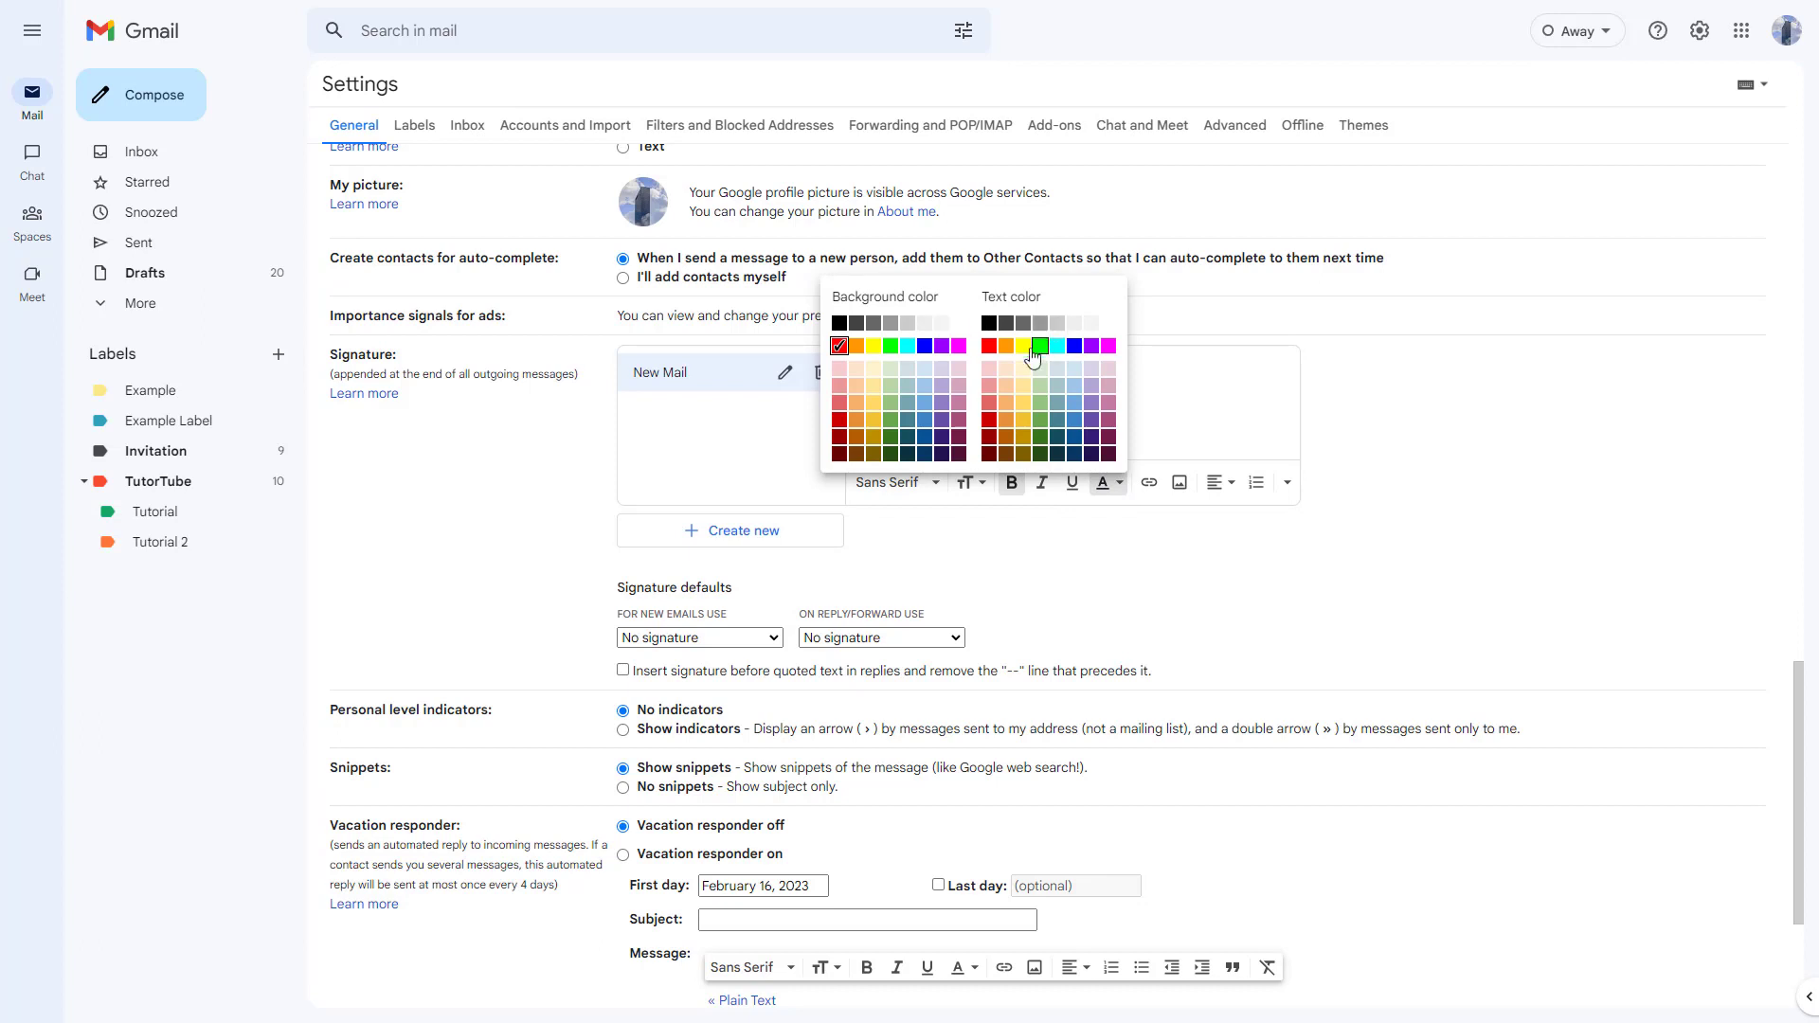
left_click(991, 349)
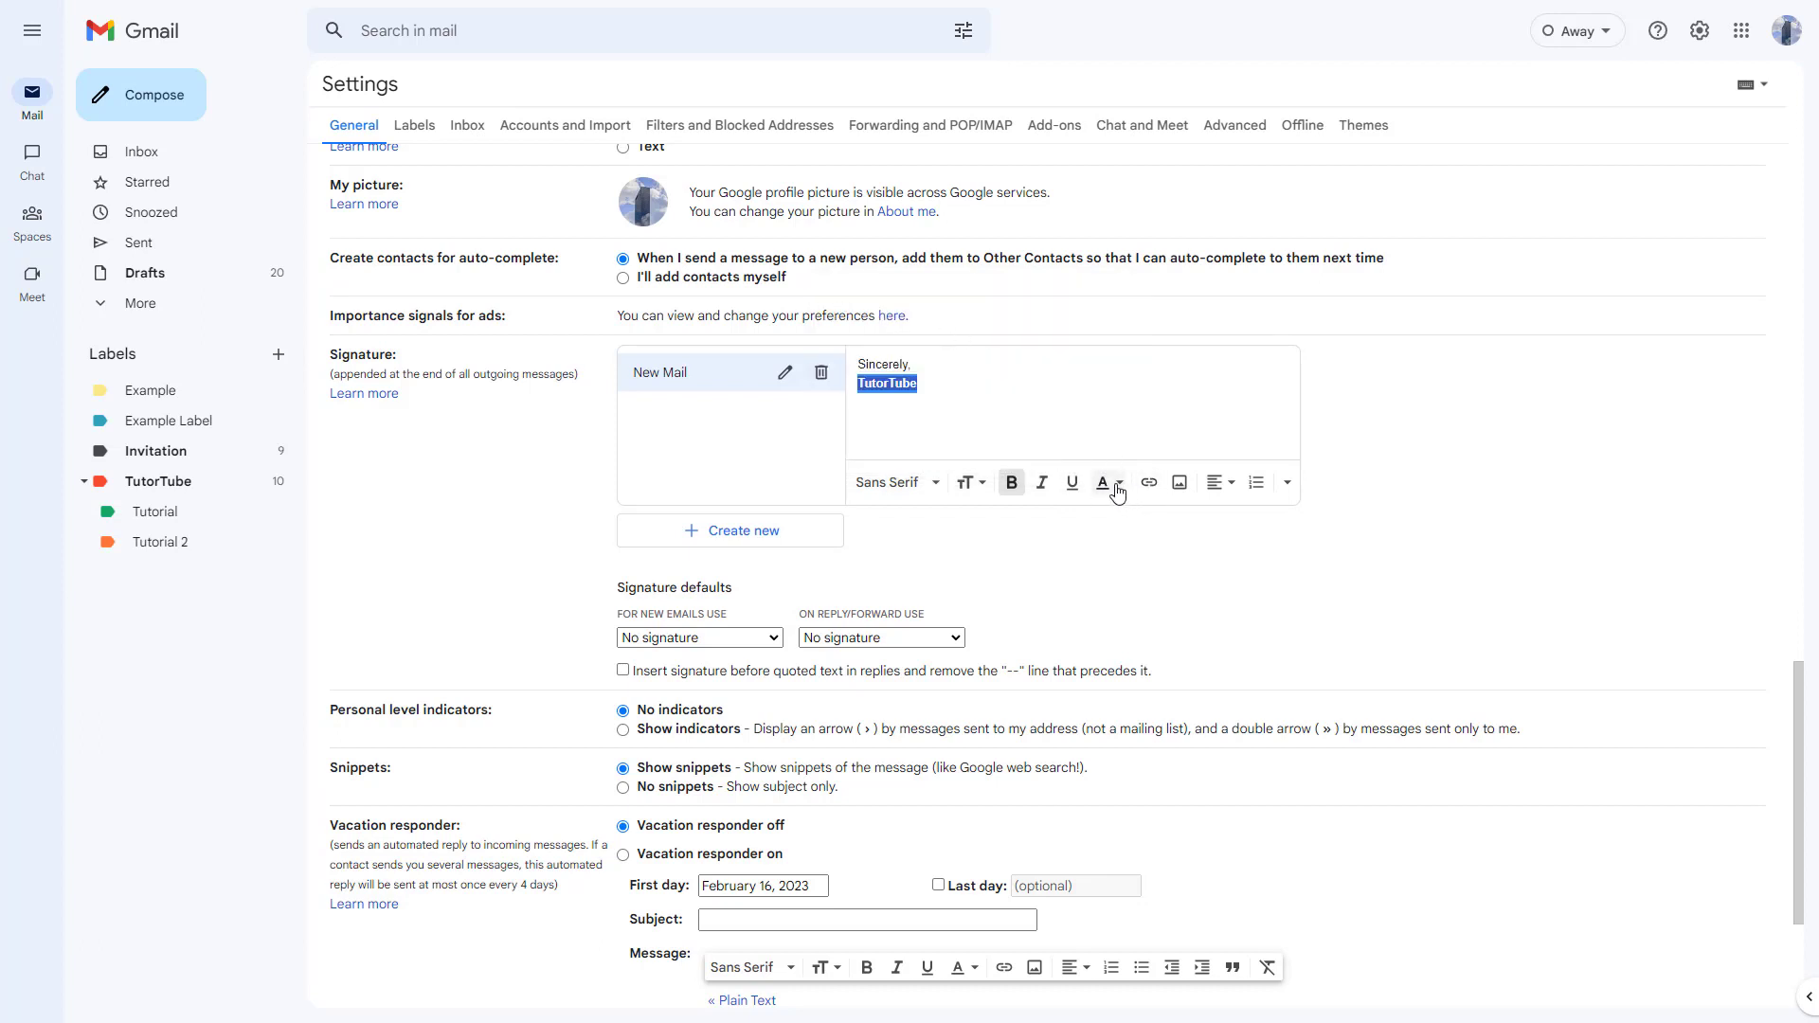
left_click(1108, 485)
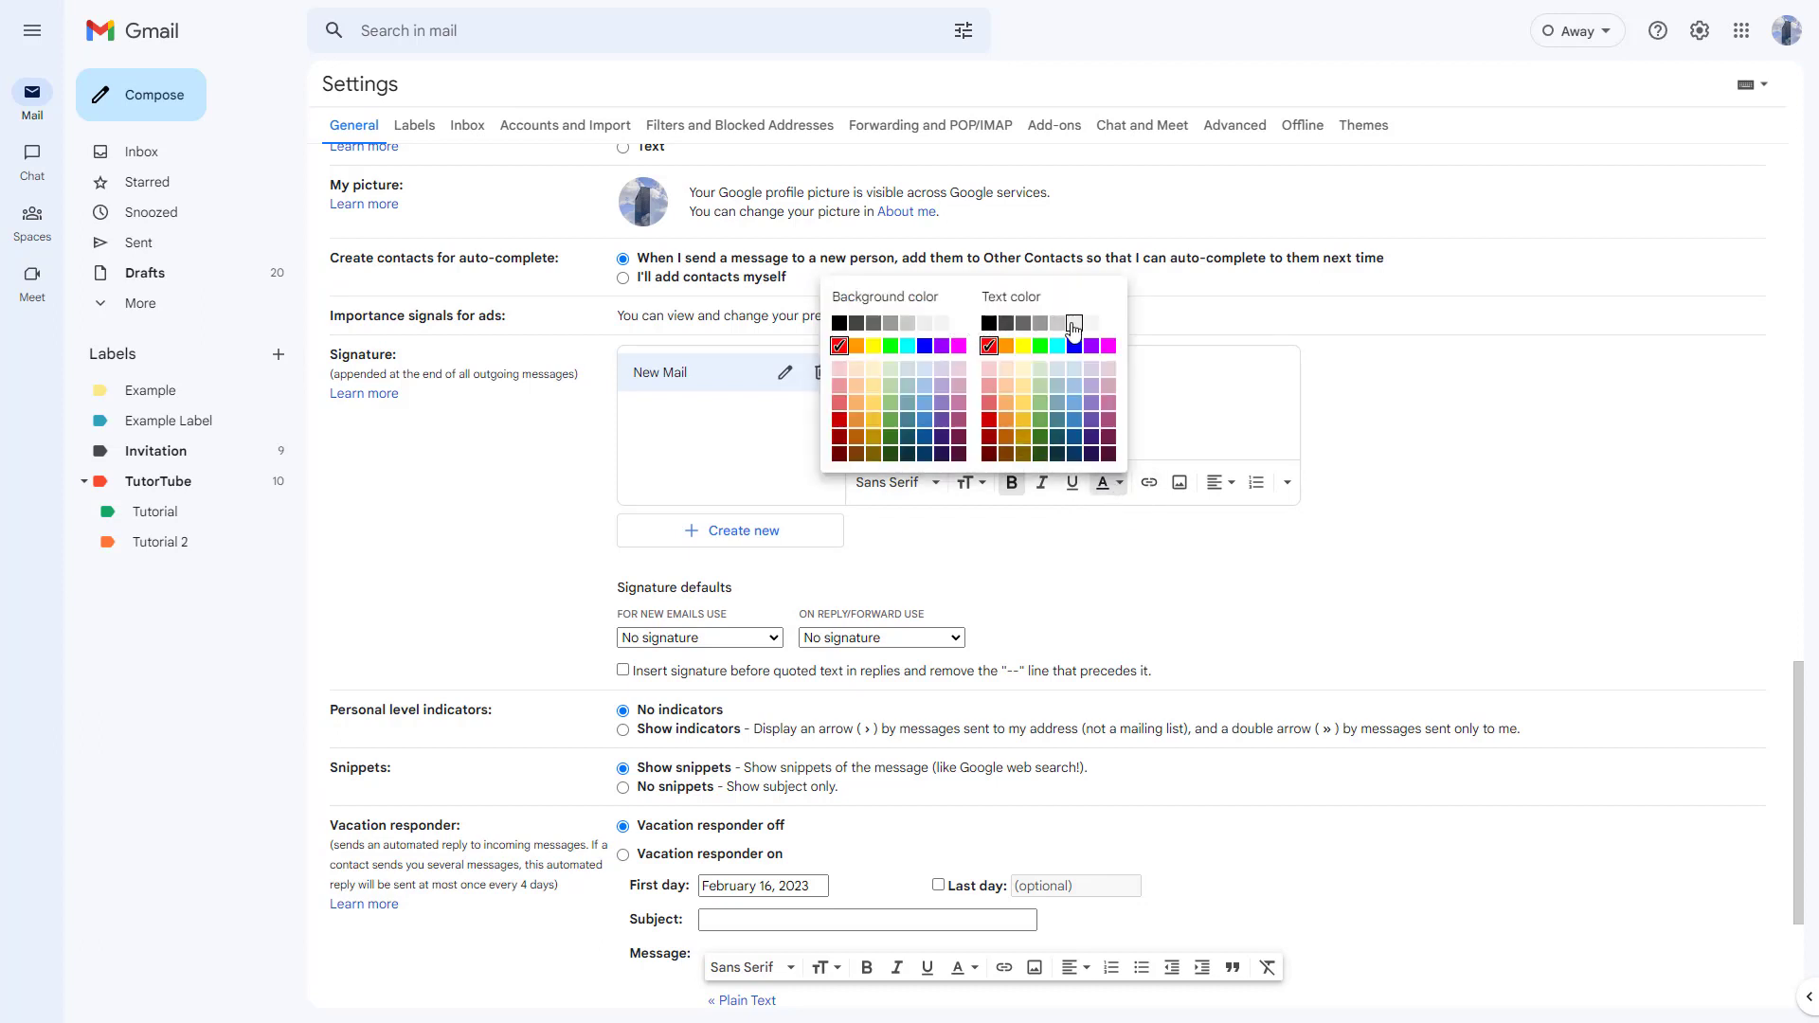
left_click(959, 325)
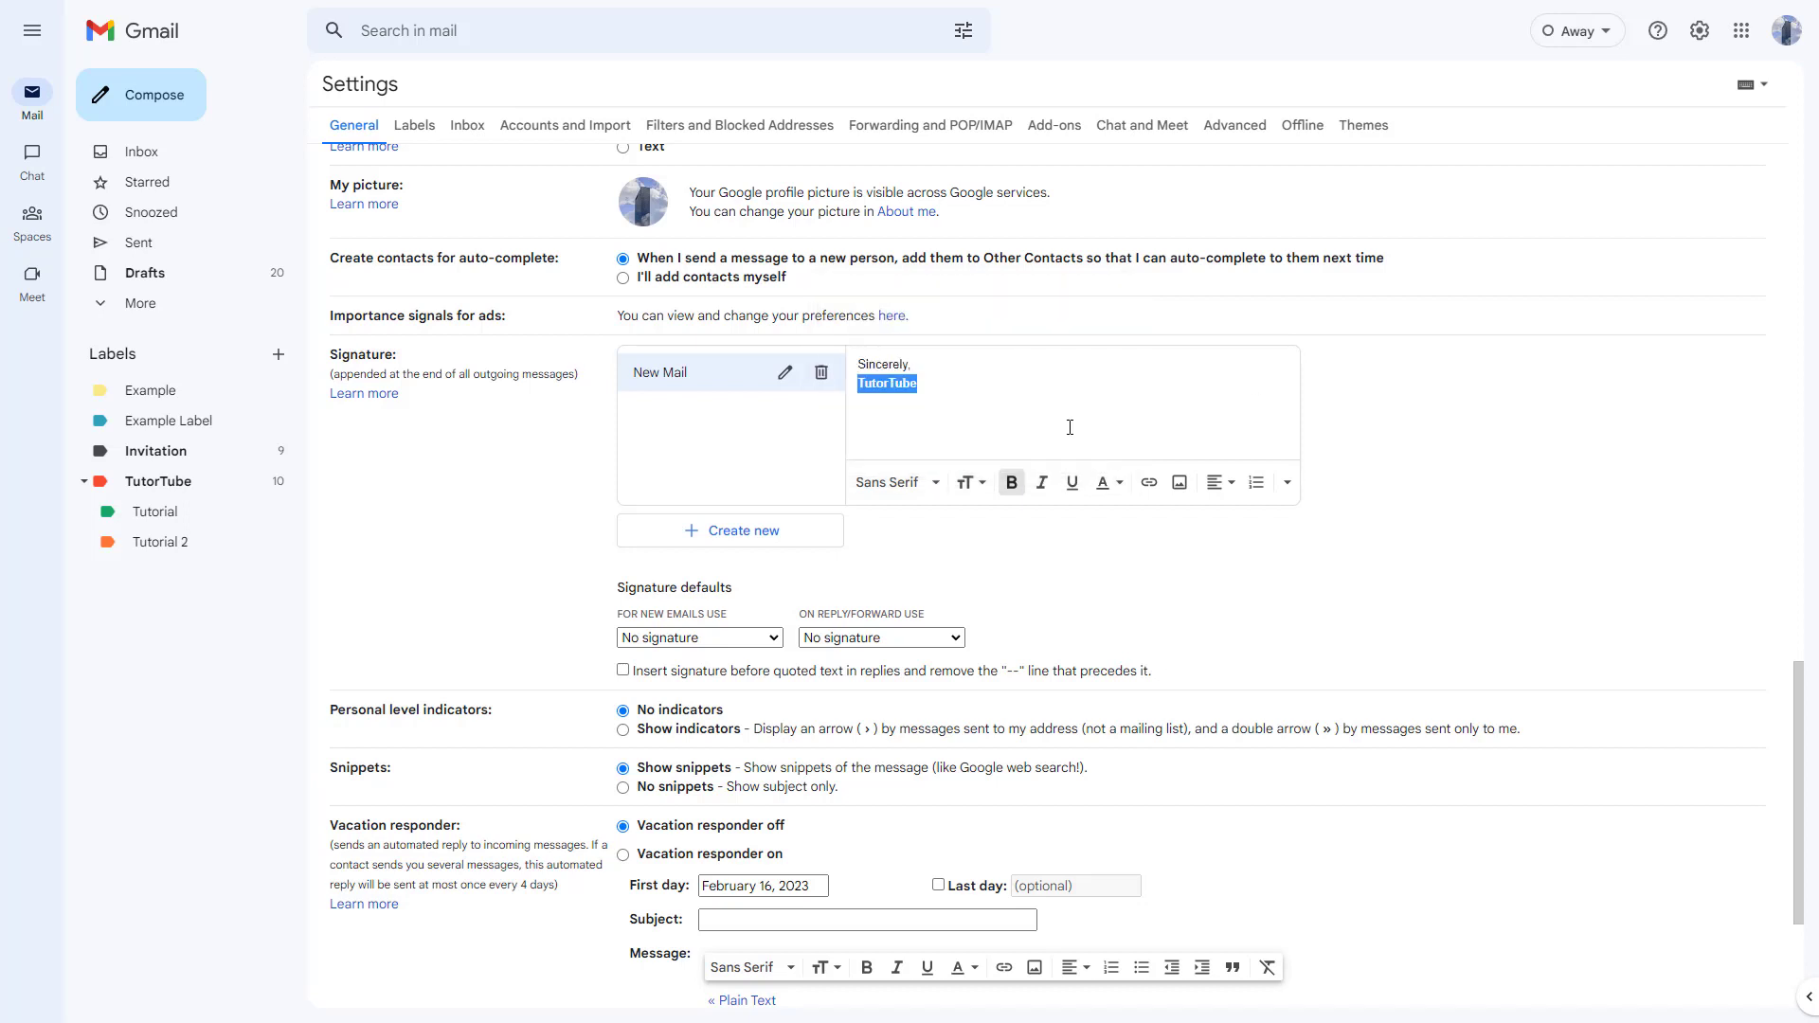
left_click(1107, 485)
left_click(1382, 392)
key("ctrl+a")
left_click(989, 396)
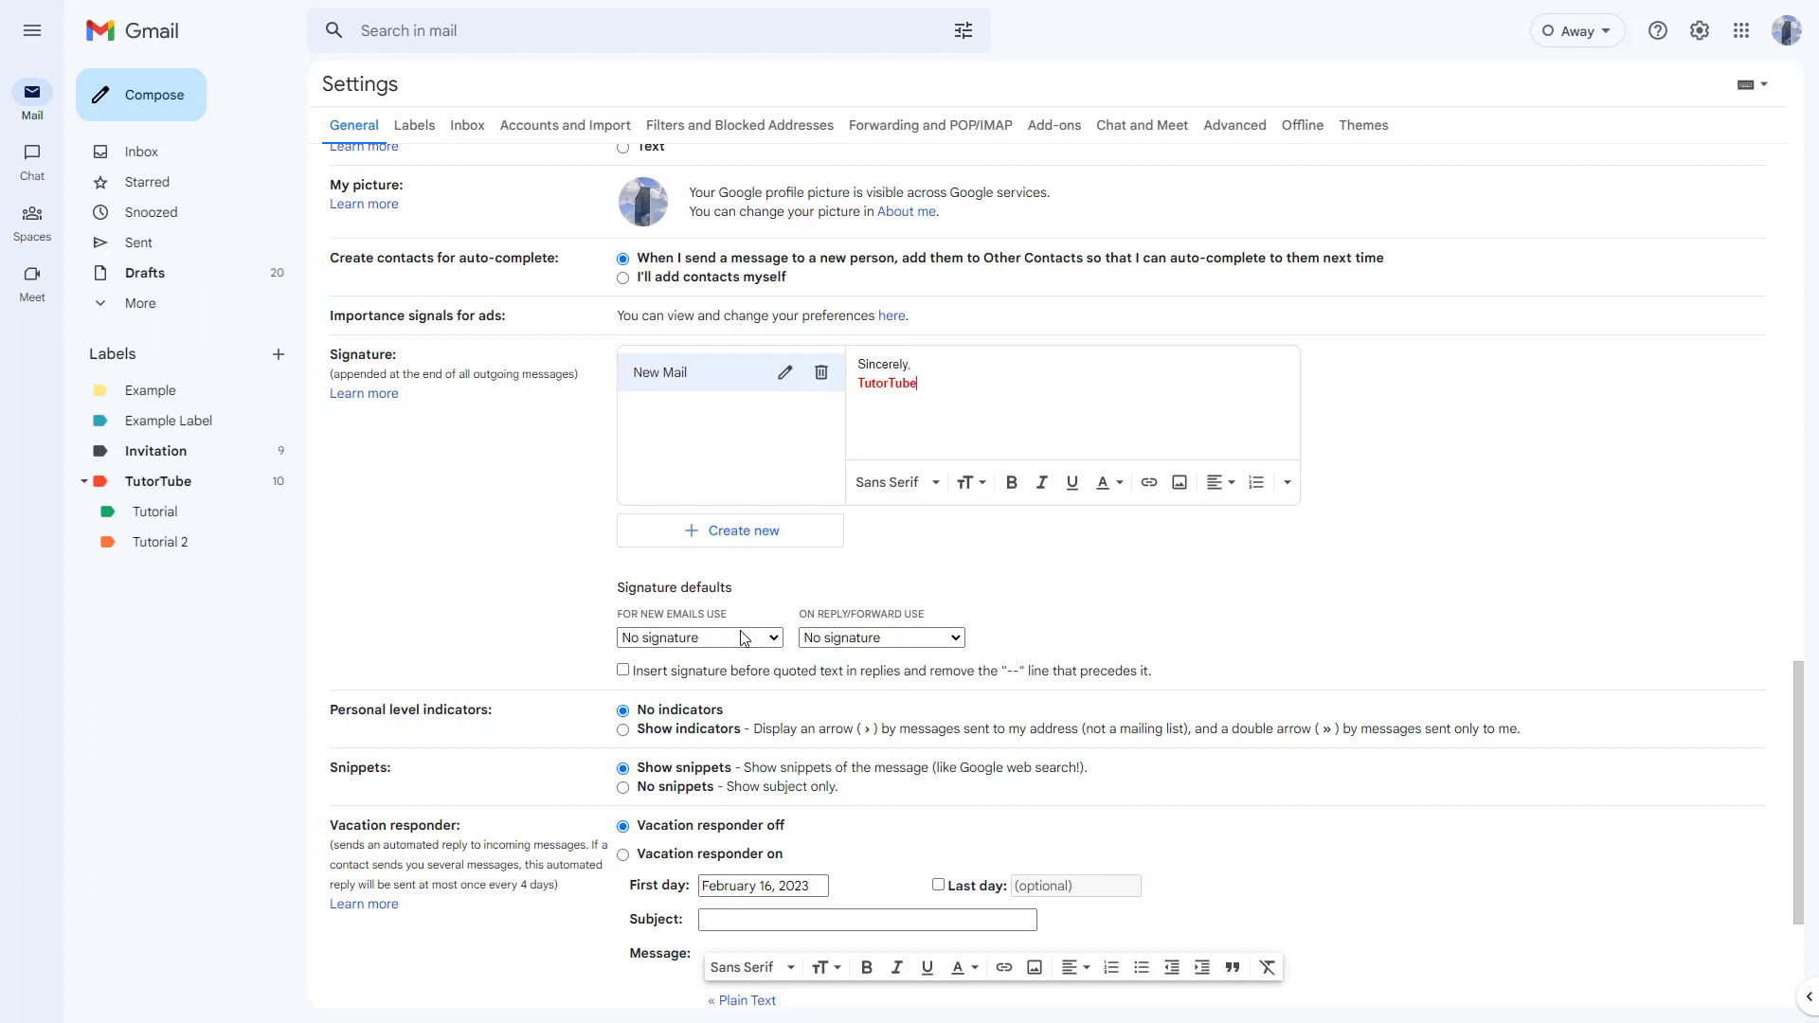
Set New Mail as the default signature for new emails.
left_click(770, 640)
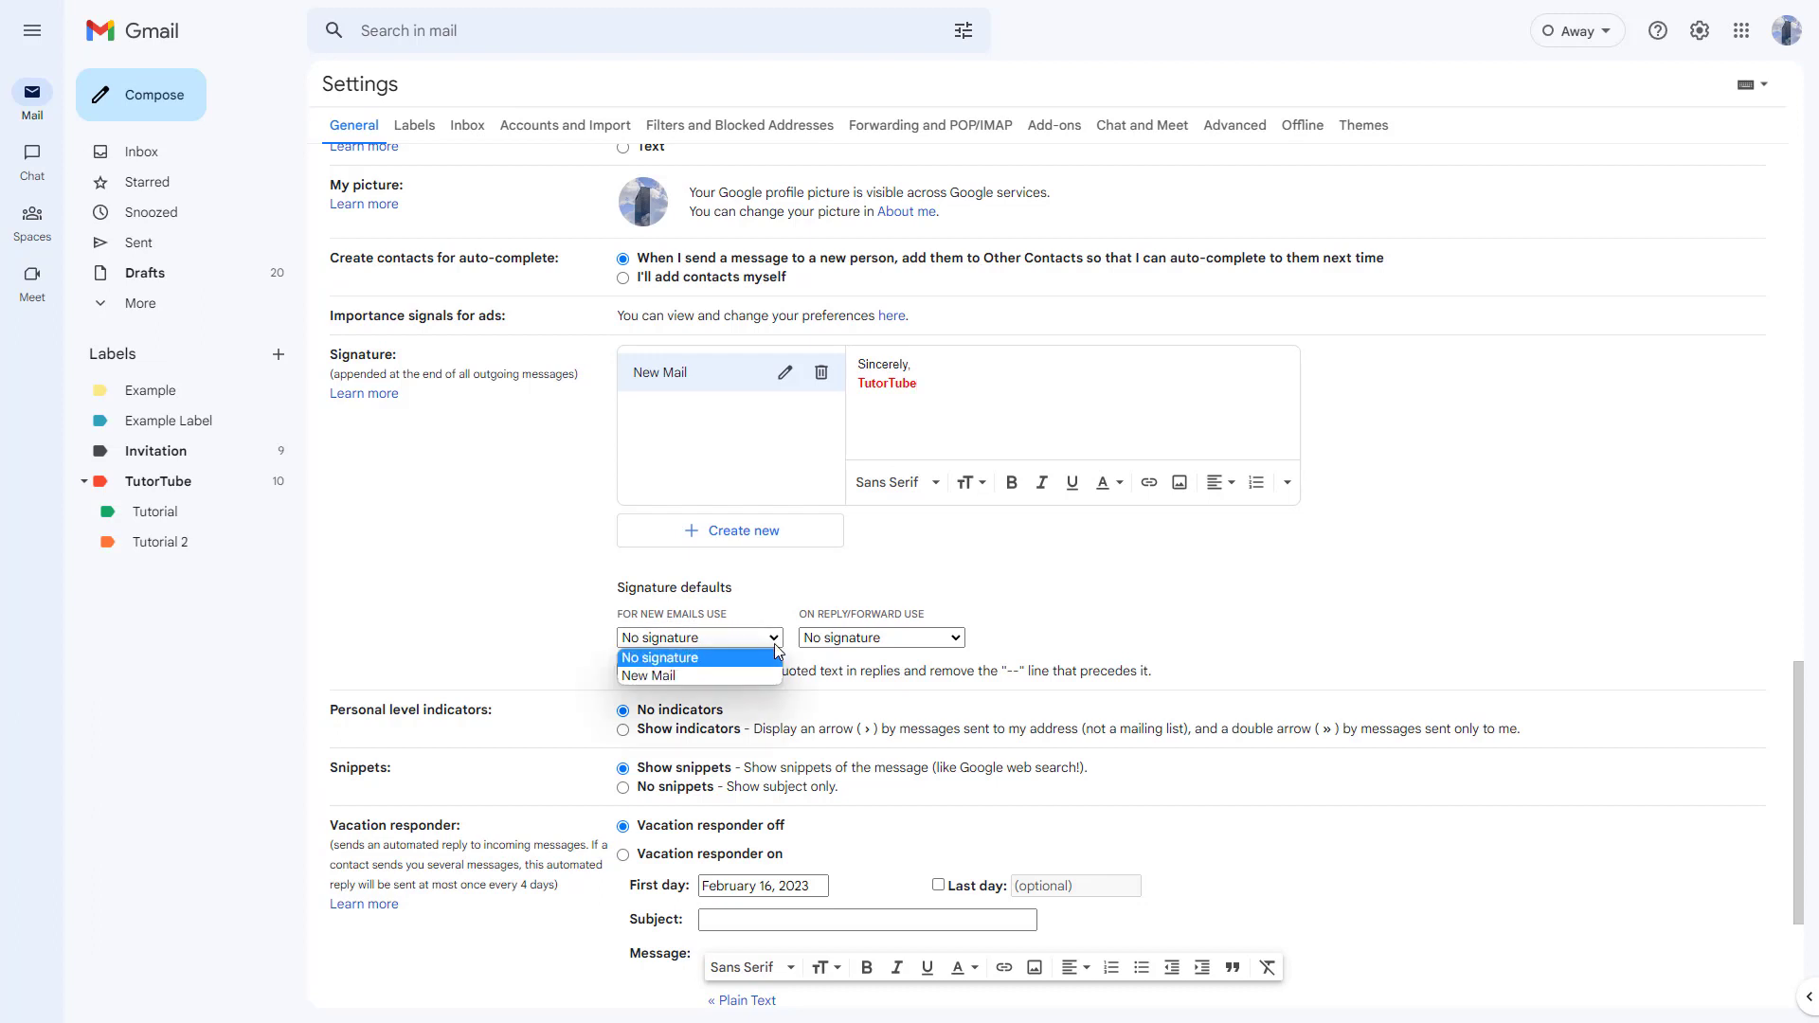
left_click(716, 677)
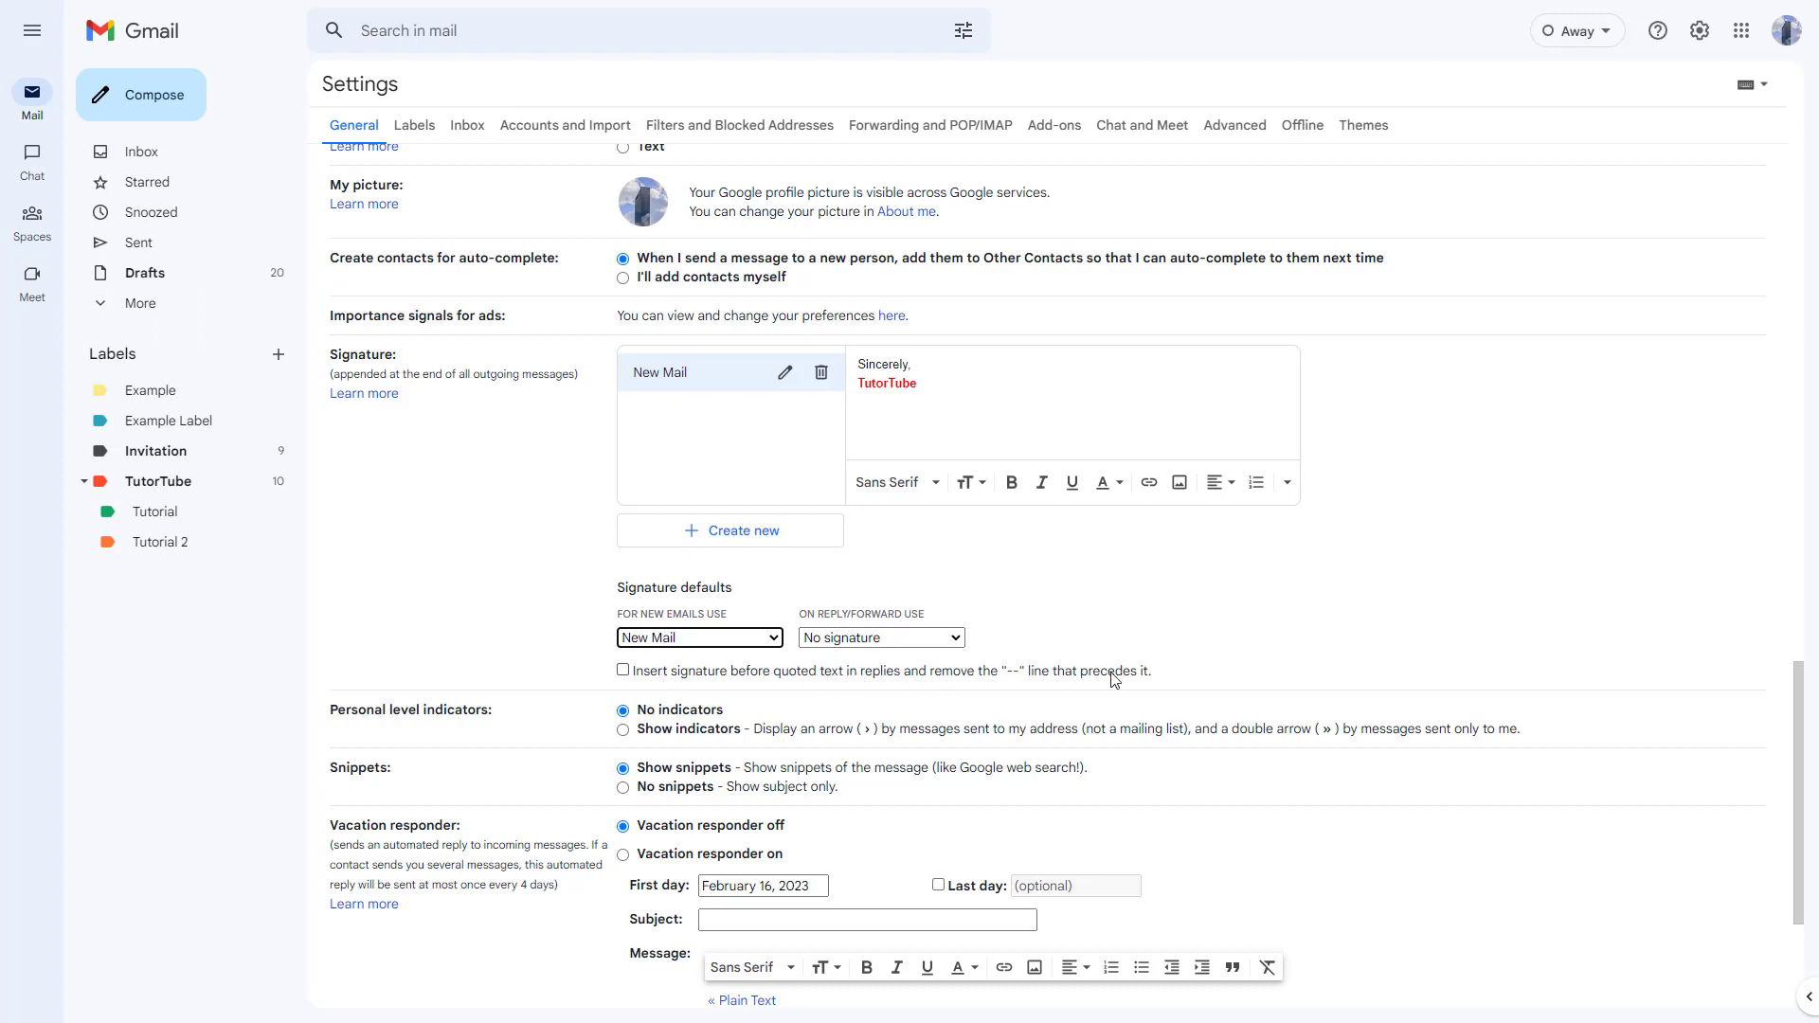
left_click(864, 424)
Create a second signature named "TutorTube".
left_click(710, 533)
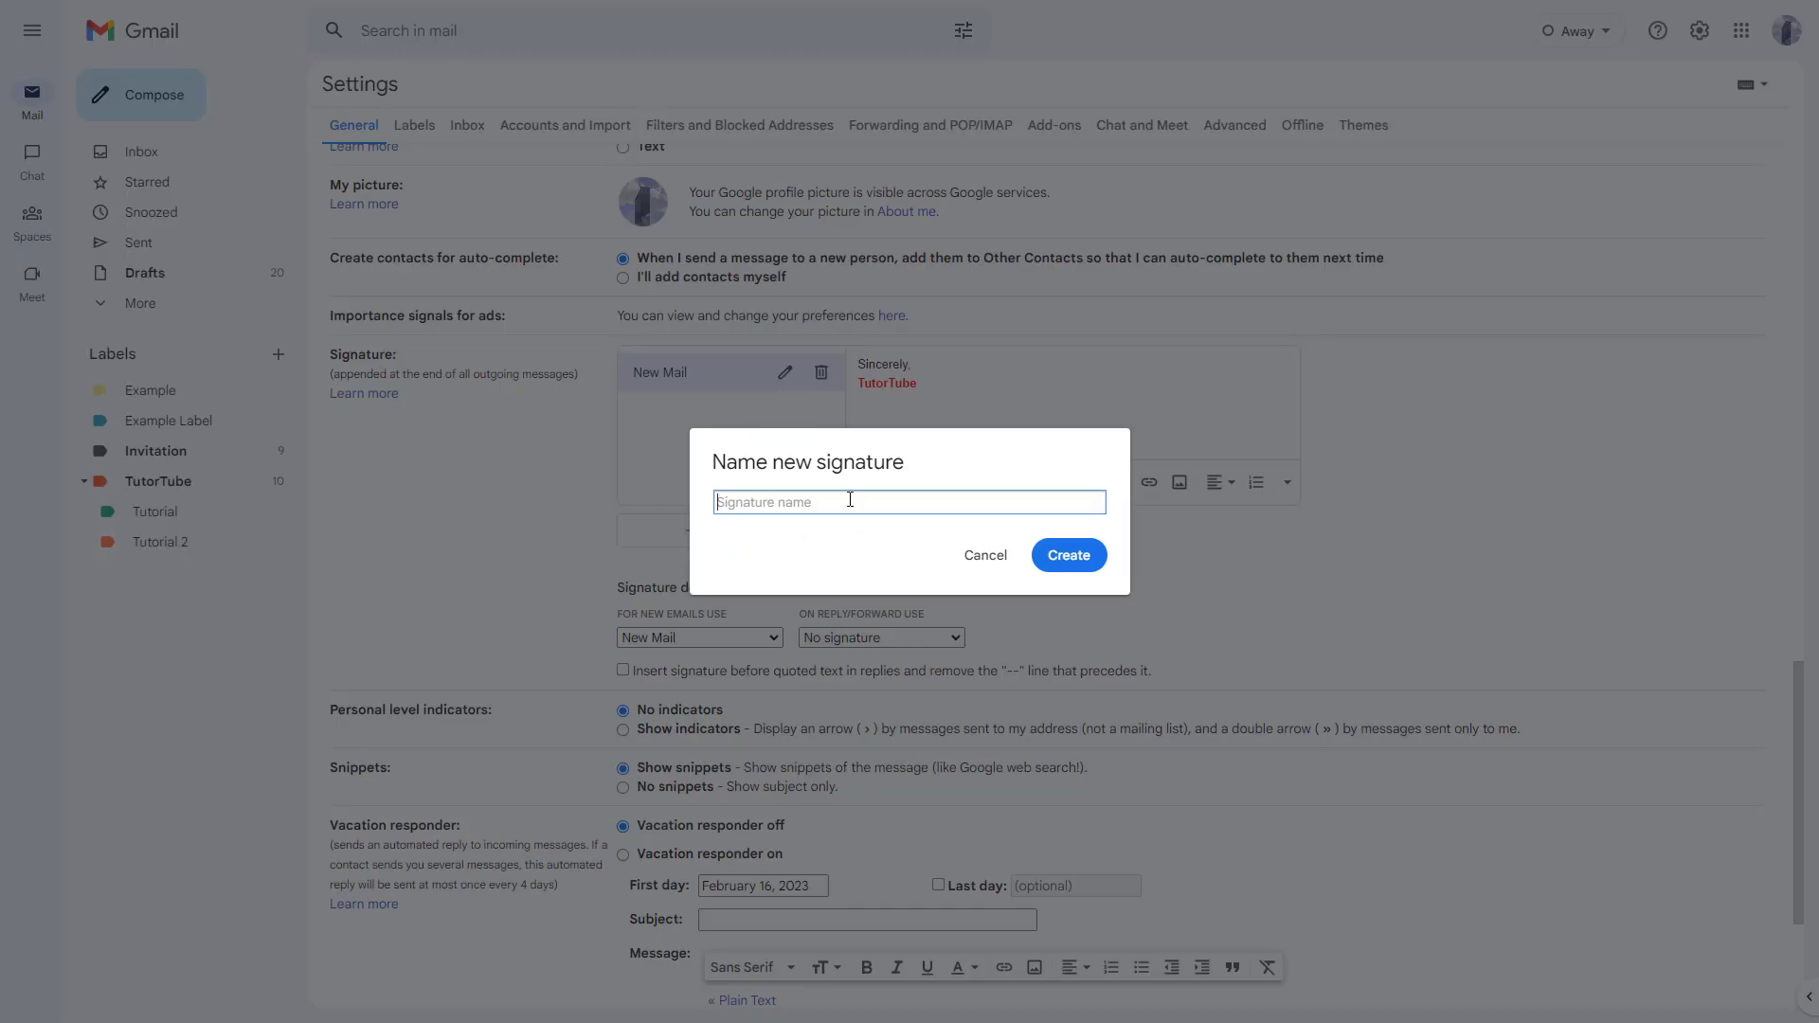
type("TutorTube")
left_click(1068, 555)
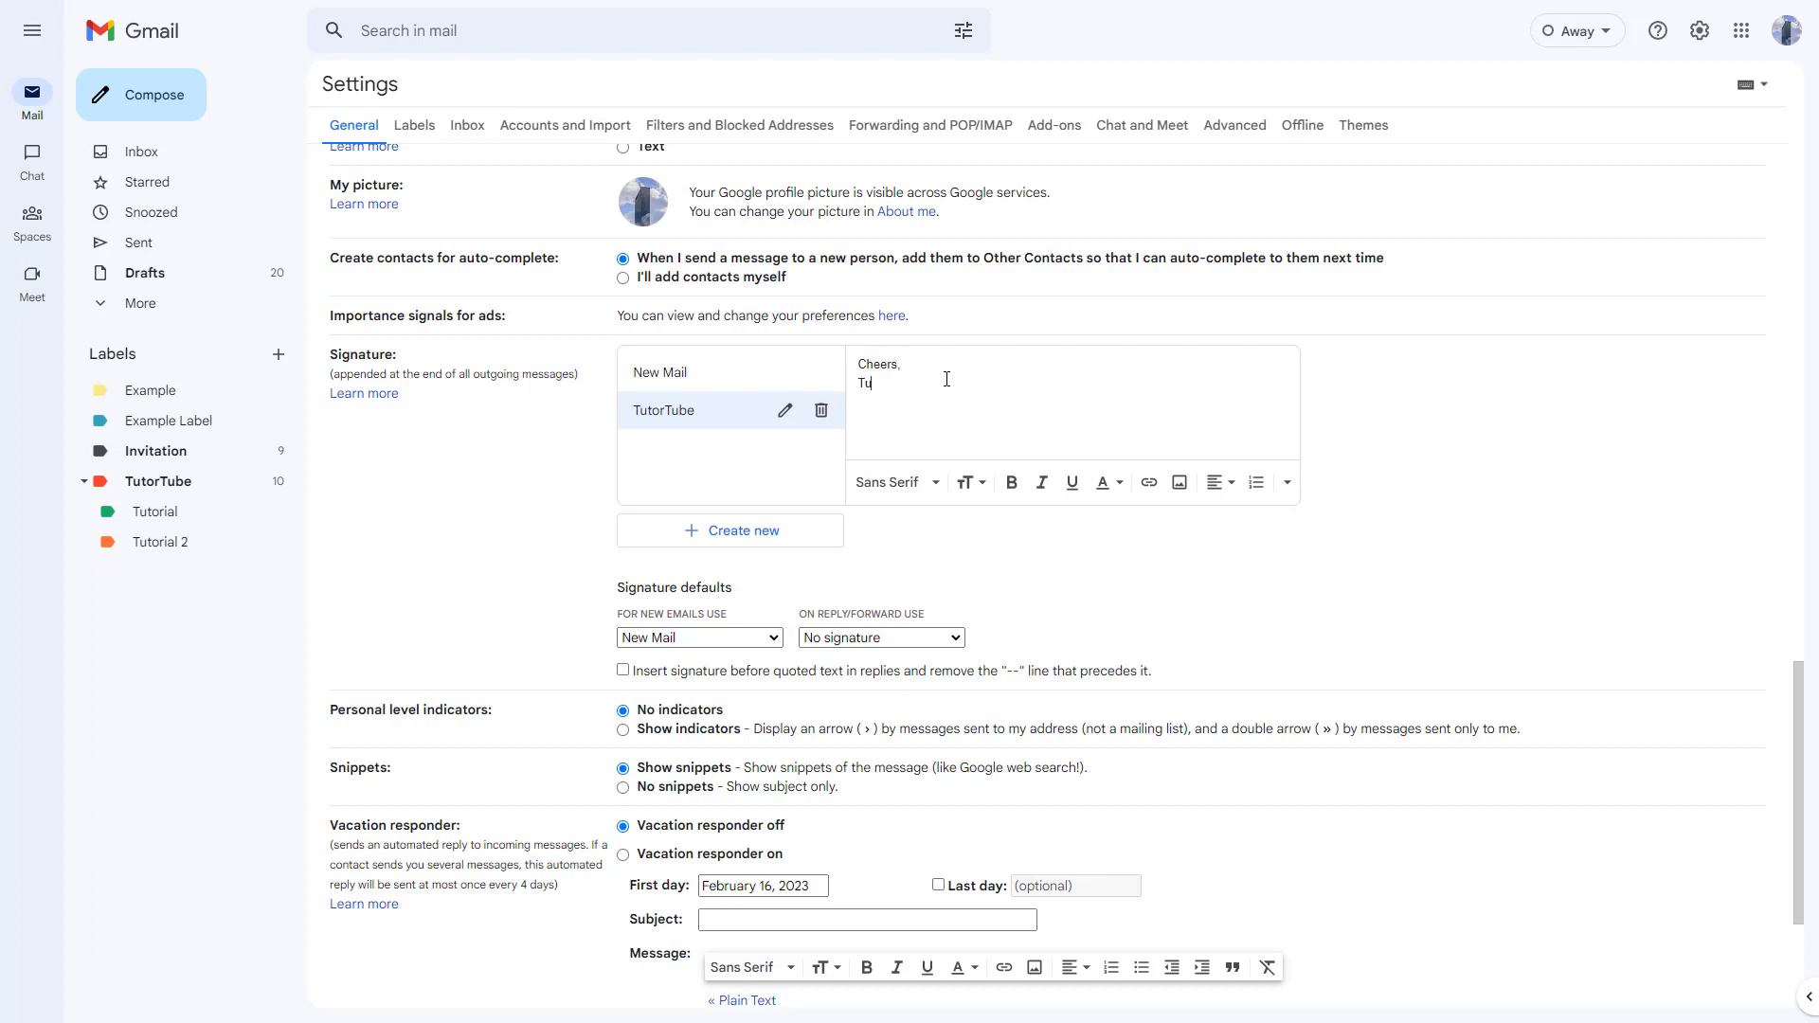
Write "Cheers, TutorTube" on two lines as the second signature's text and make TutorTube bold.
left_click_drag(916, 379, 857, 390)
left_click(1014, 439)
left_click(1012, 482)
left_click(1388, 512)
Set the reply/forward default signature to TutorTube and change it to New Mail.
left_click(934, 641)
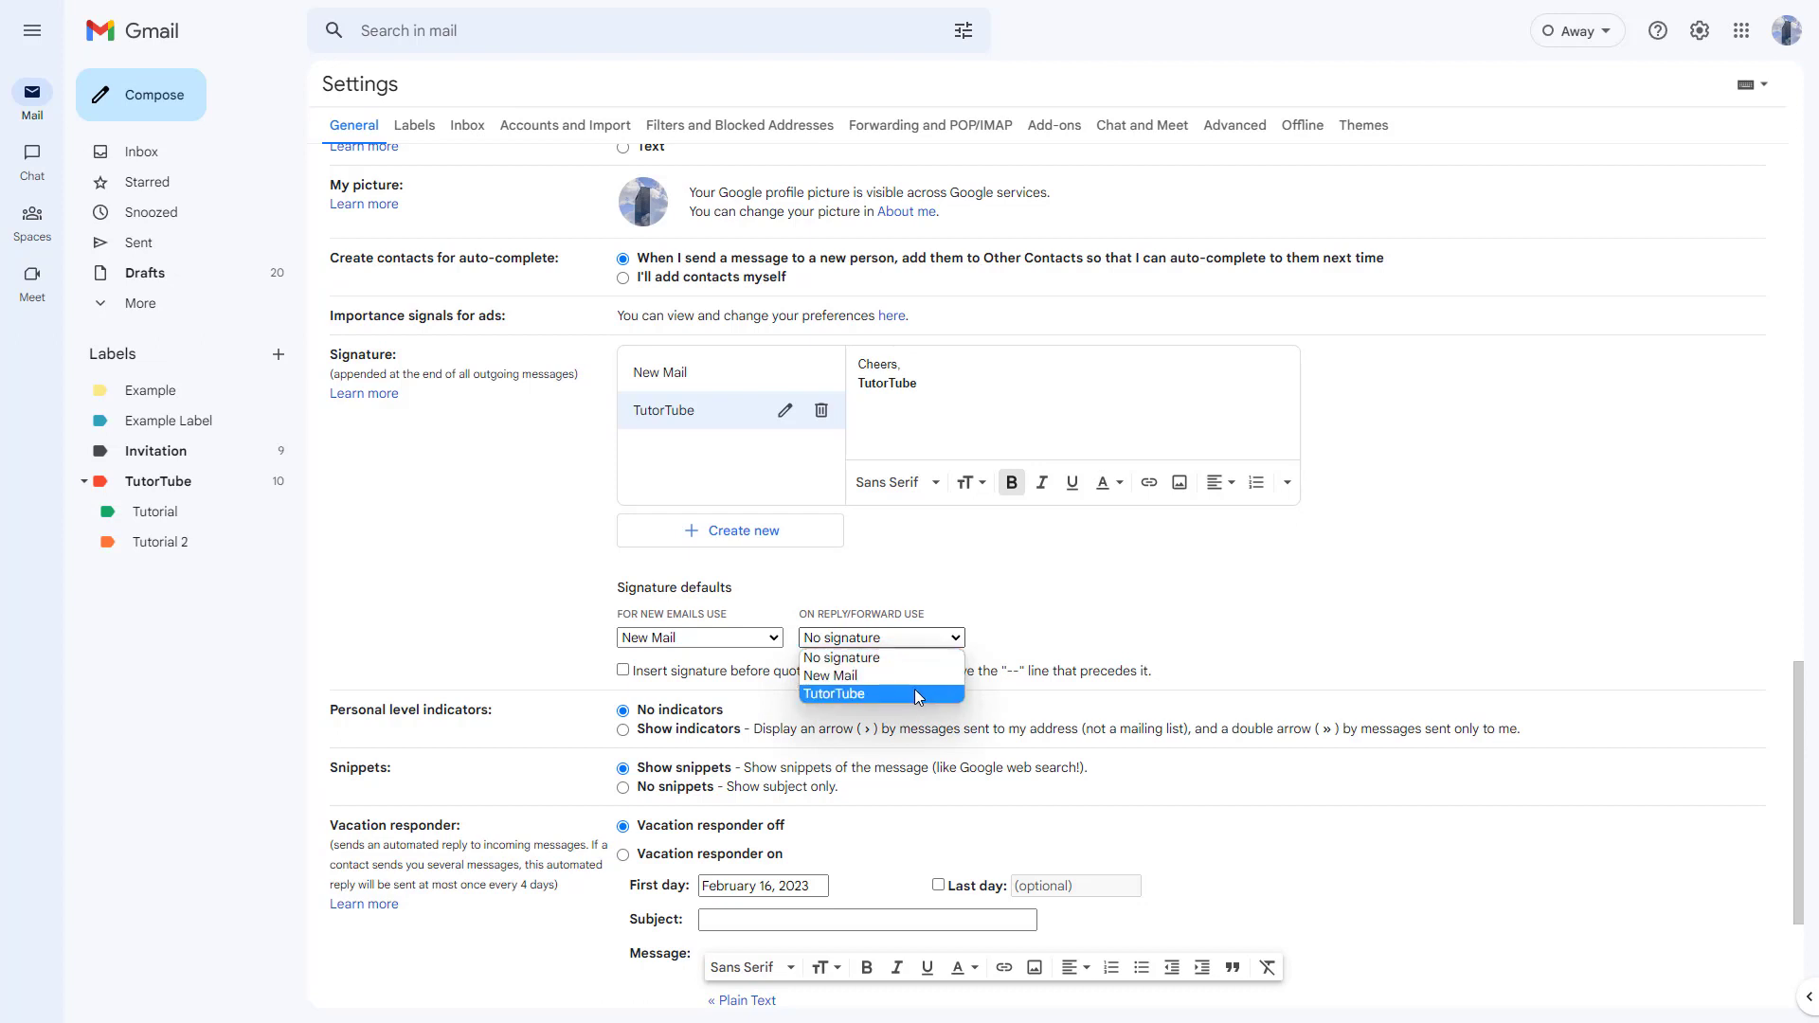
left_click(913, 691)
left_click(921, 640)
left_click(910, 671)
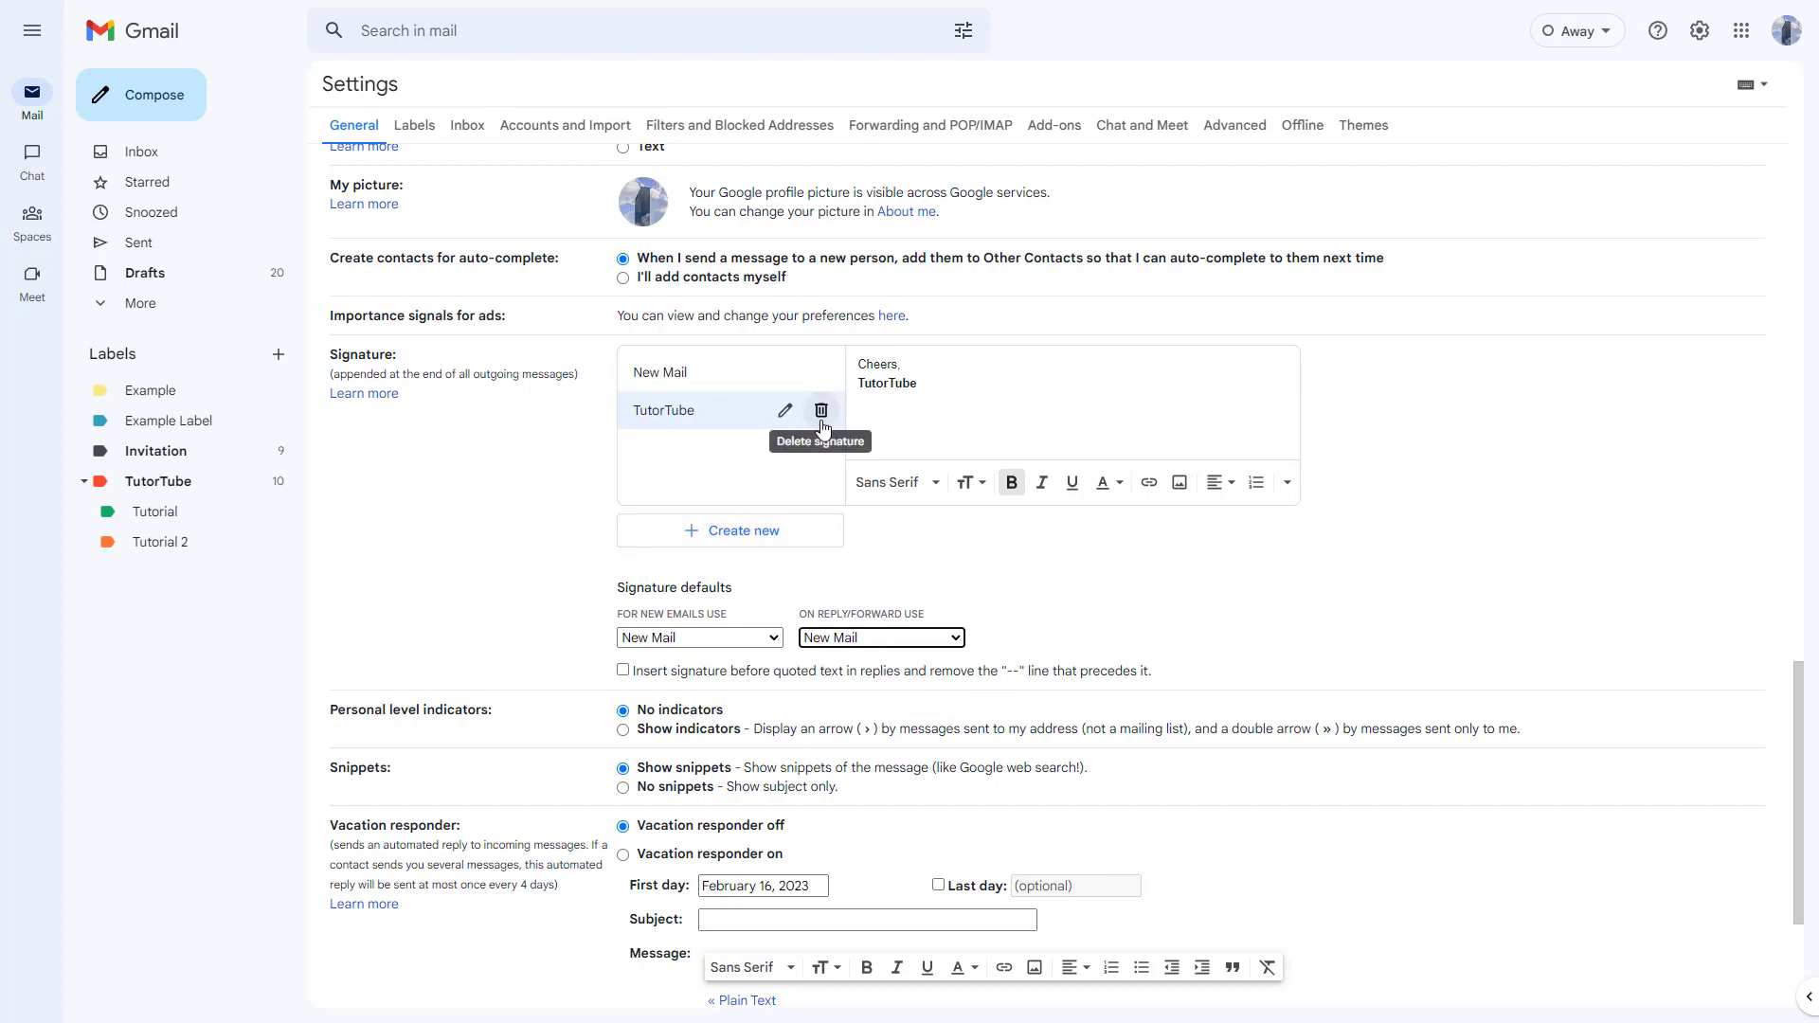
Create a third signature named "ghgfhfg" and set it as the default for replies and forwards.
left_click(782, 538)
type("ghgfhfg")
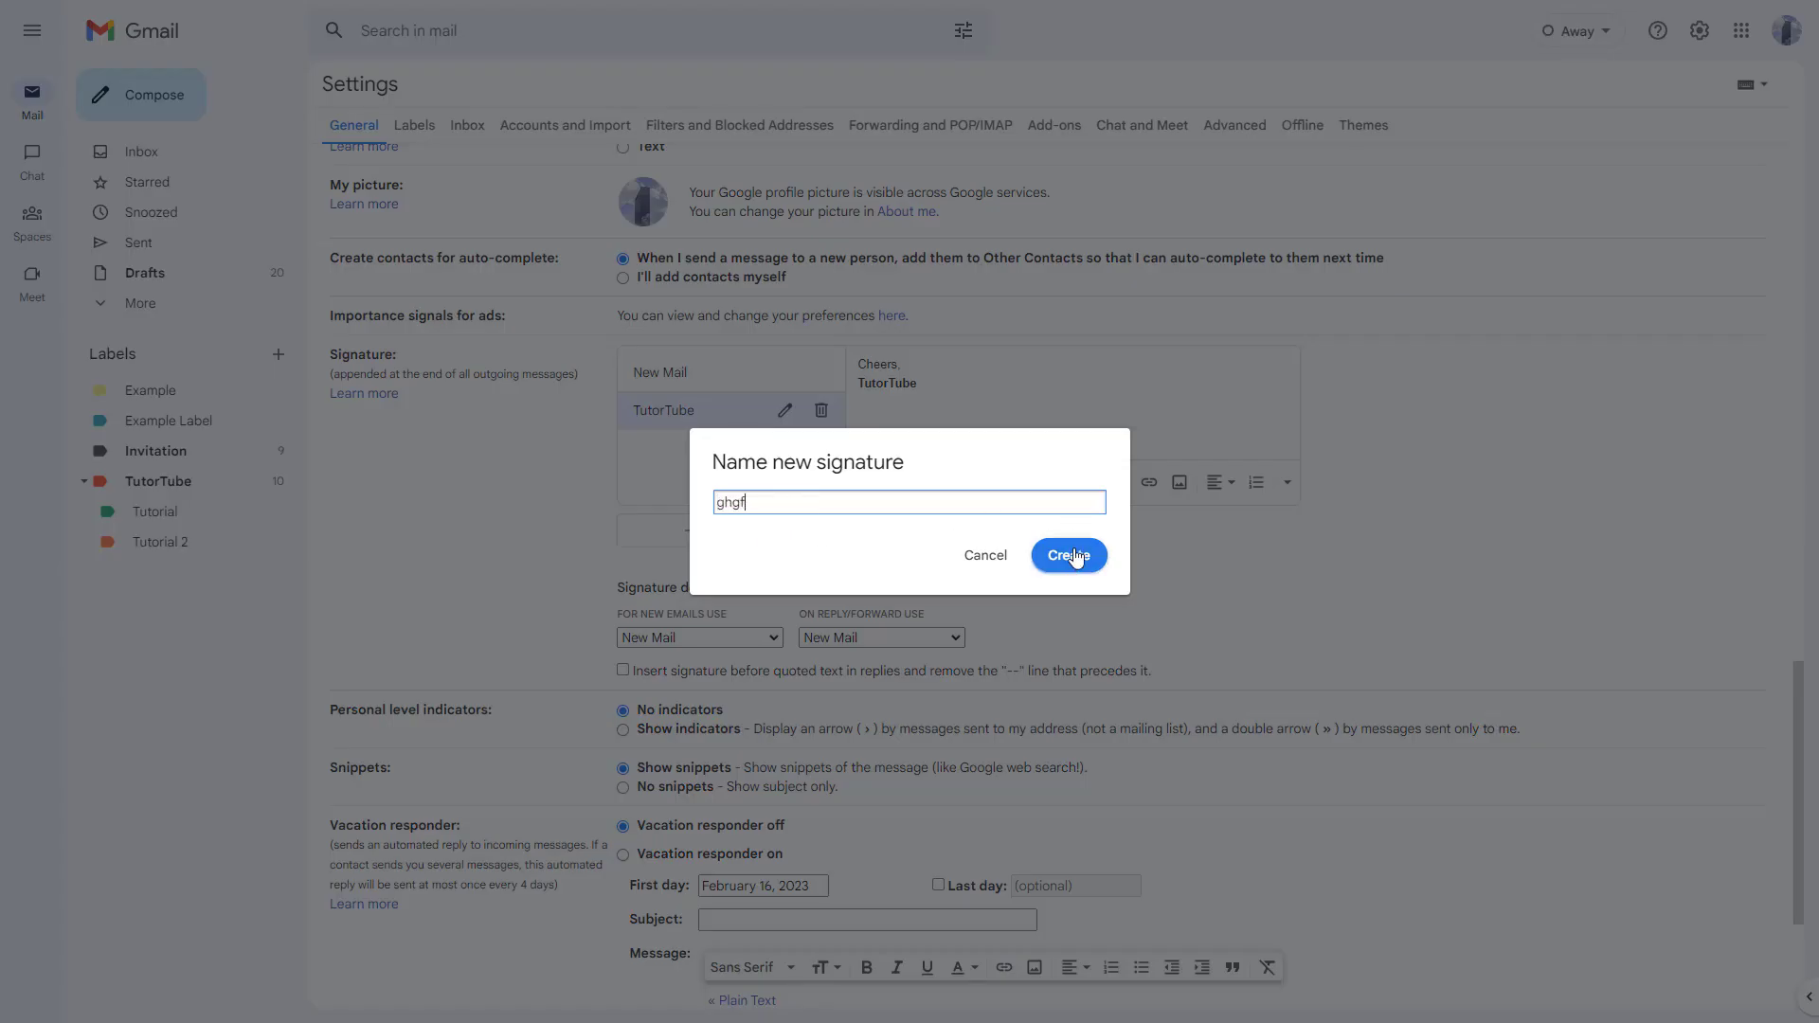
left_click(1068, 553)
left_click(955, 637)
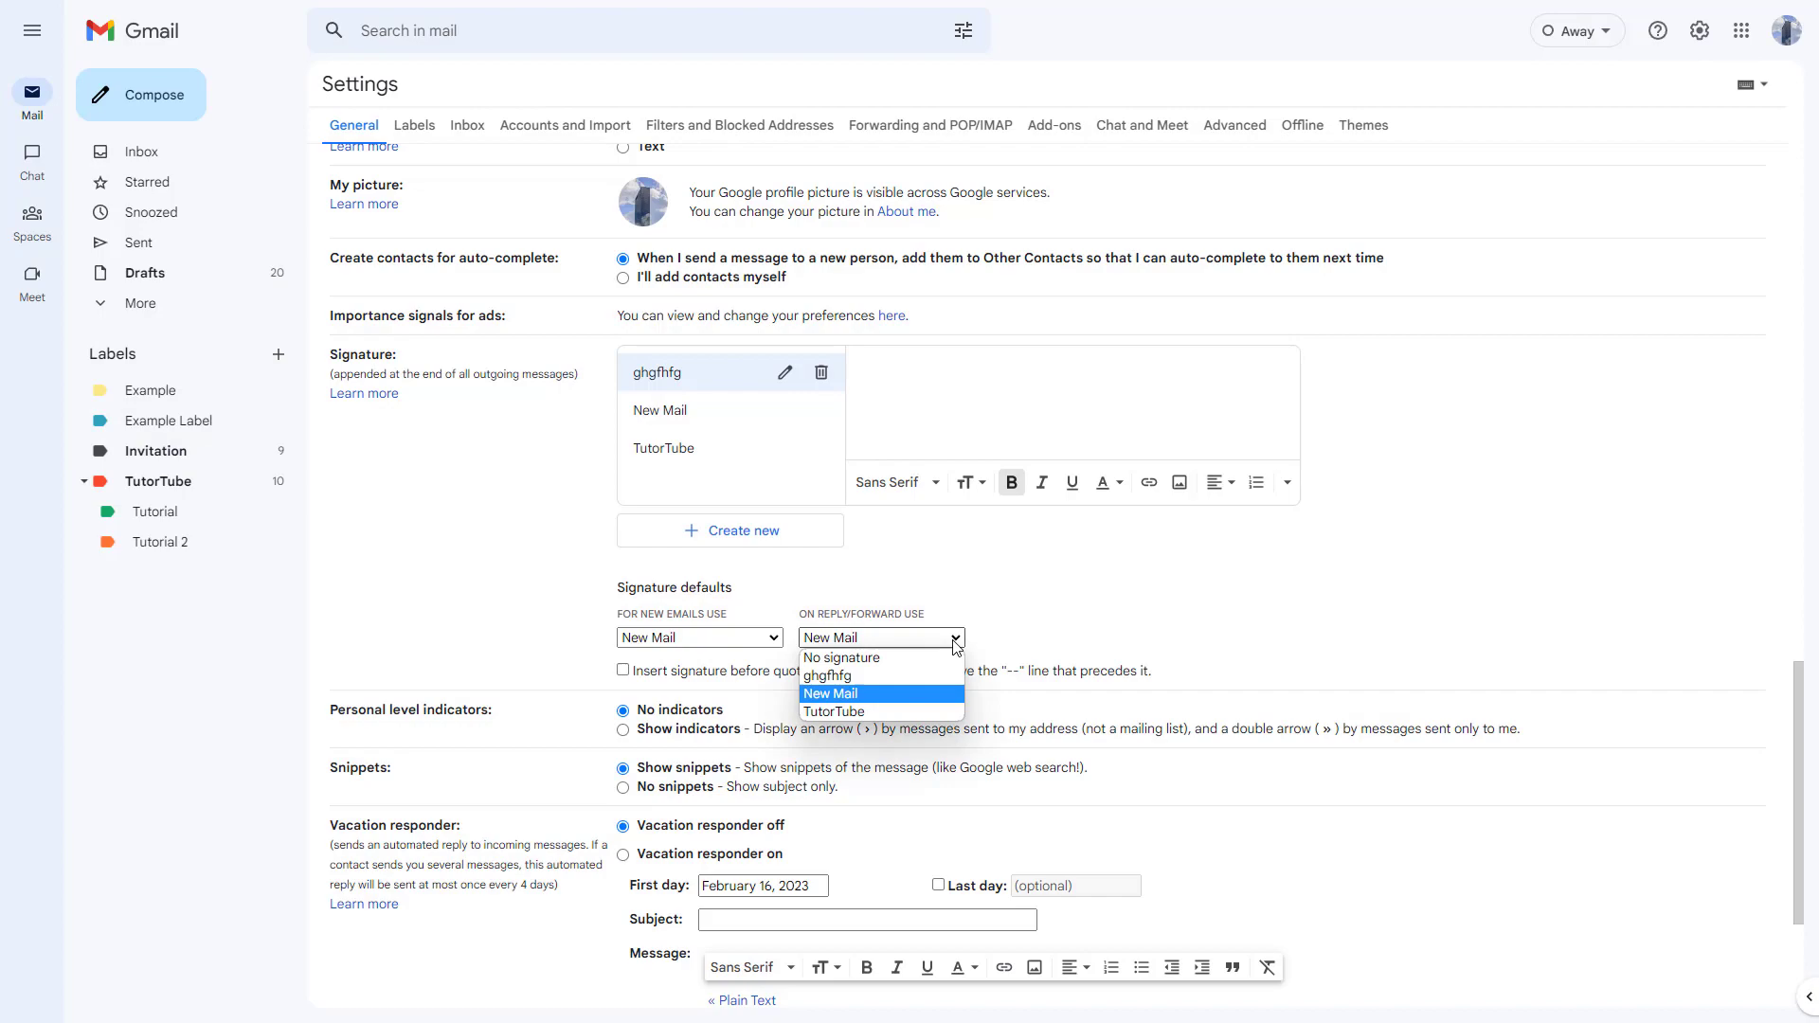
left_click(900, 668)
Enter "fghfgh" as the text of the ghgfhfg signature, keeping its name, and delete that signature.
left_click(785, 372)
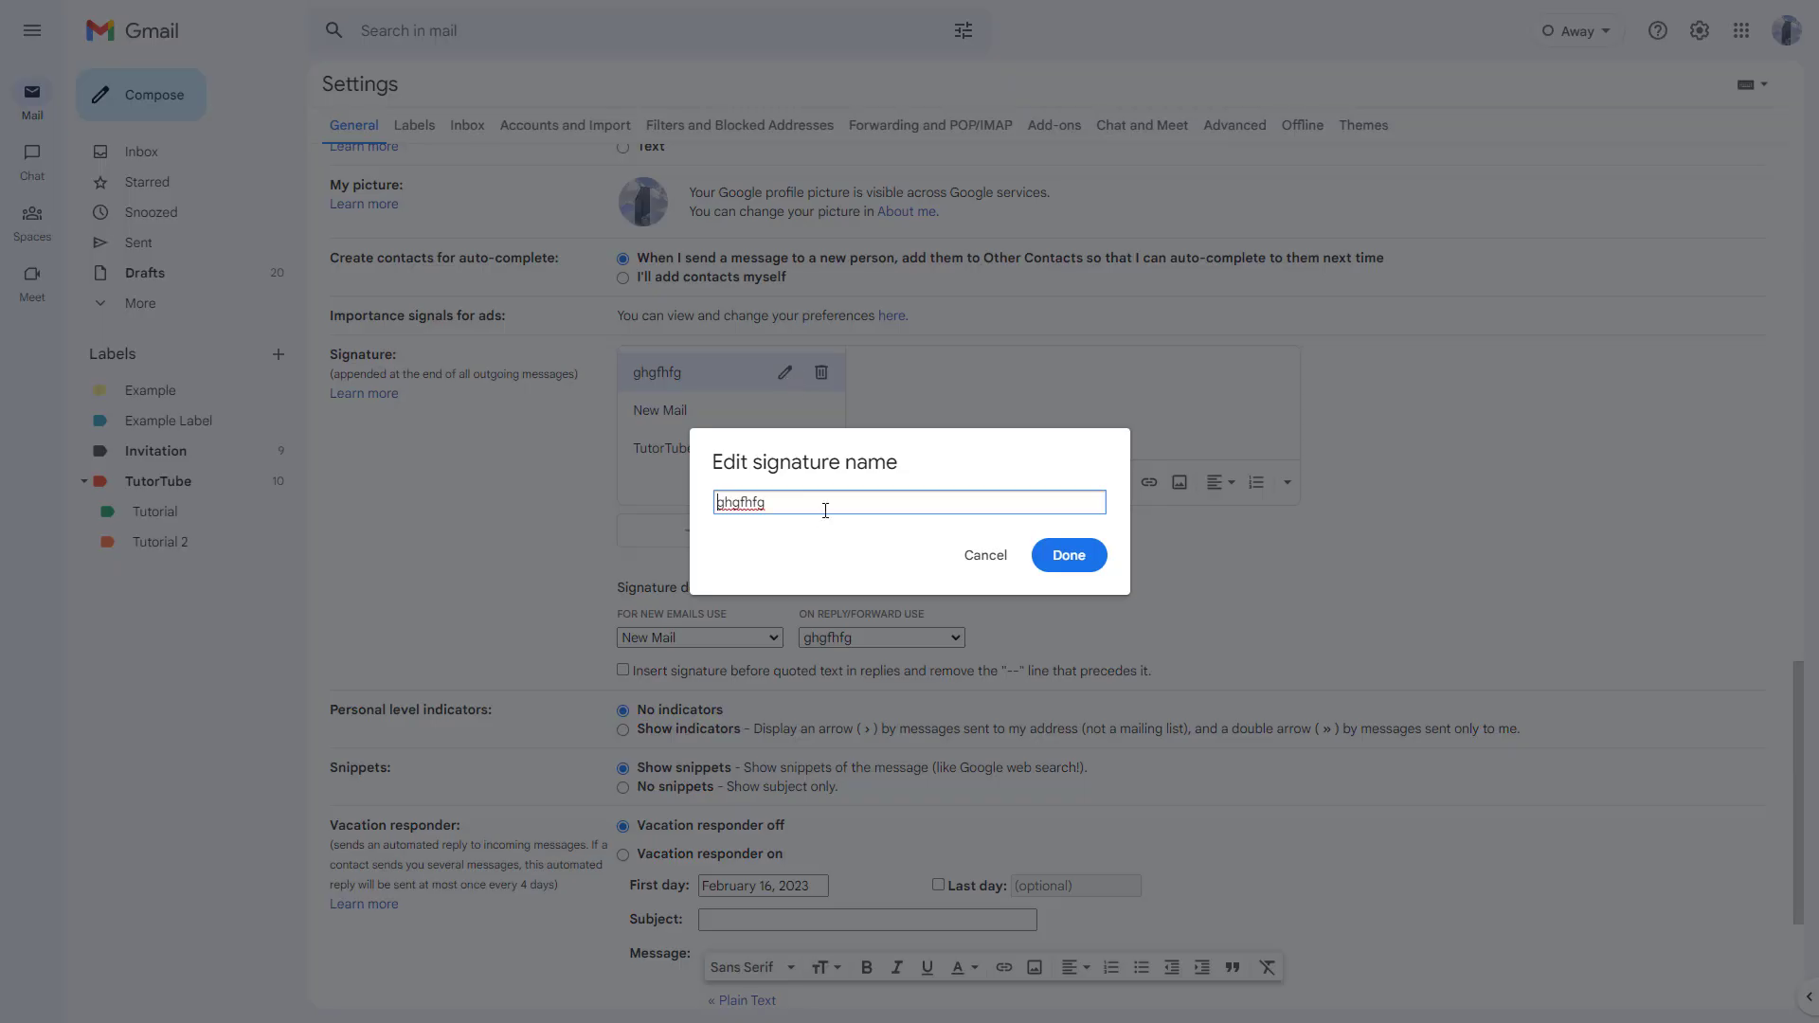
left_click(1068, 554)
left_click(933, 402)
type("fghfgh")
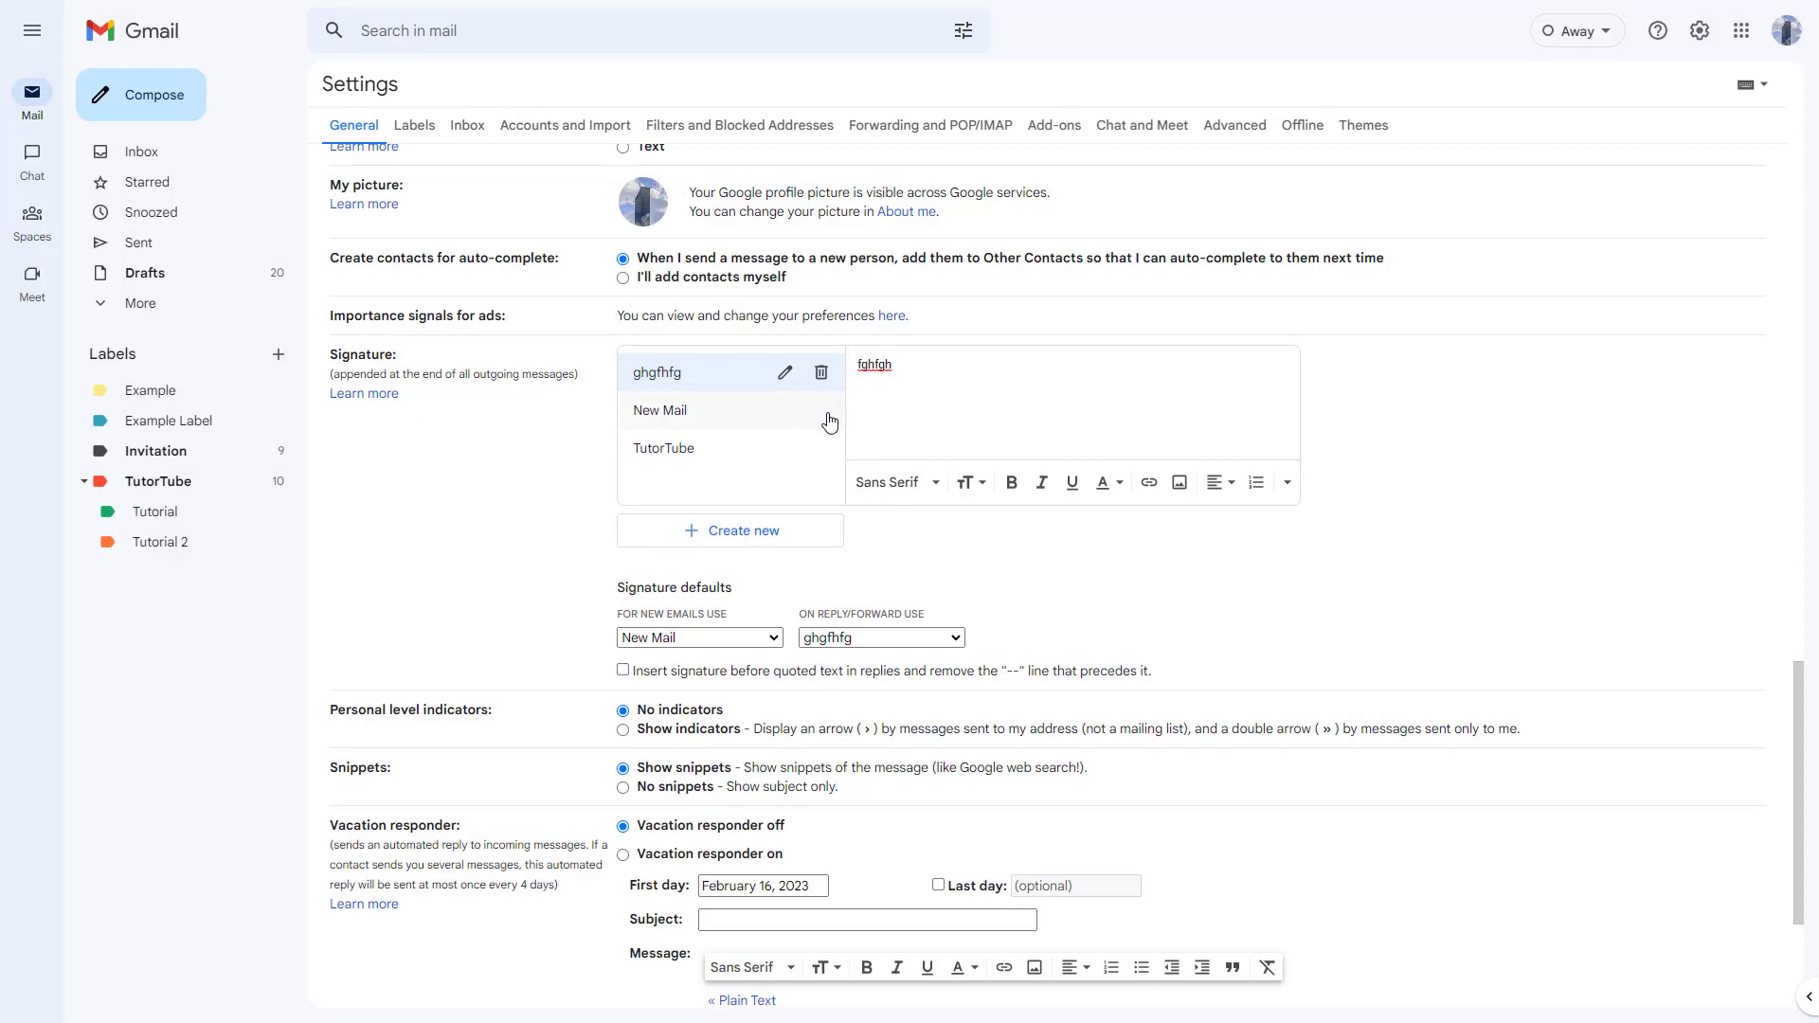
left_click(821, 373)
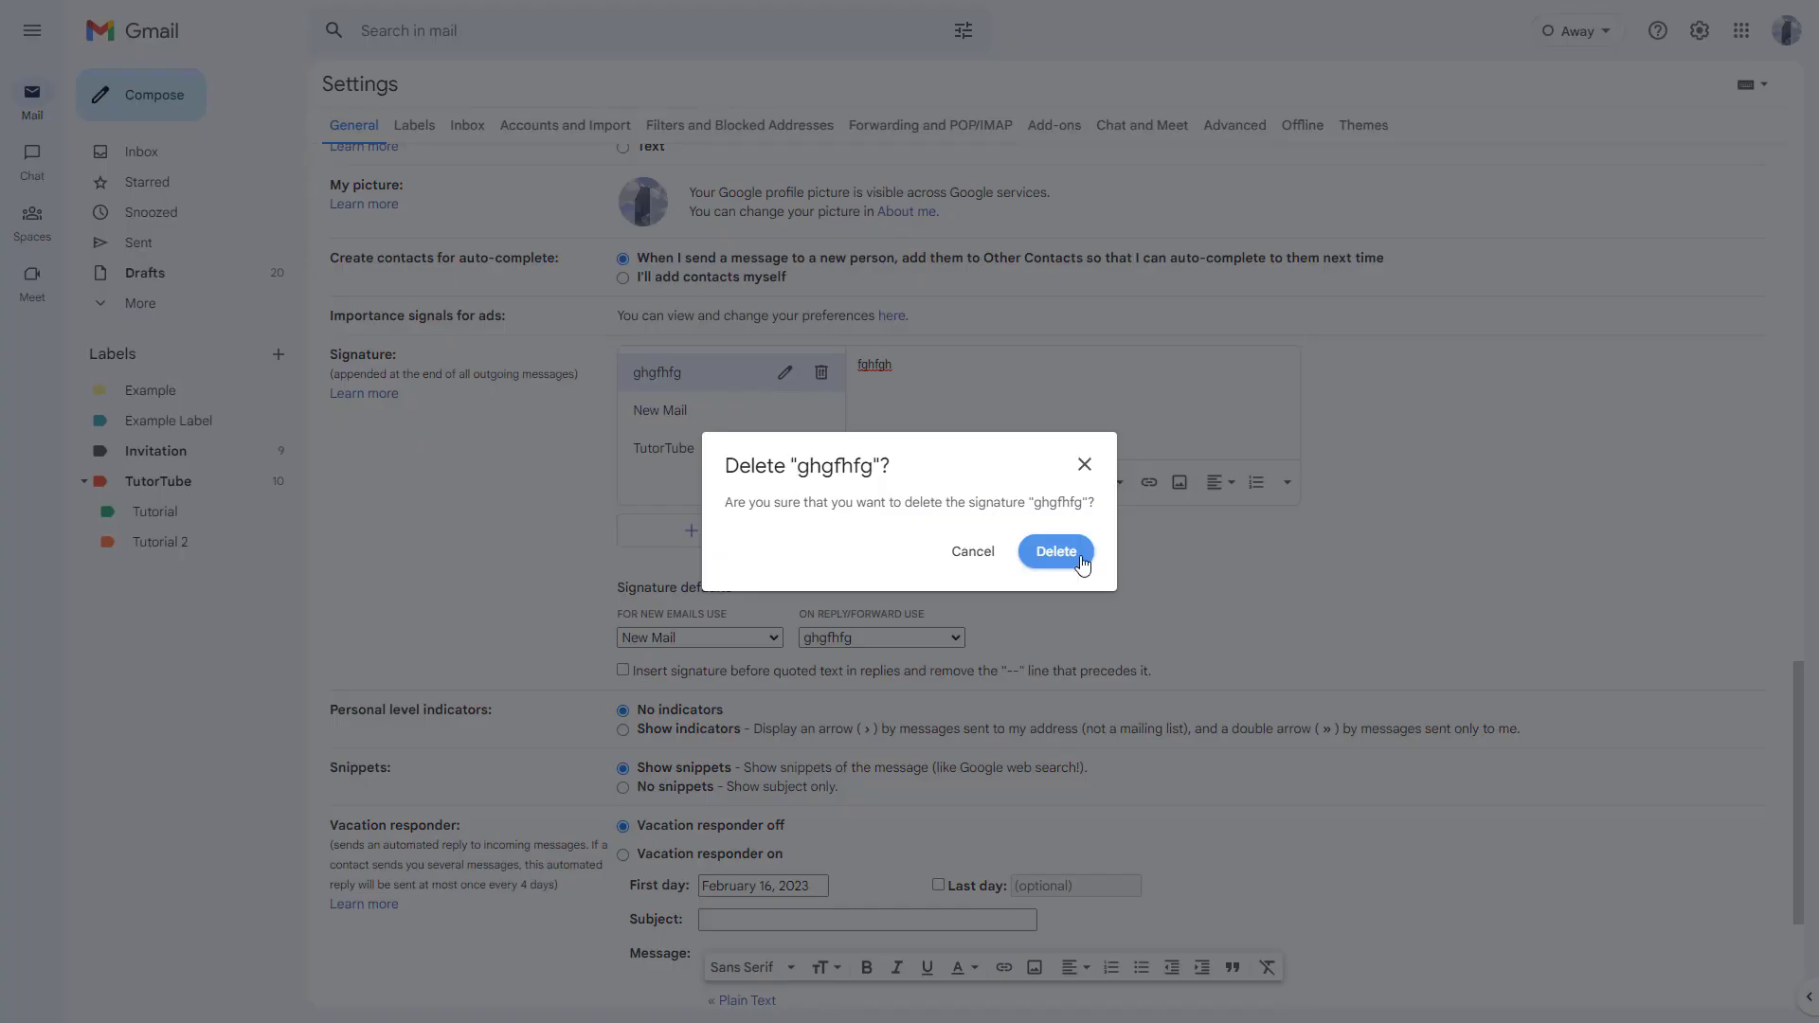
left_click(1058, 553)
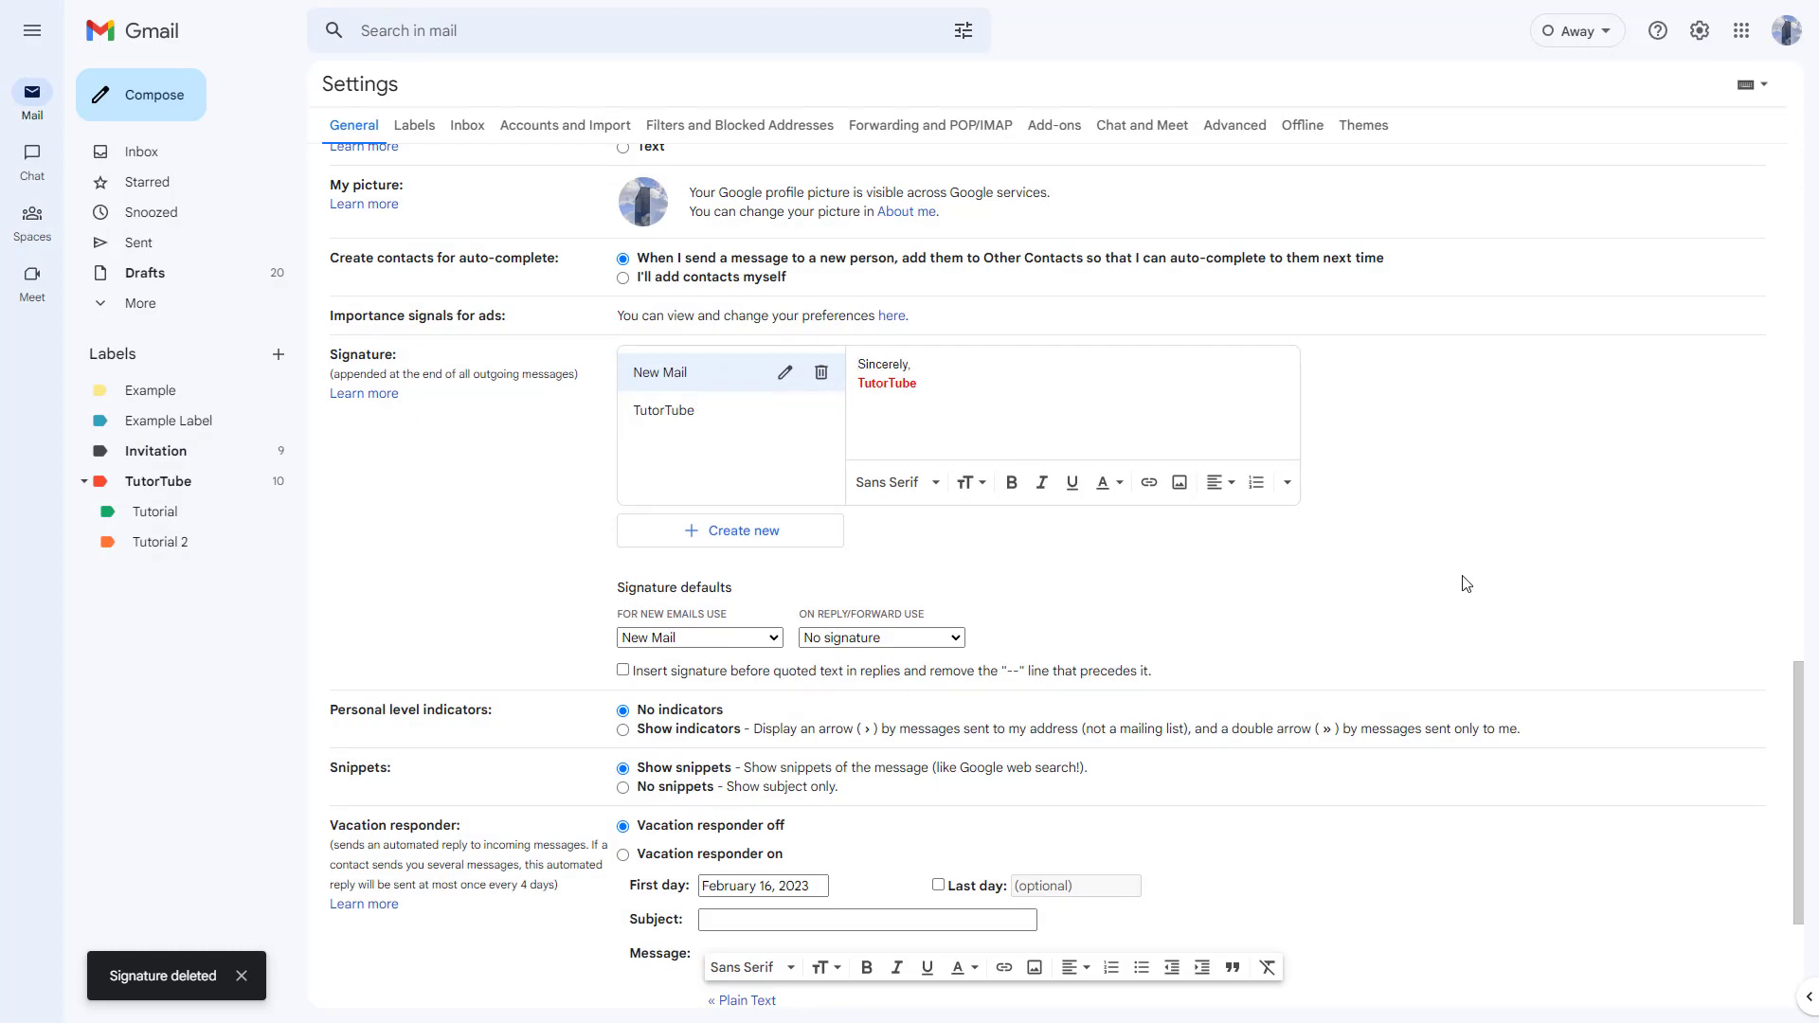
Save the changed signature settings.
scroll(1474, 565, "down", 3)
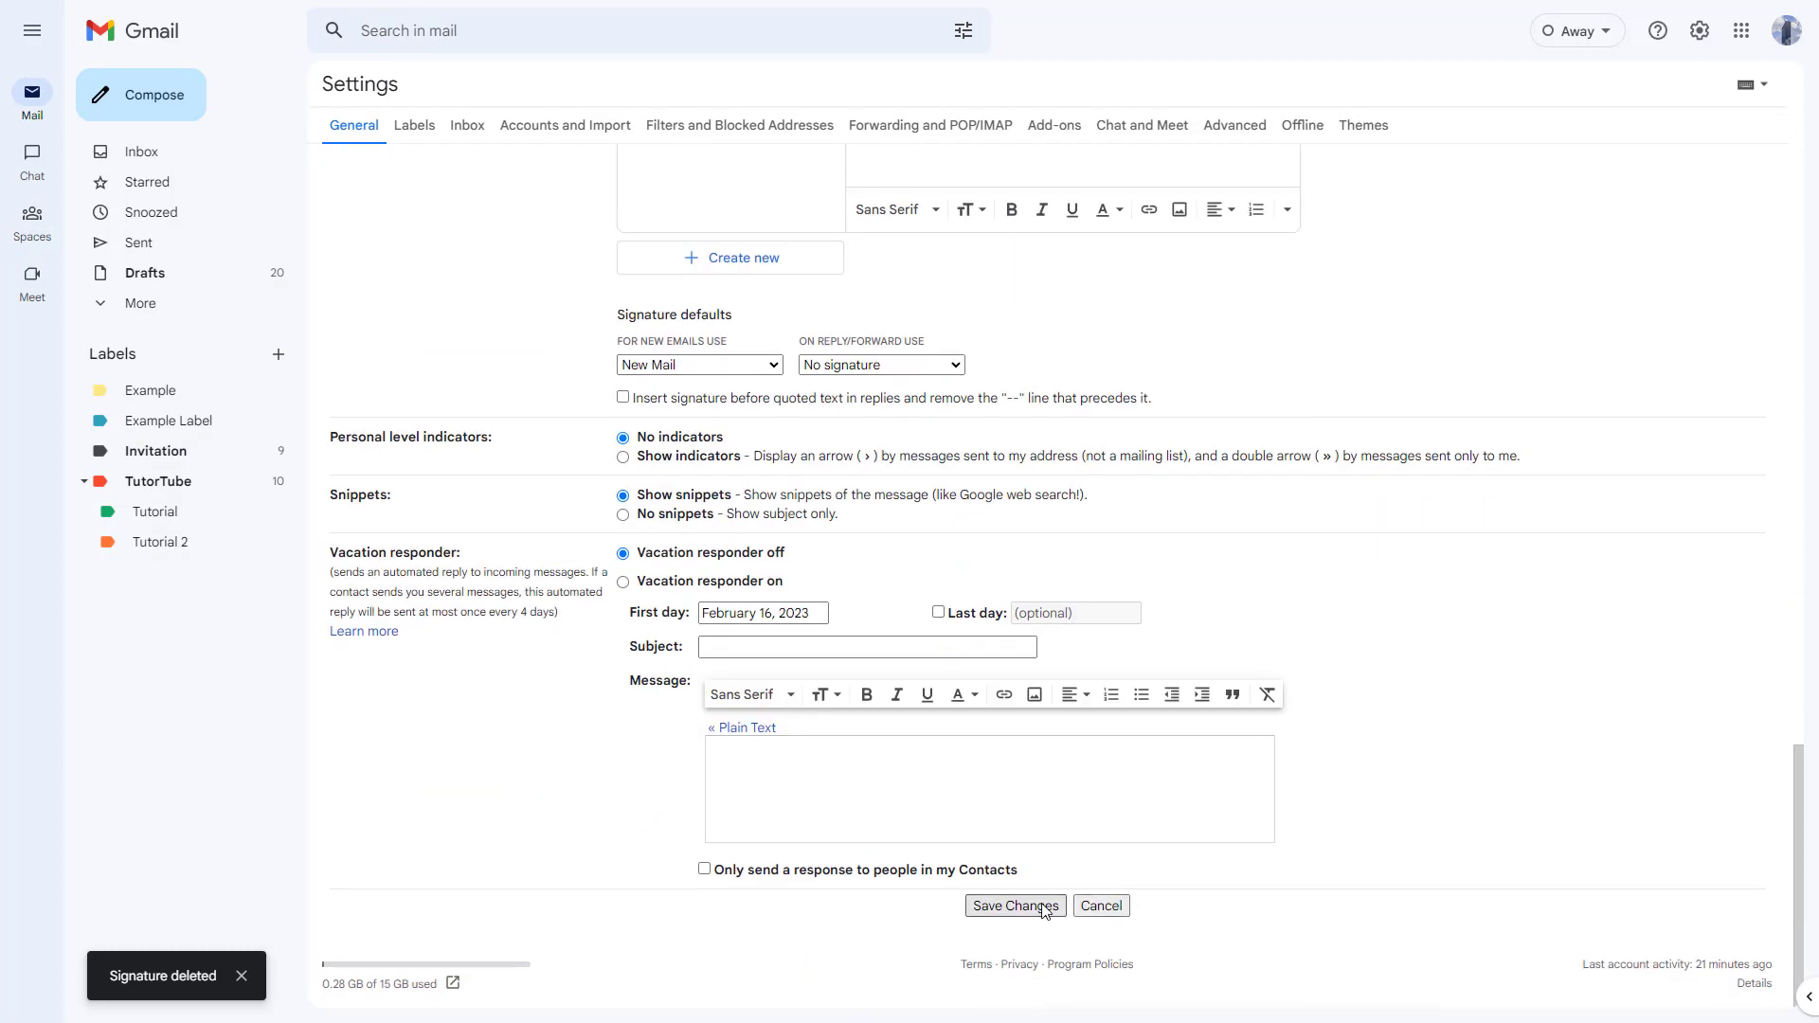
left_click(1045, 908)
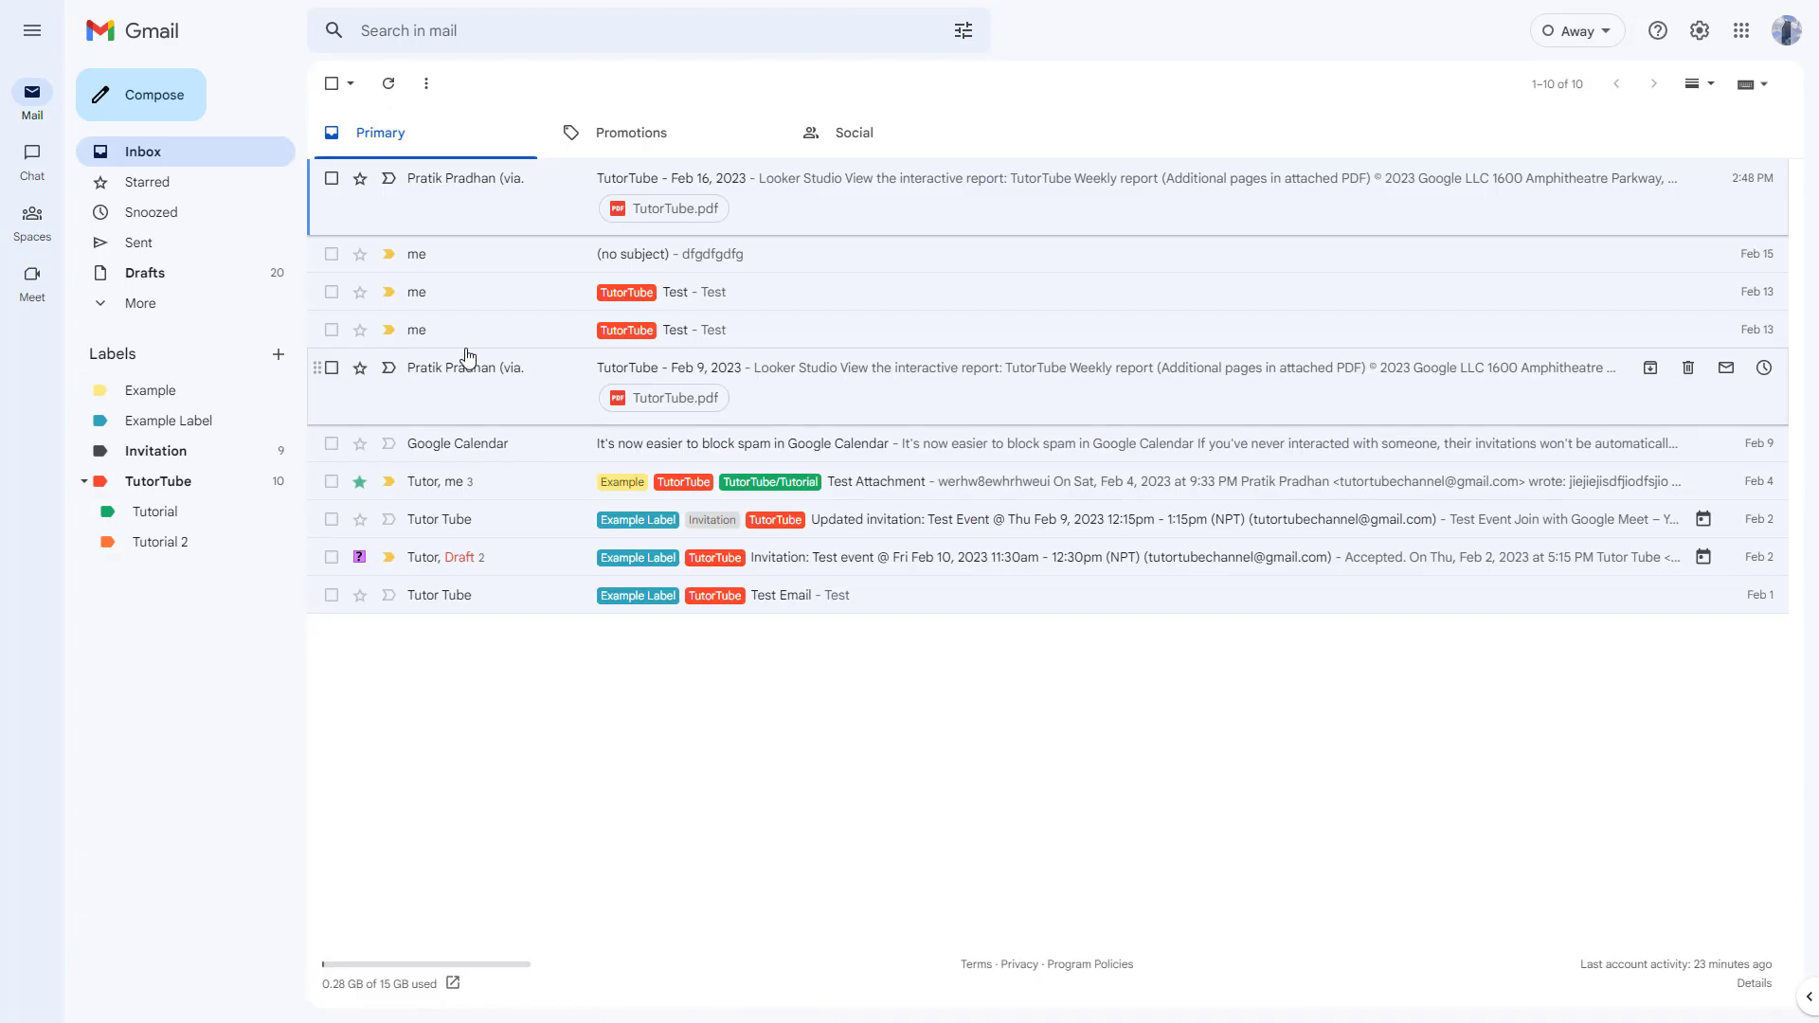
Send a new message to the account's own e-mail address with the subject "test" and the body "tset" above the signature.
left_click(155, 97)
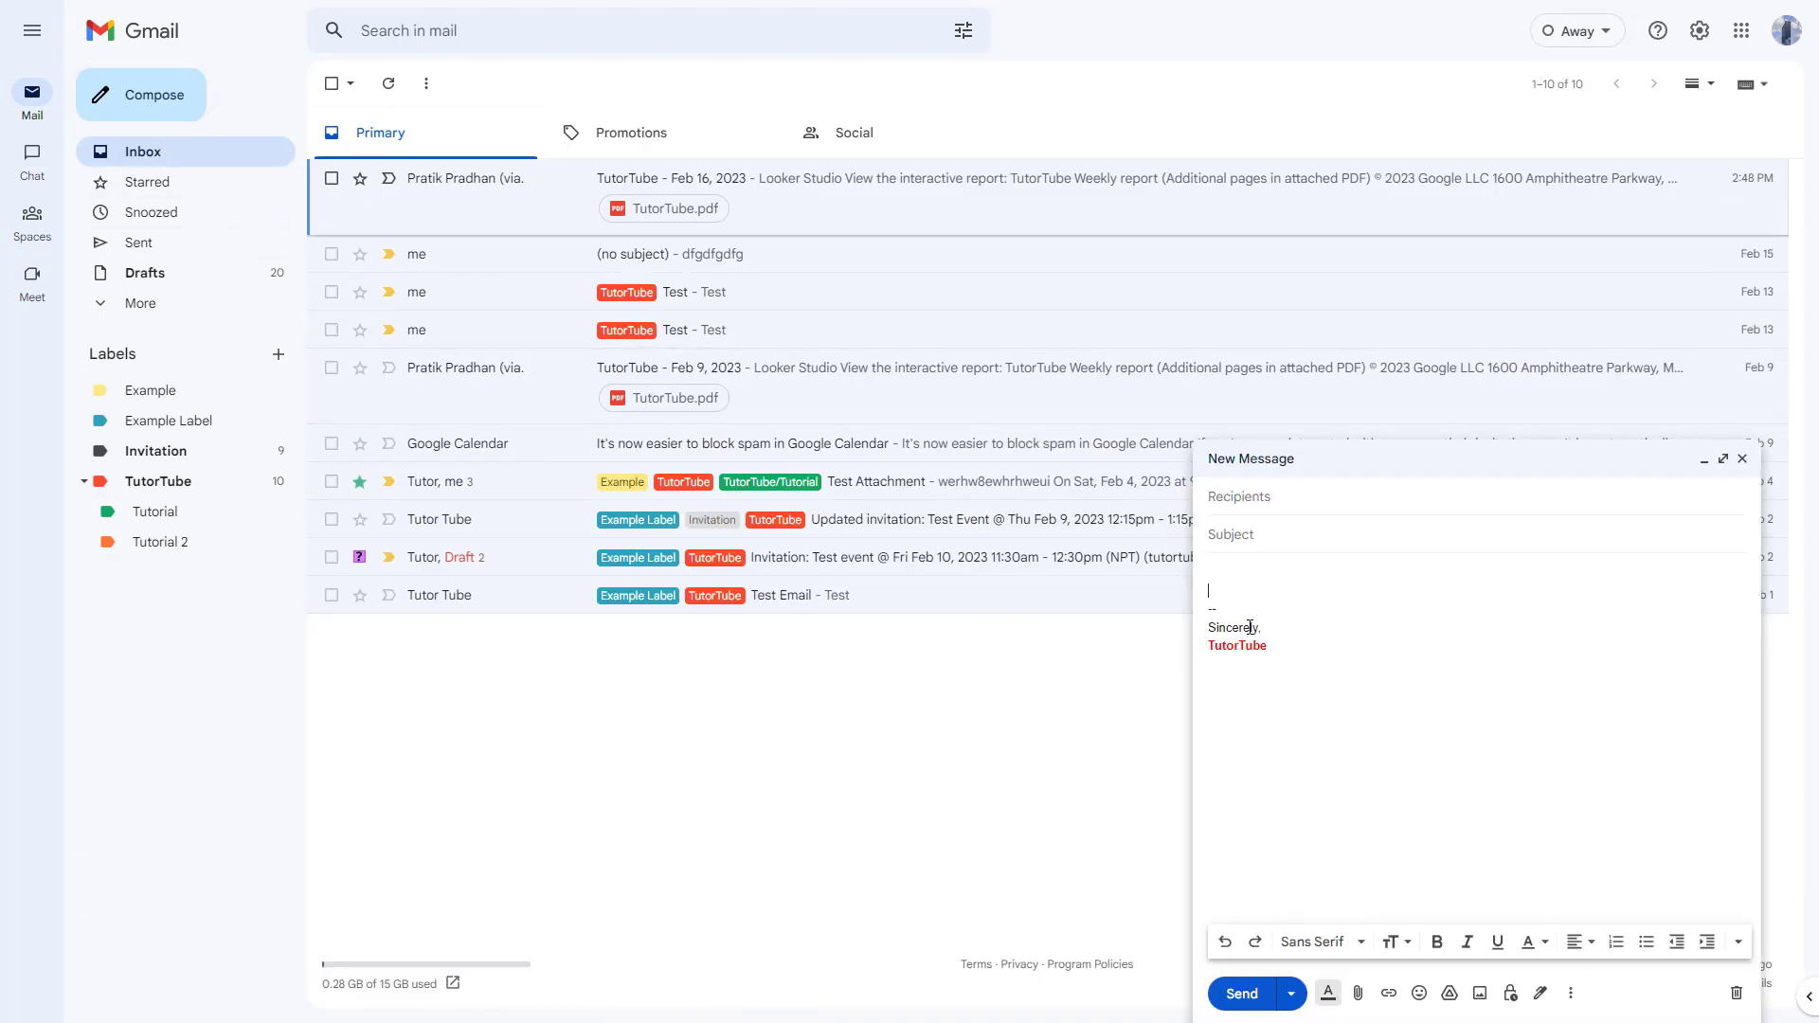
left_click(1256, 502)
type("tut")
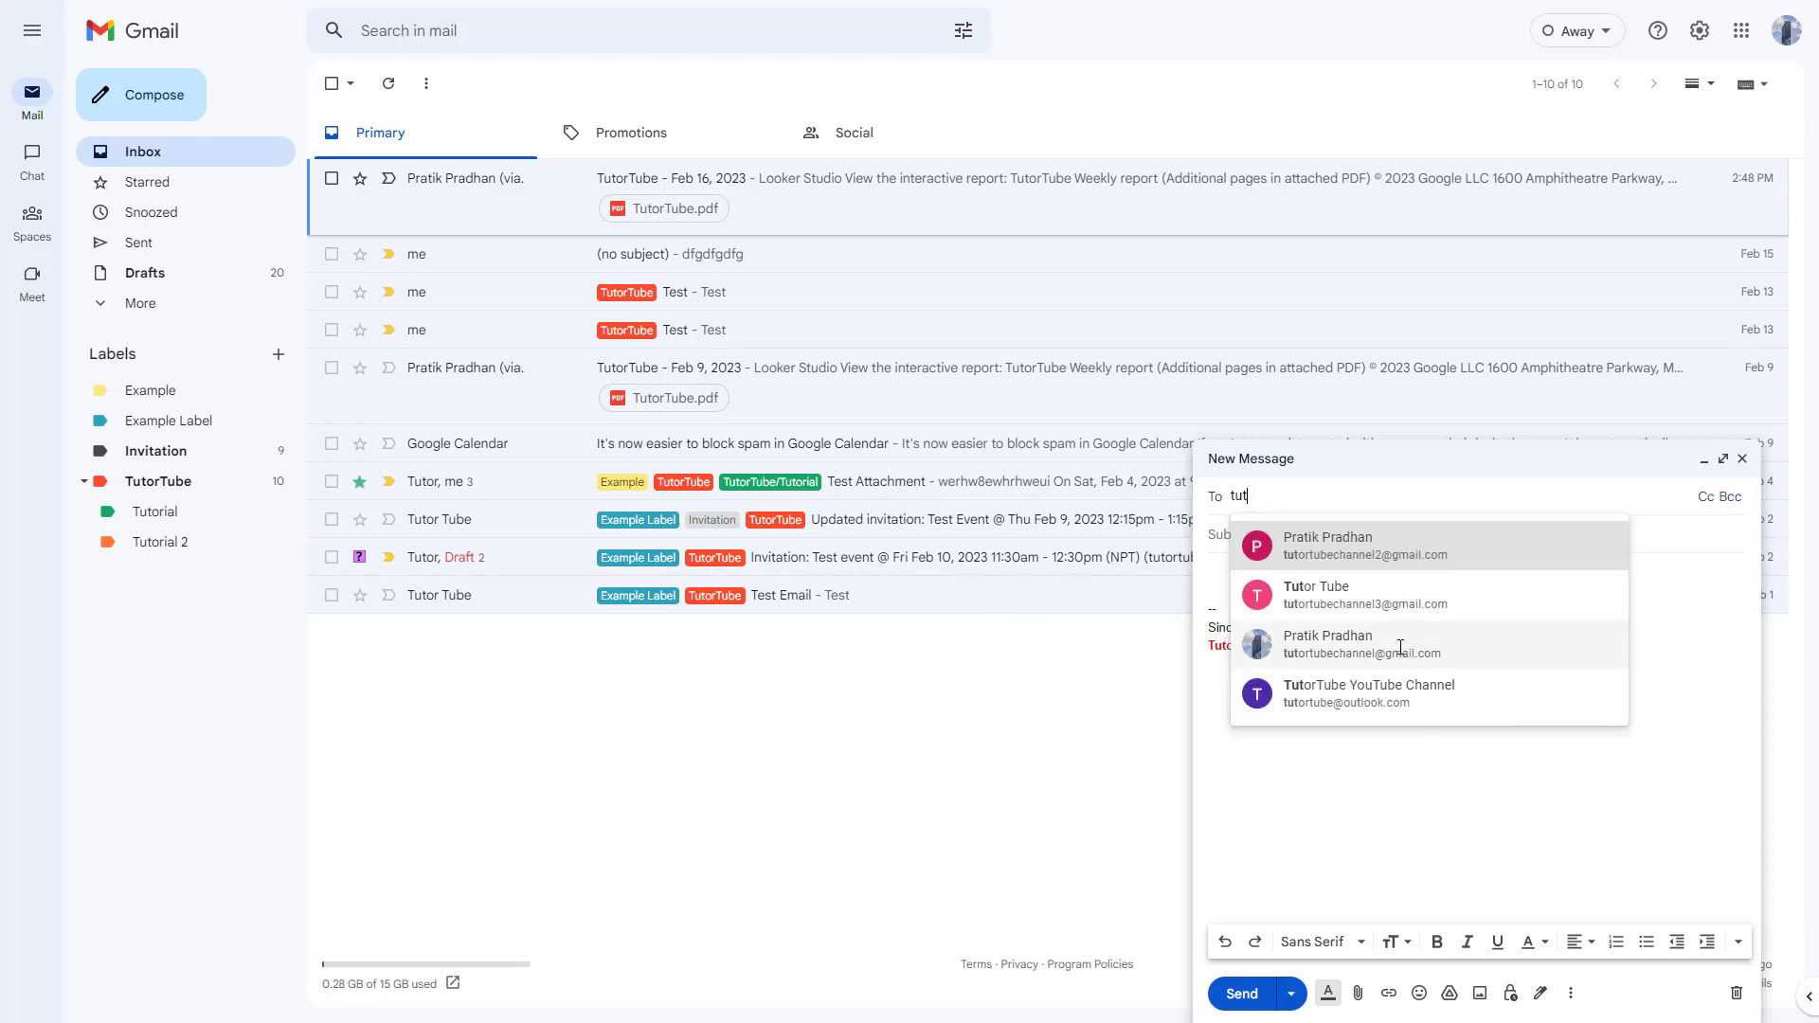
left_click(1400, 647)
key("Tab")
type("test")
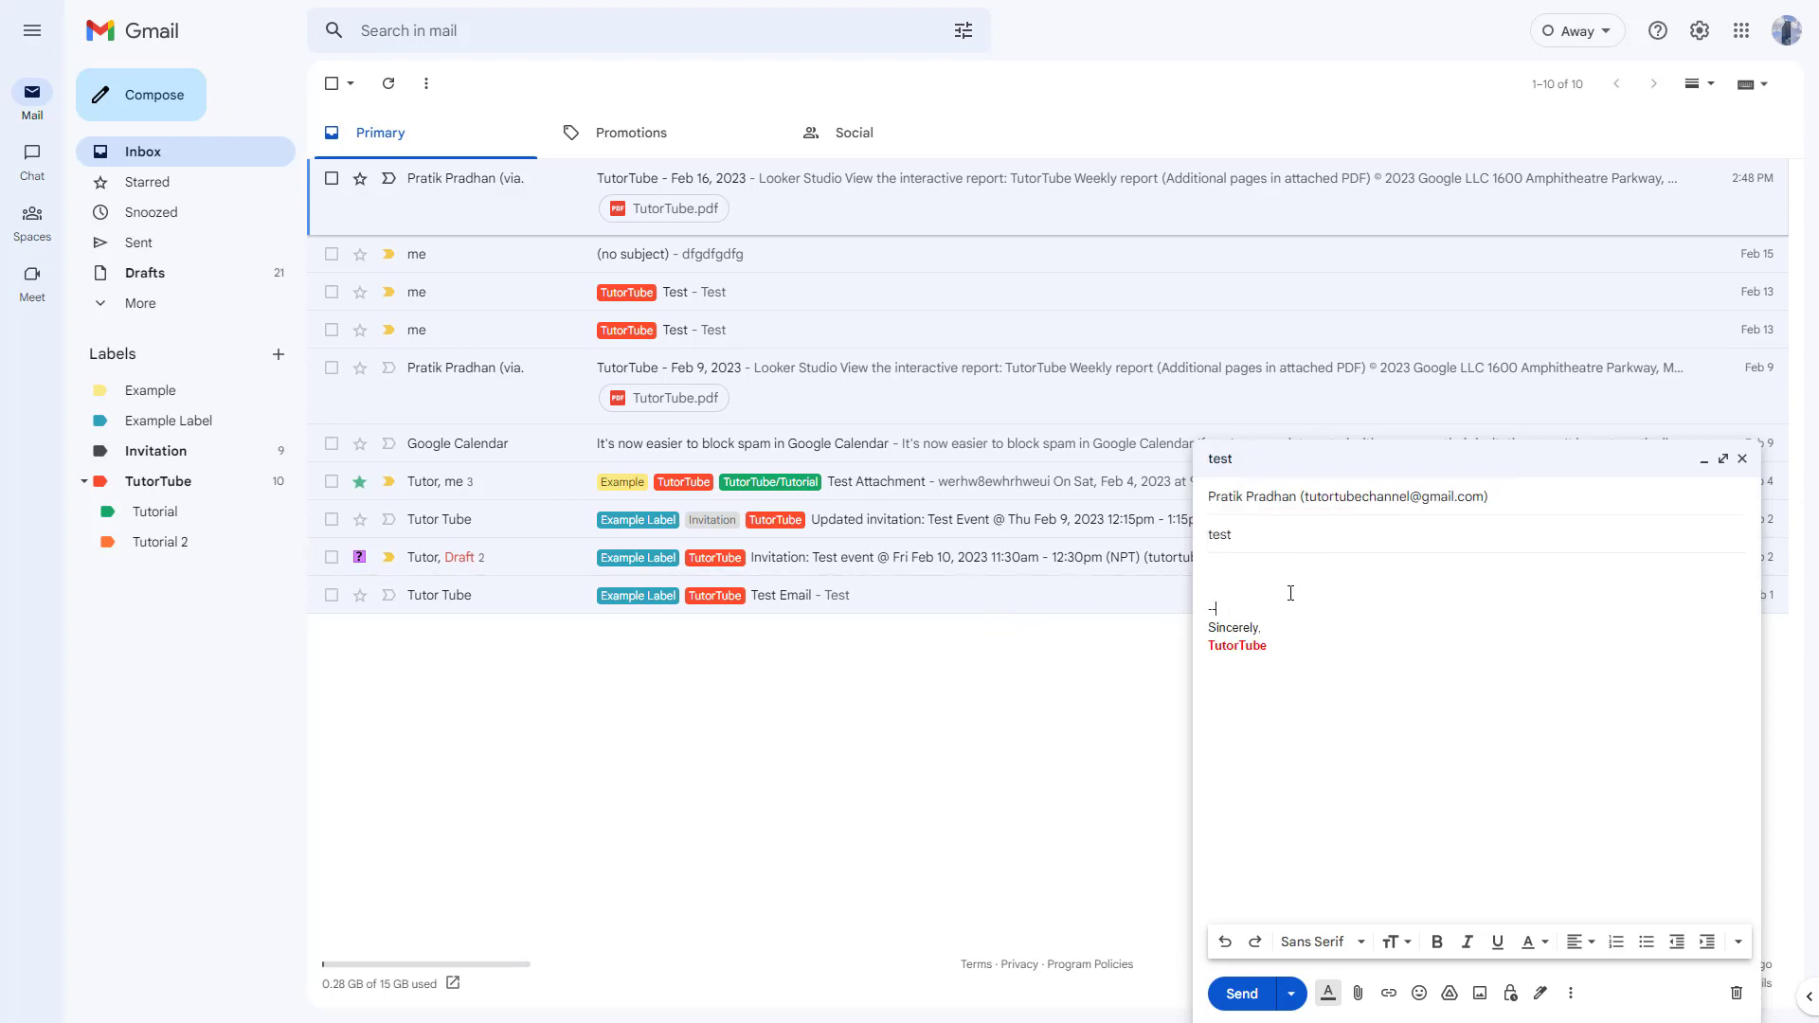
left_click(1242, 993)
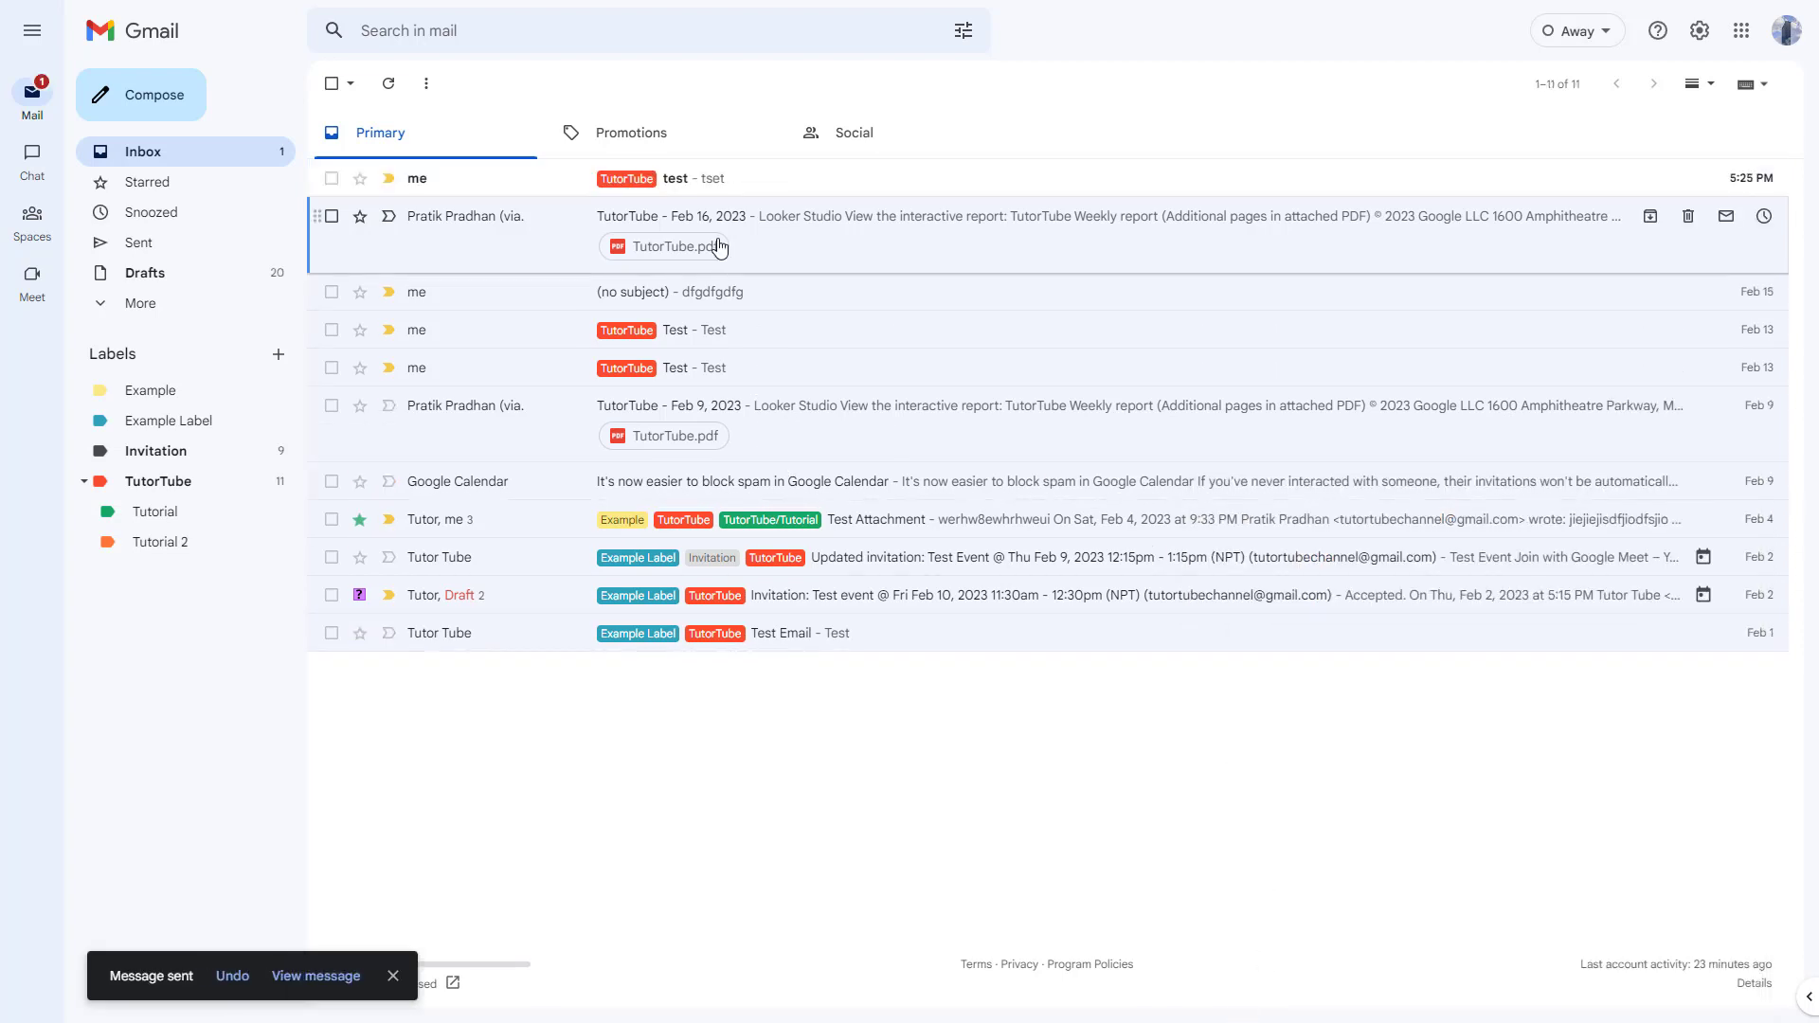
Open the received "test" message and examine its signature and the dashes above it.
left_click(694, 185)
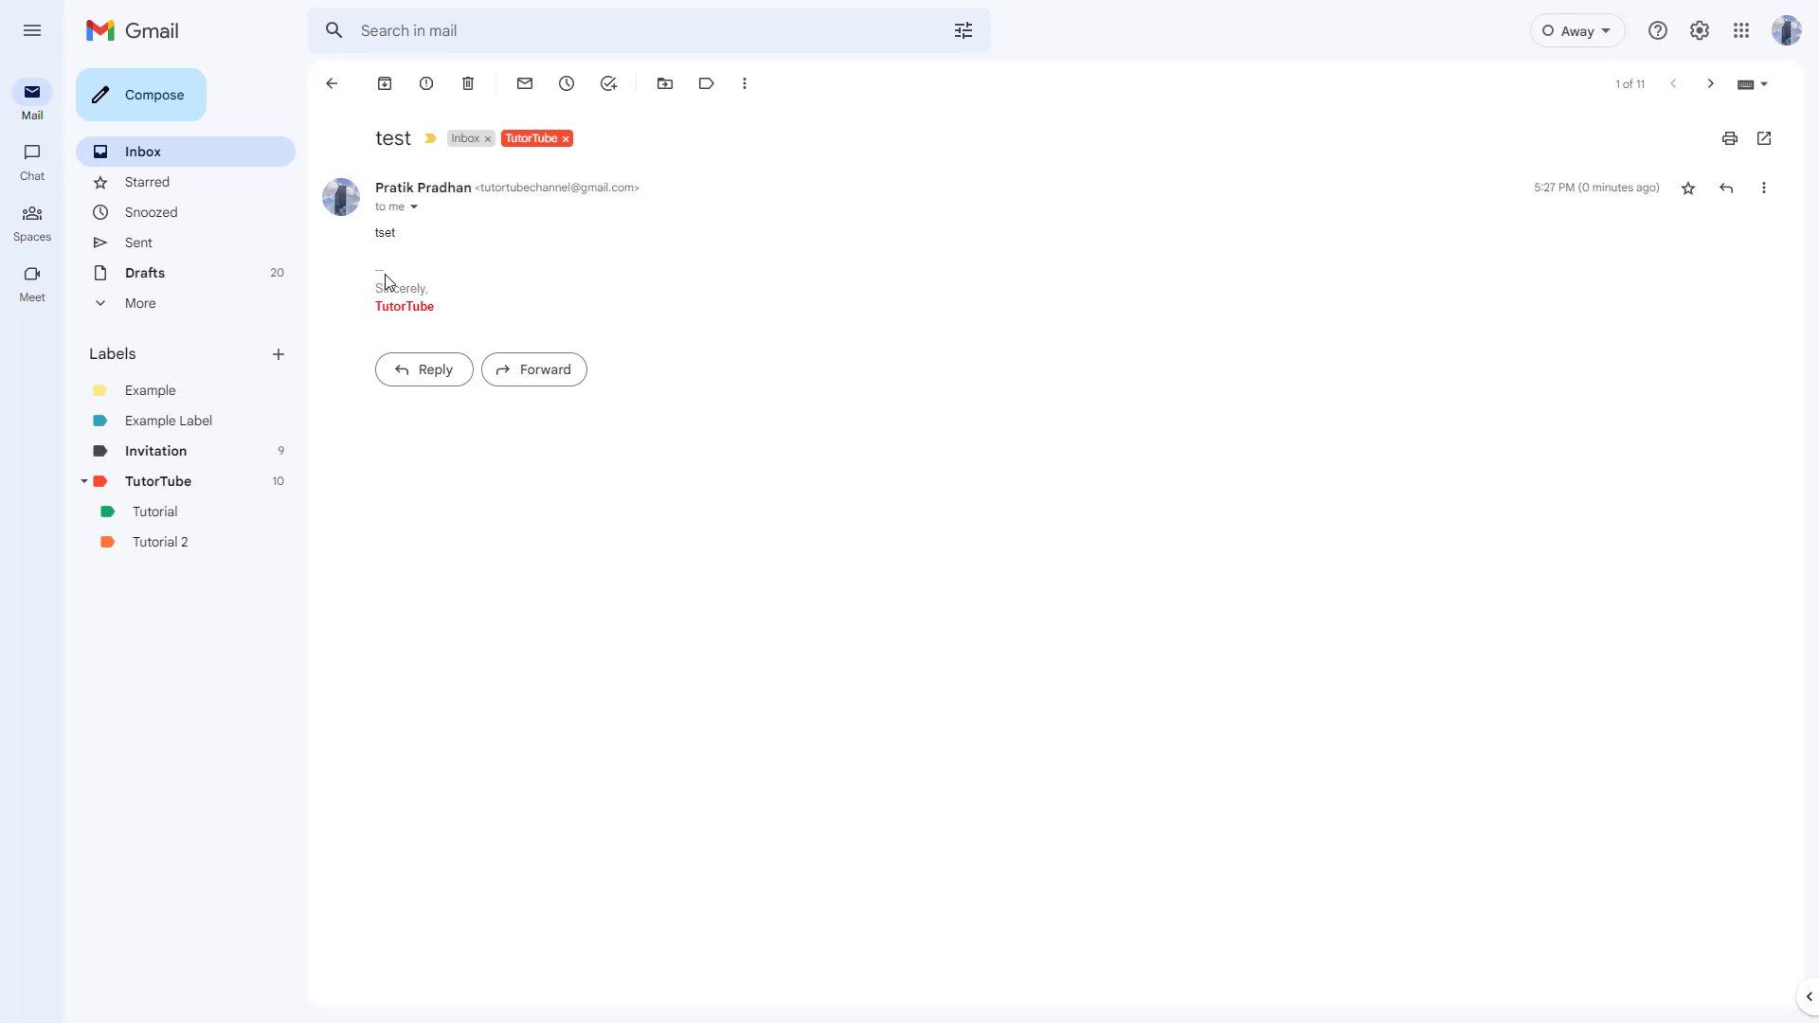
left_click_drag(385, 272, 383, 263)
left_click_drag(379, 270, 434, 307)
left_click_drag(377, 271, 390, 272)
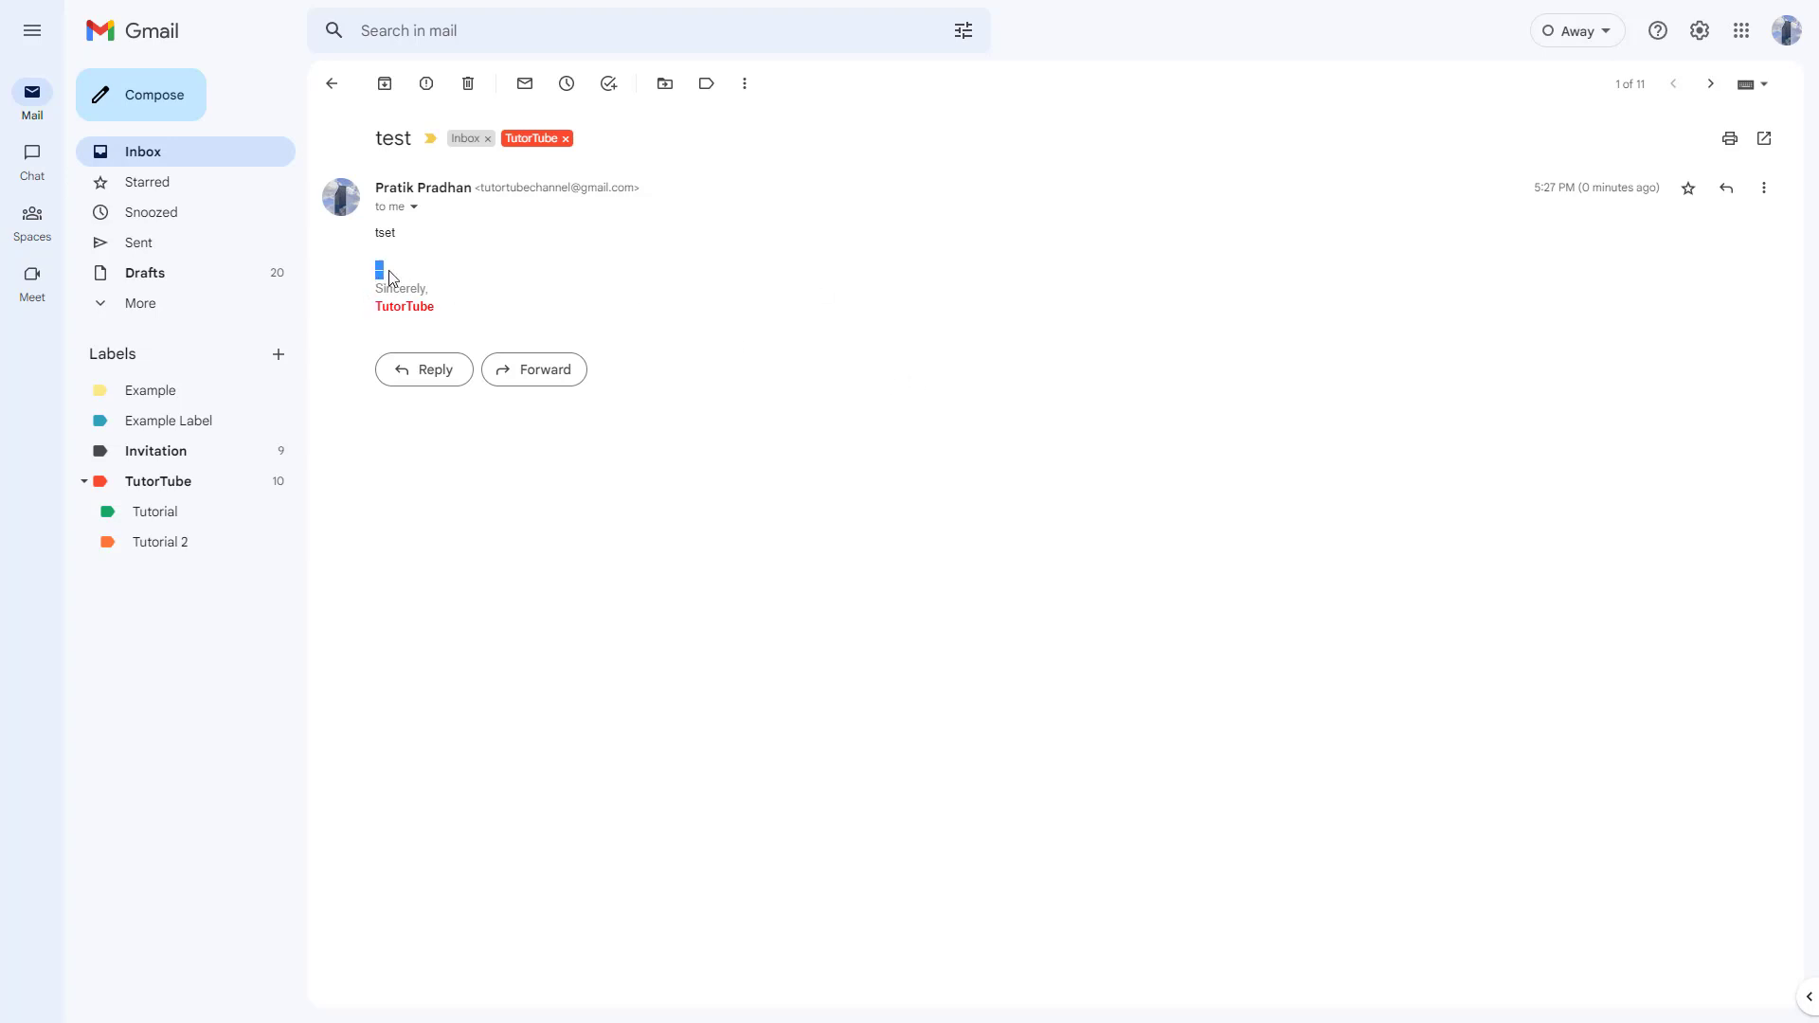
left_click(1474, 239)
Enable inserting the signature before quoted text in replies without the "--" line in the general settings, and save the changes.
left_click(1698, 32)
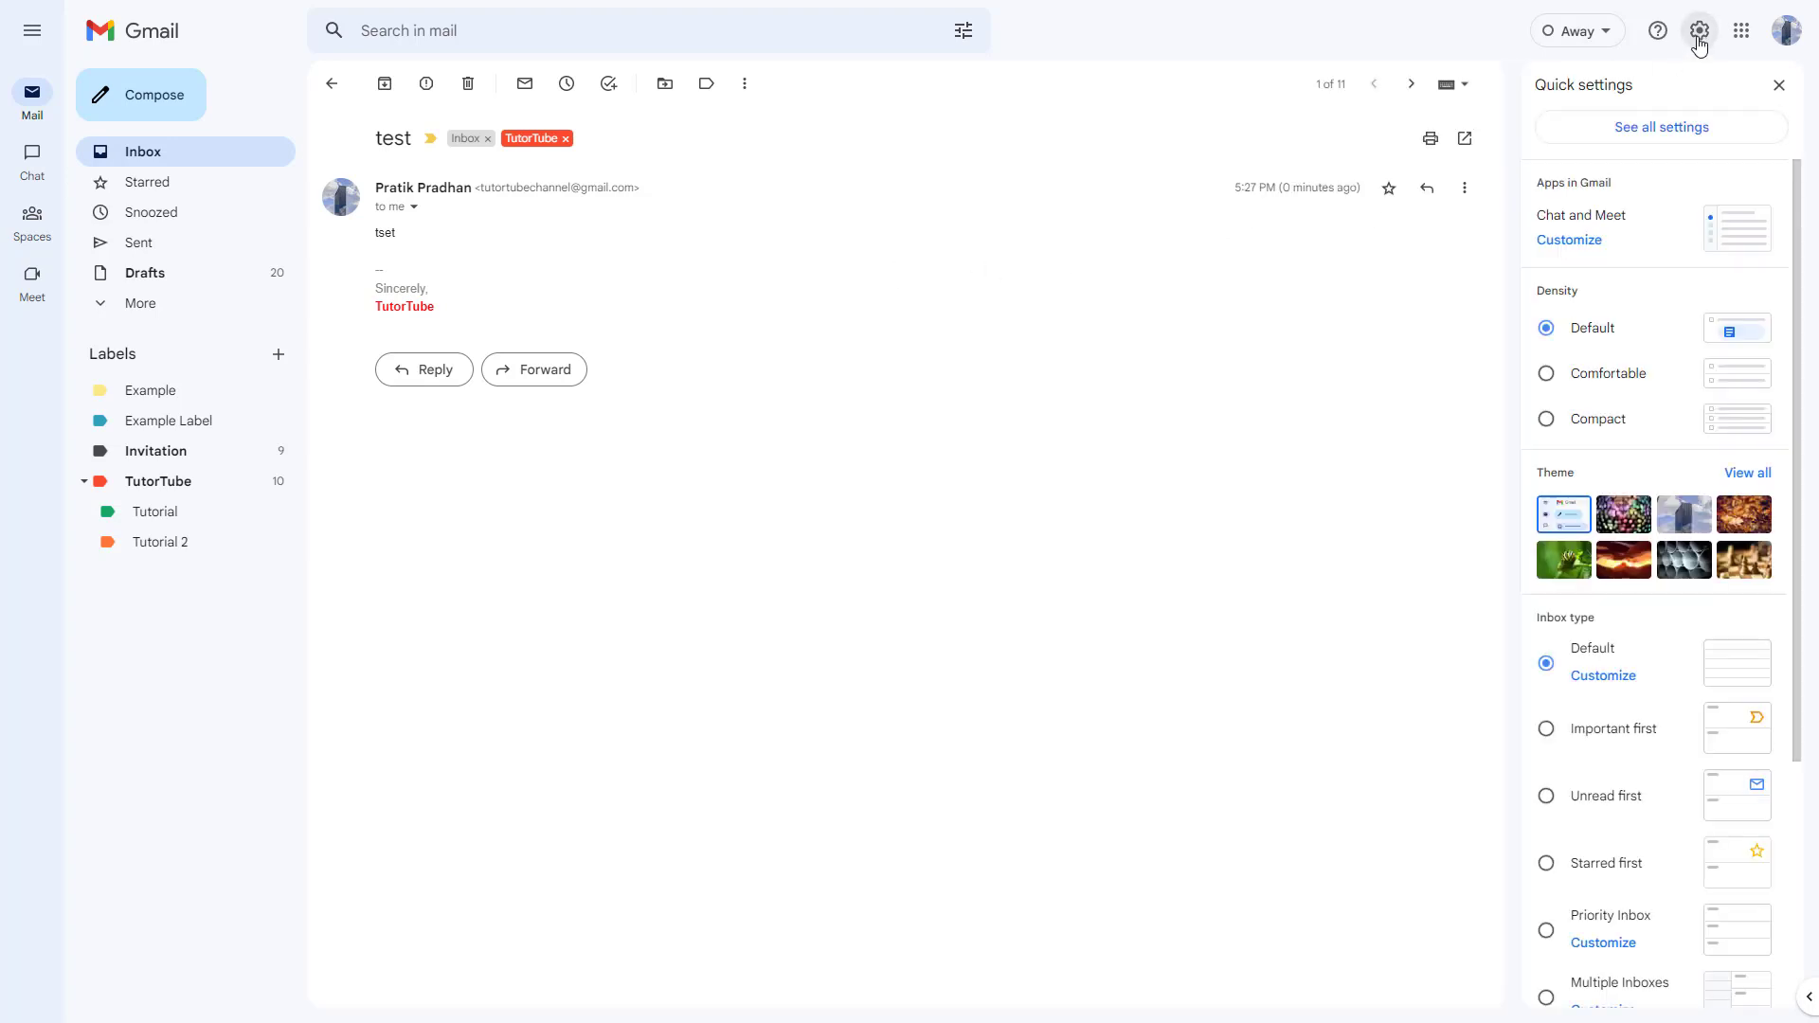
left_click(1663, 130)
scroll(898, 551, "down", 19)
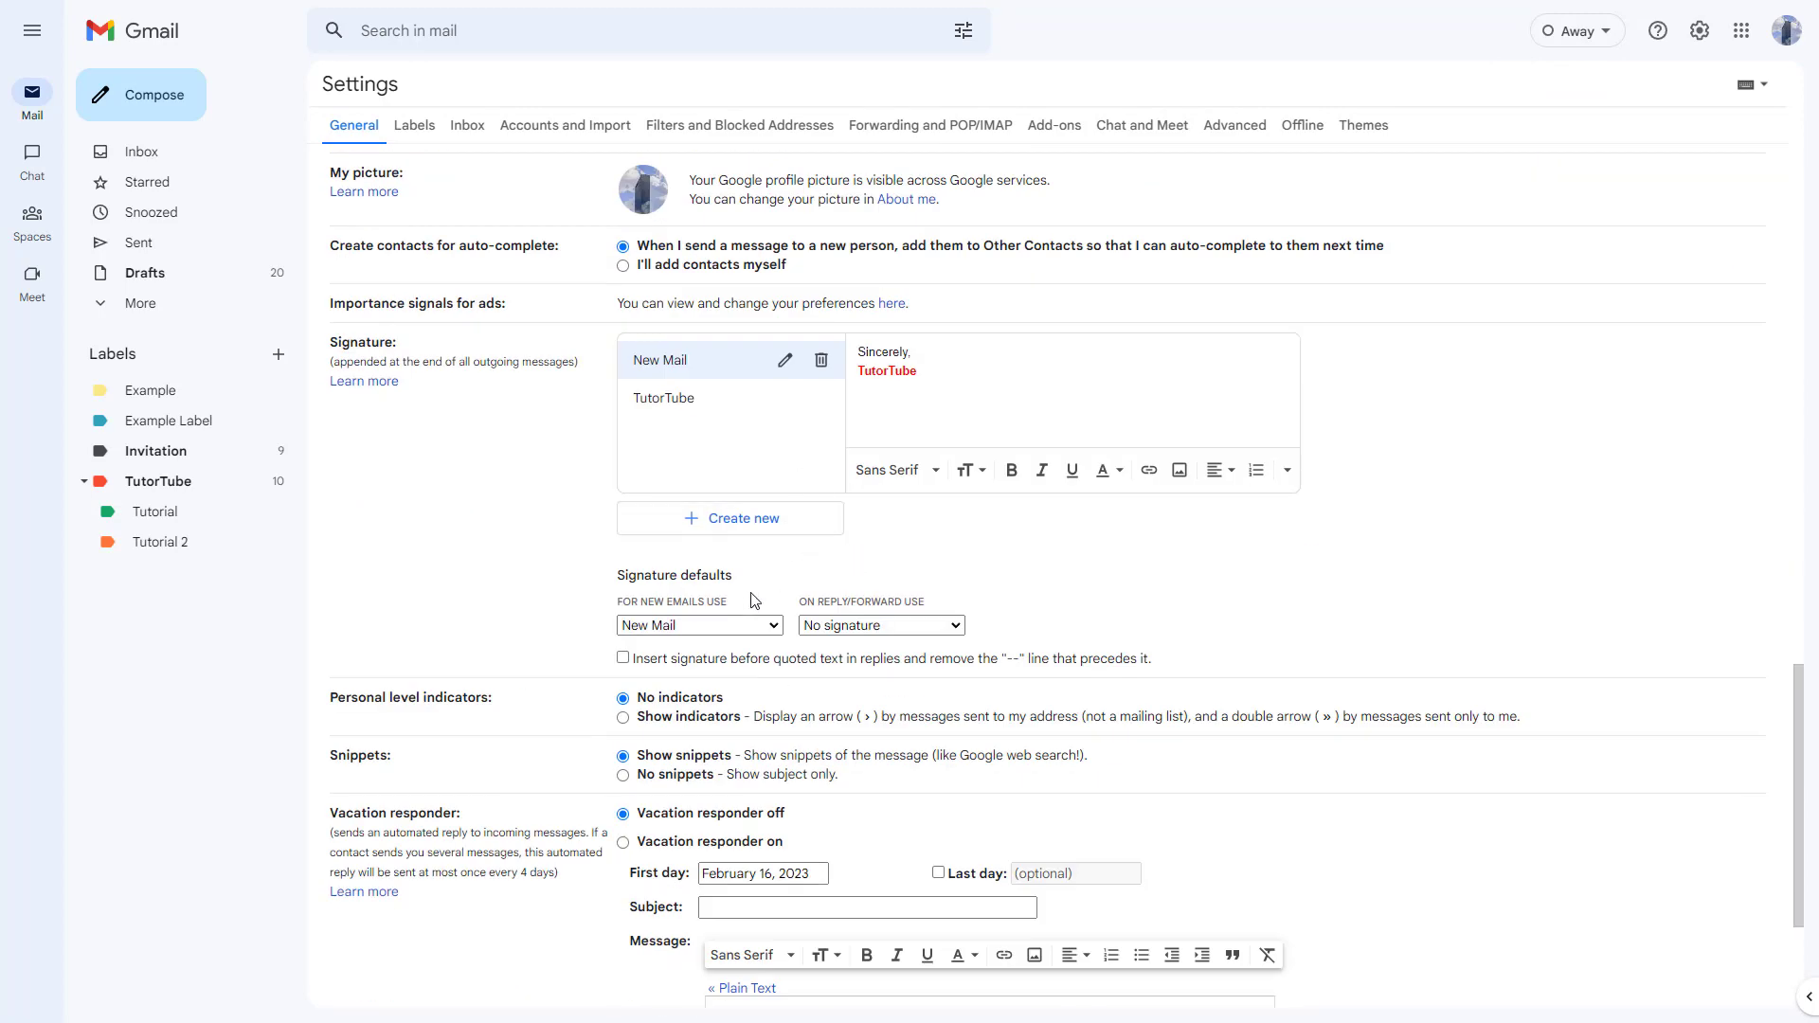
left_click(624, 661)
scroll(1084, 663, "down", 3)
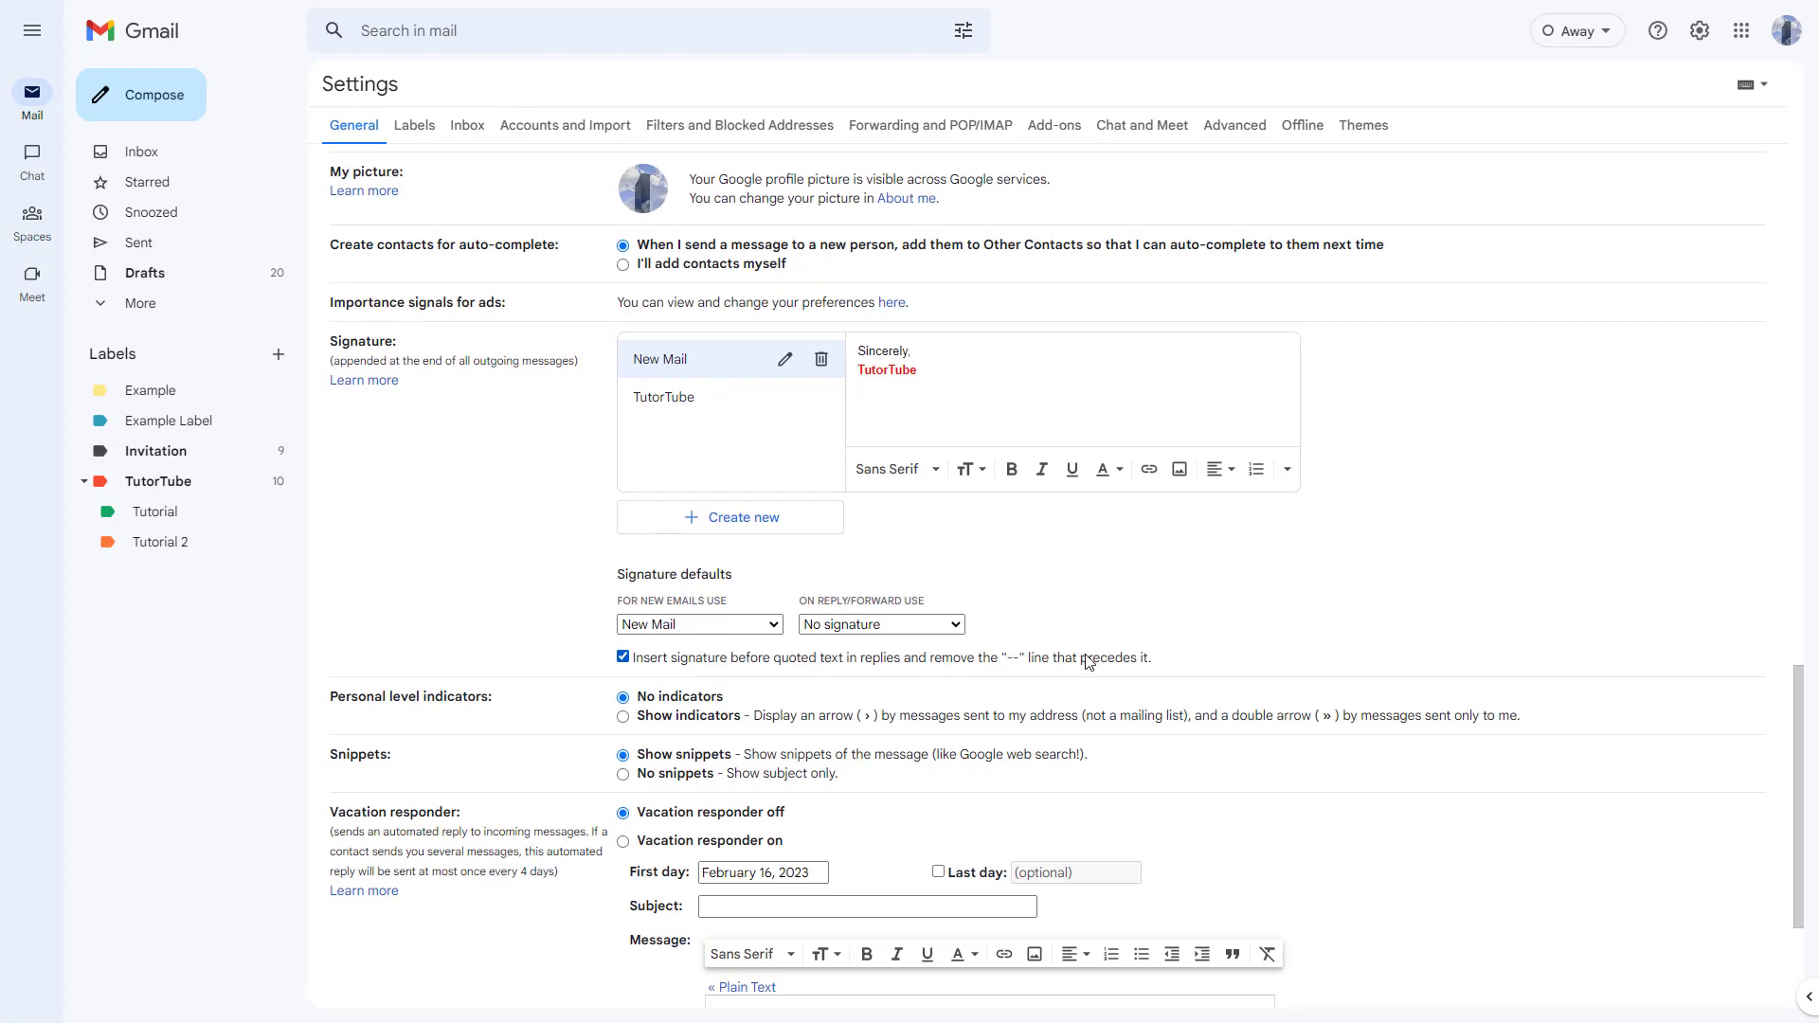
left_click(1014, 911)
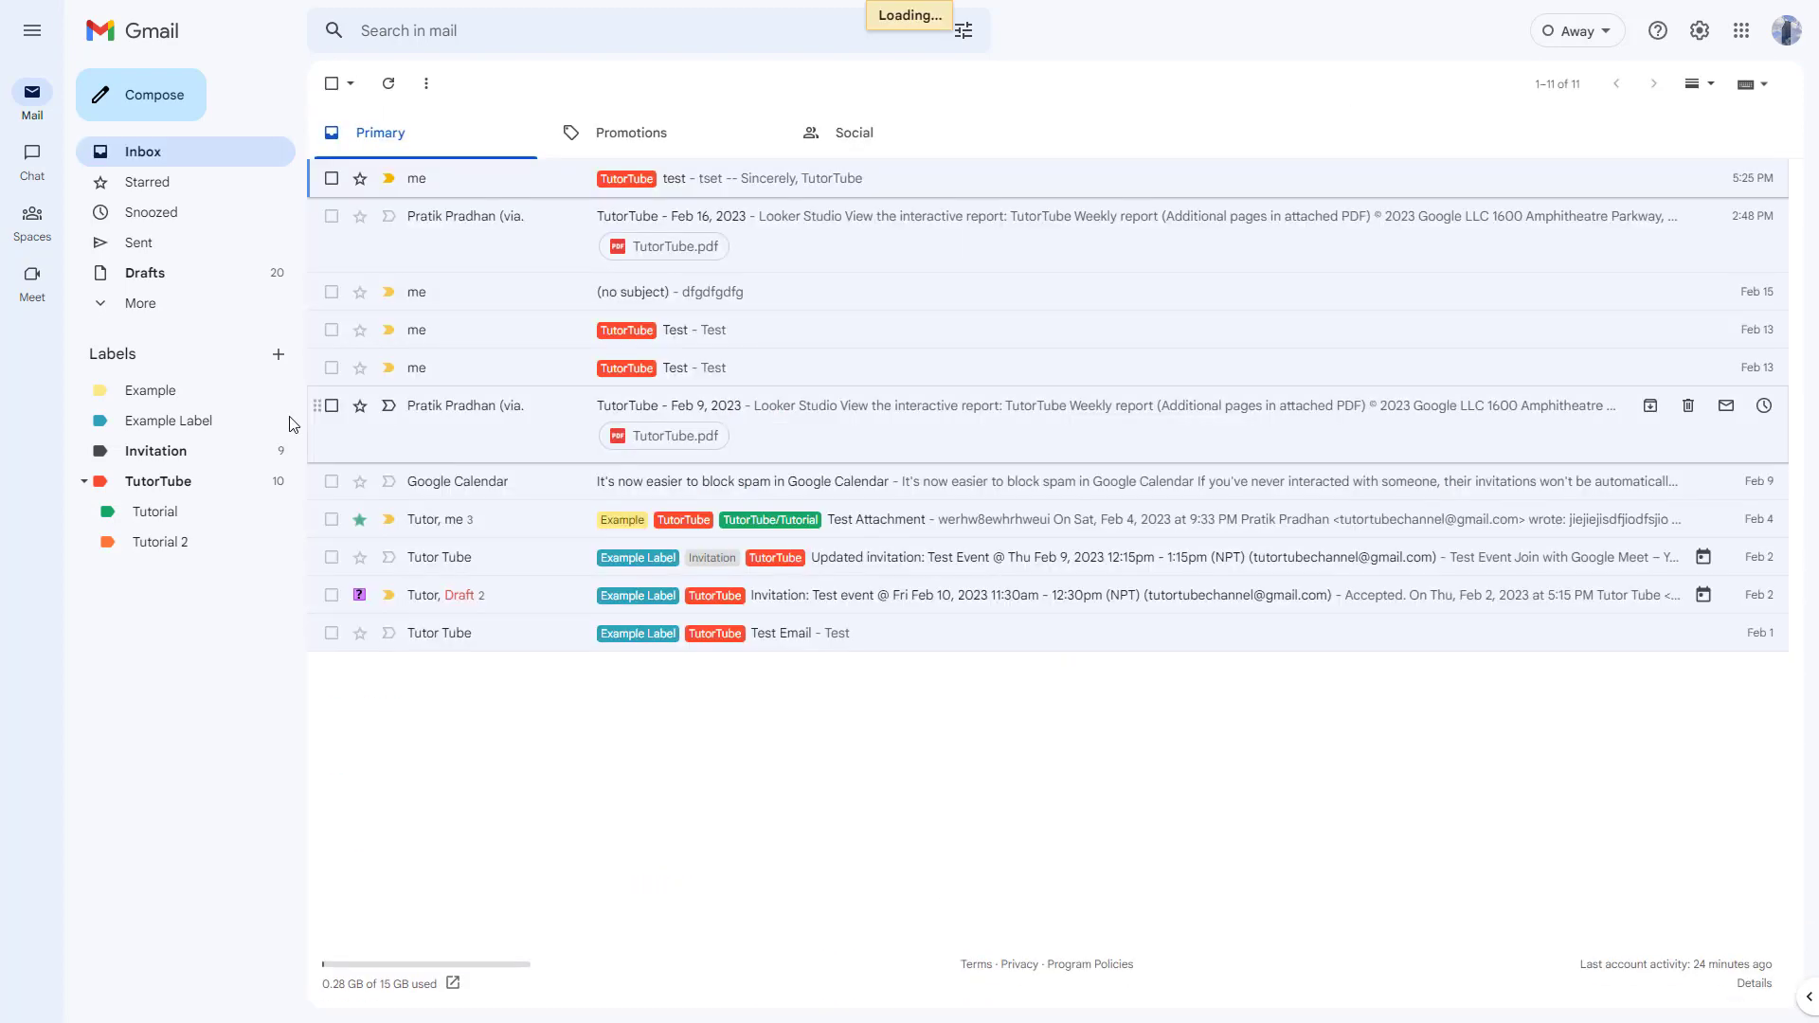
Send a new message to the account's own e-mail address with the subject "dfg" and only the signature as its body.
left_click(145, 107)
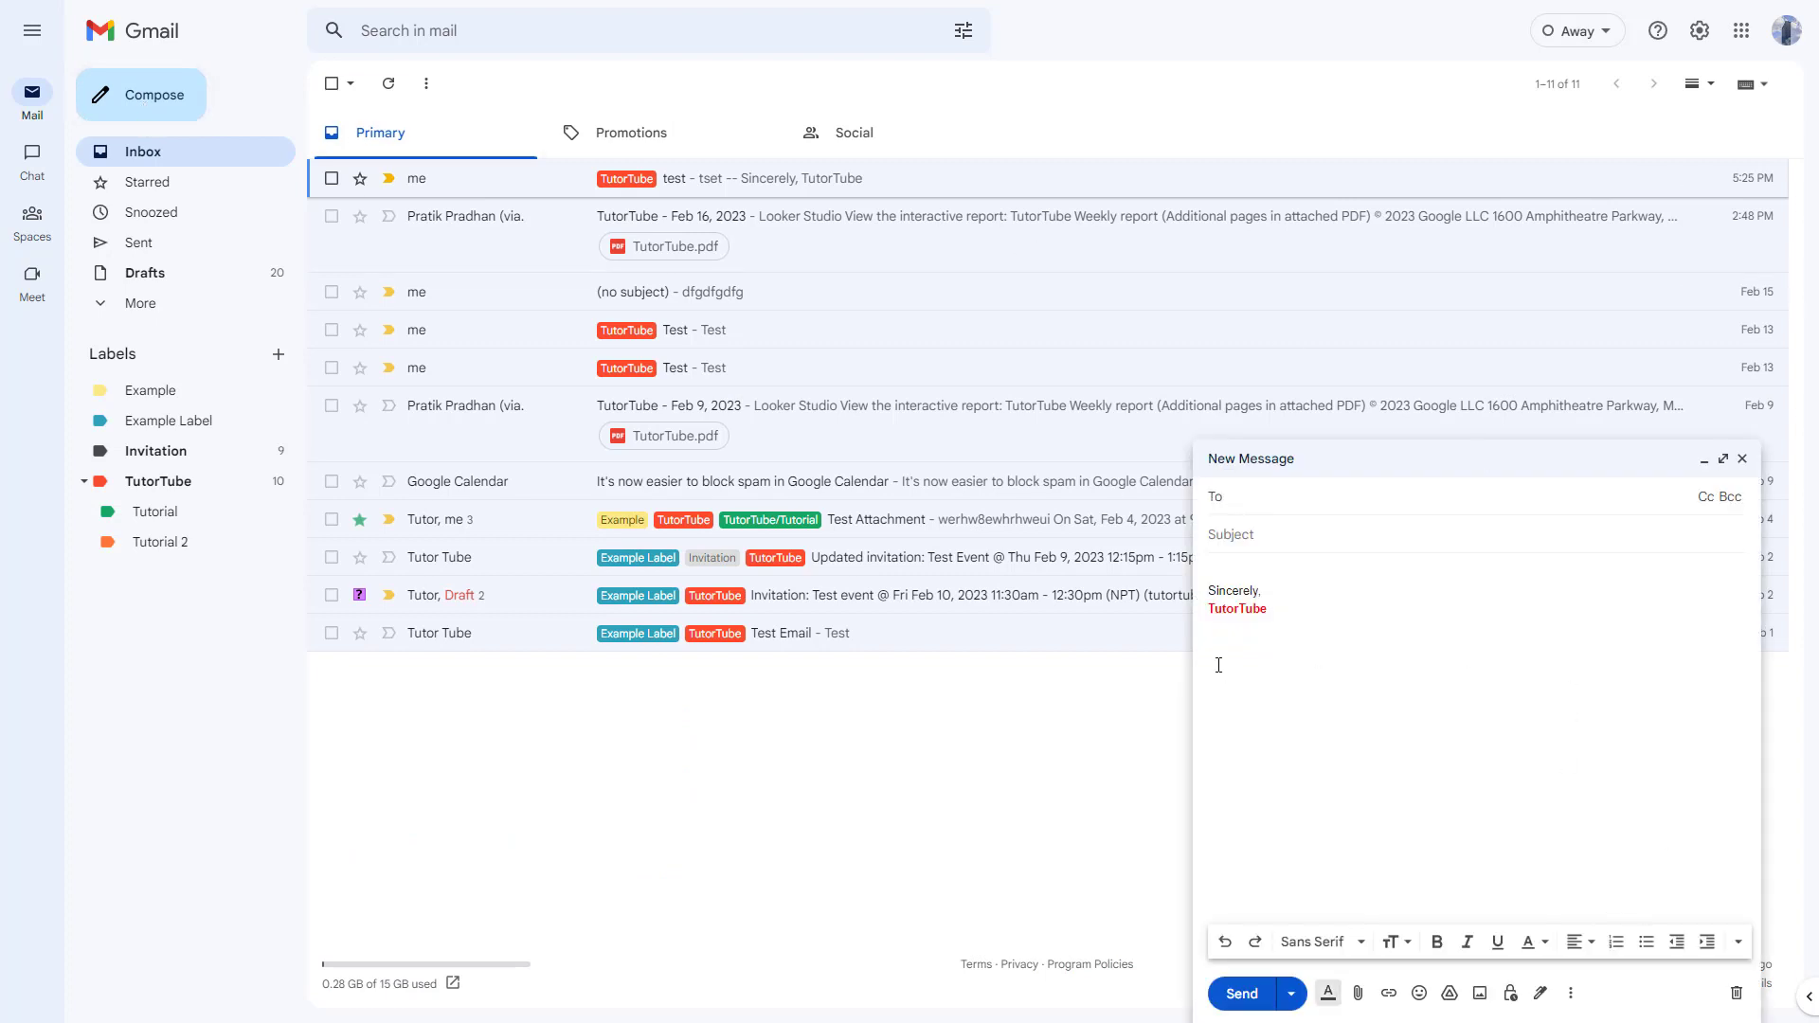
left_click(1222, 574)
left_click(1288, 502)
type("t")
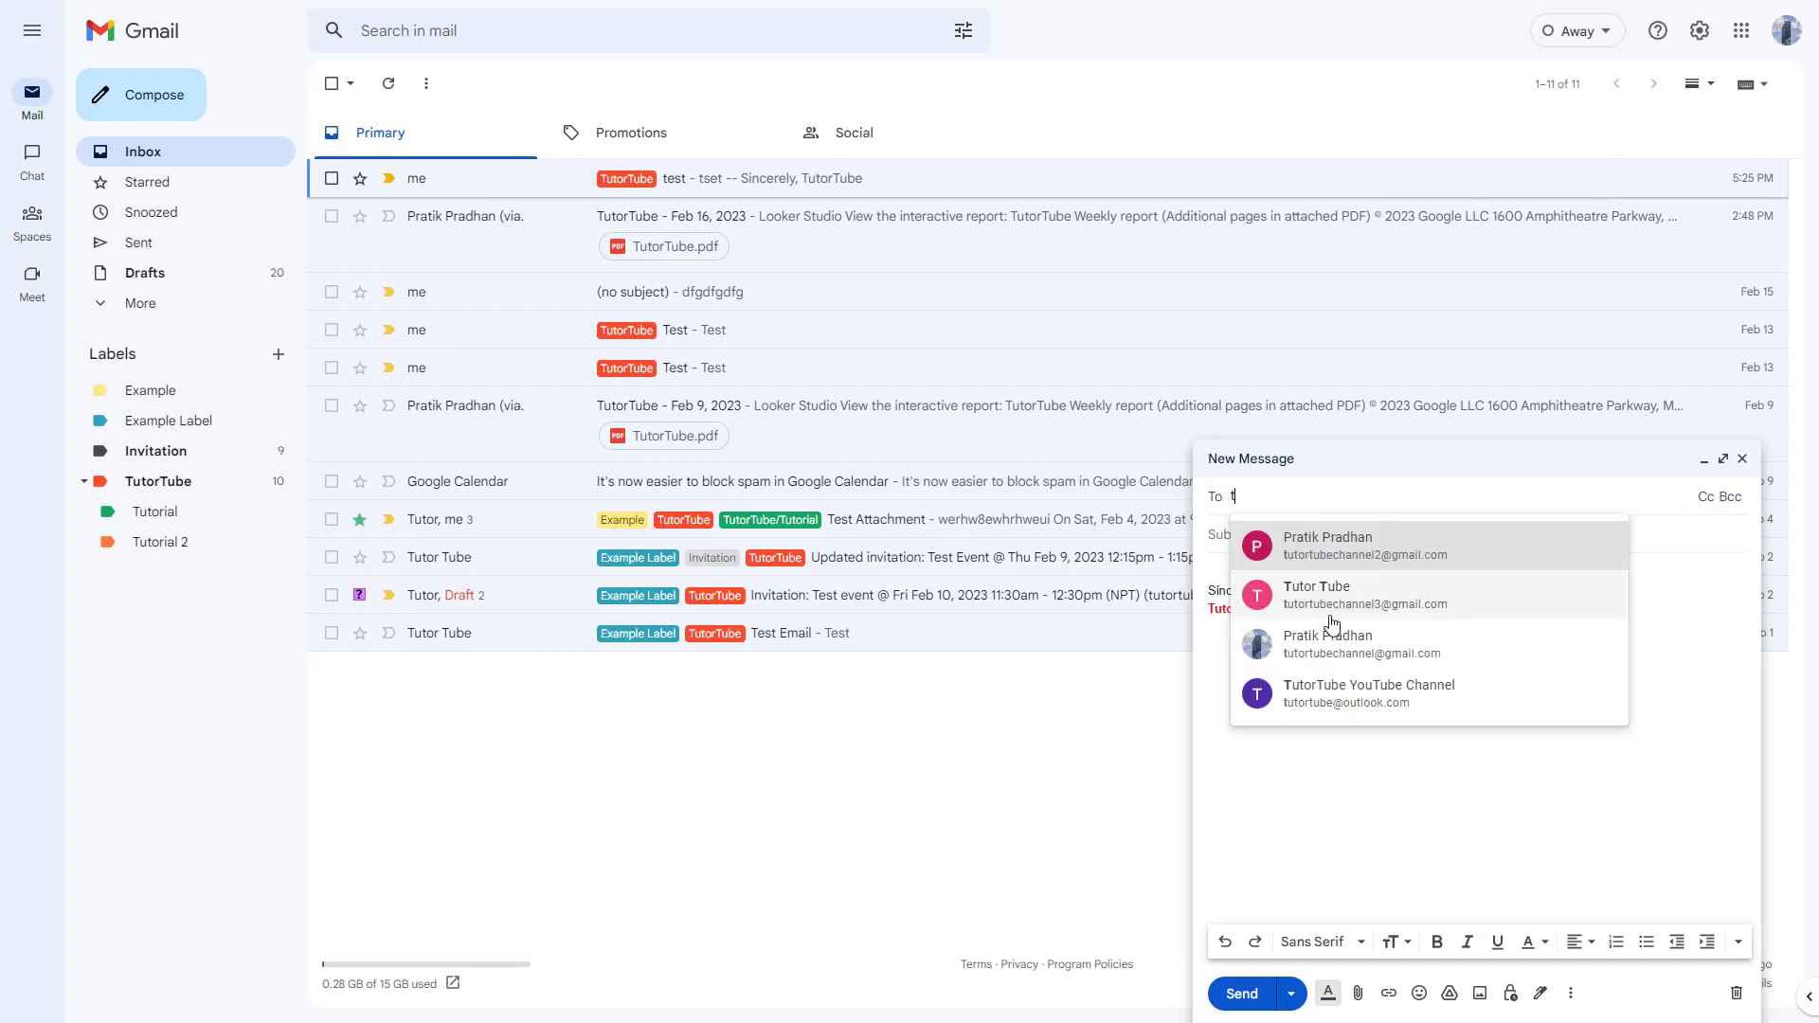
left_click(1297, 552)
left_click(1296, 555)
type("dfg")
left_click(1246, 993)
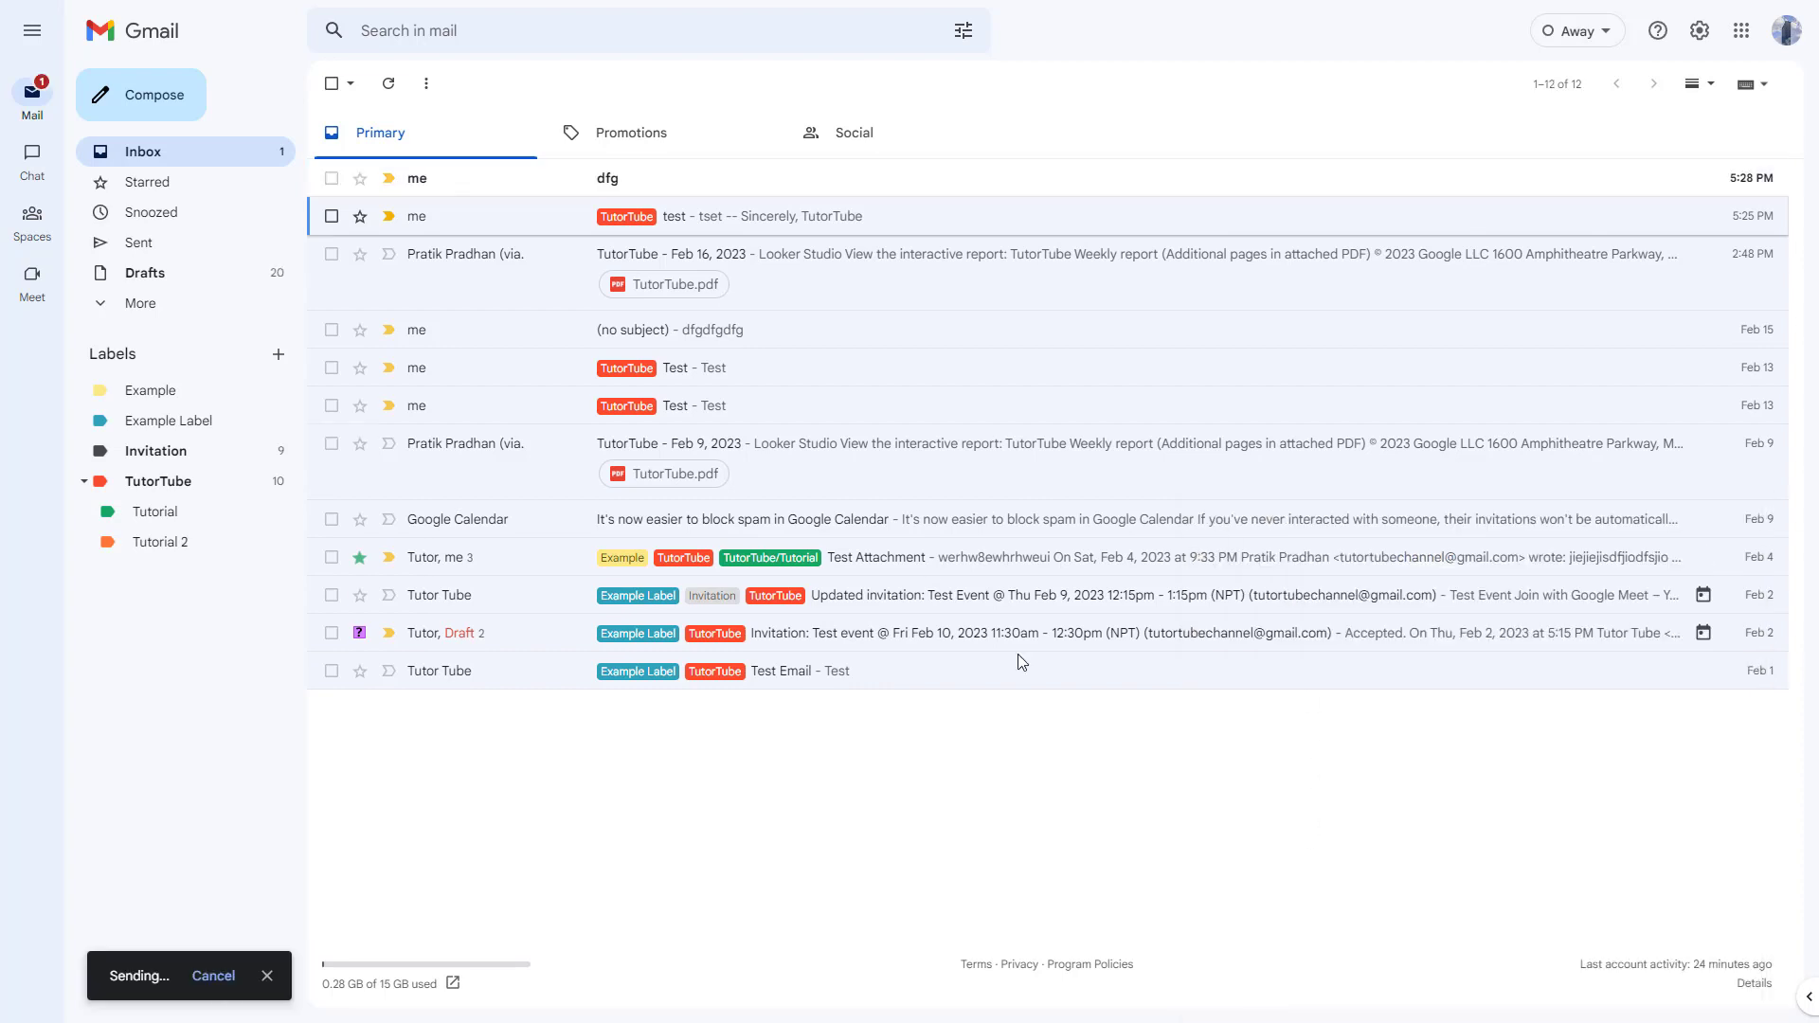
Open the received "dfg" message and examine the area around its signature for the dashes.
left_click(628, 180)
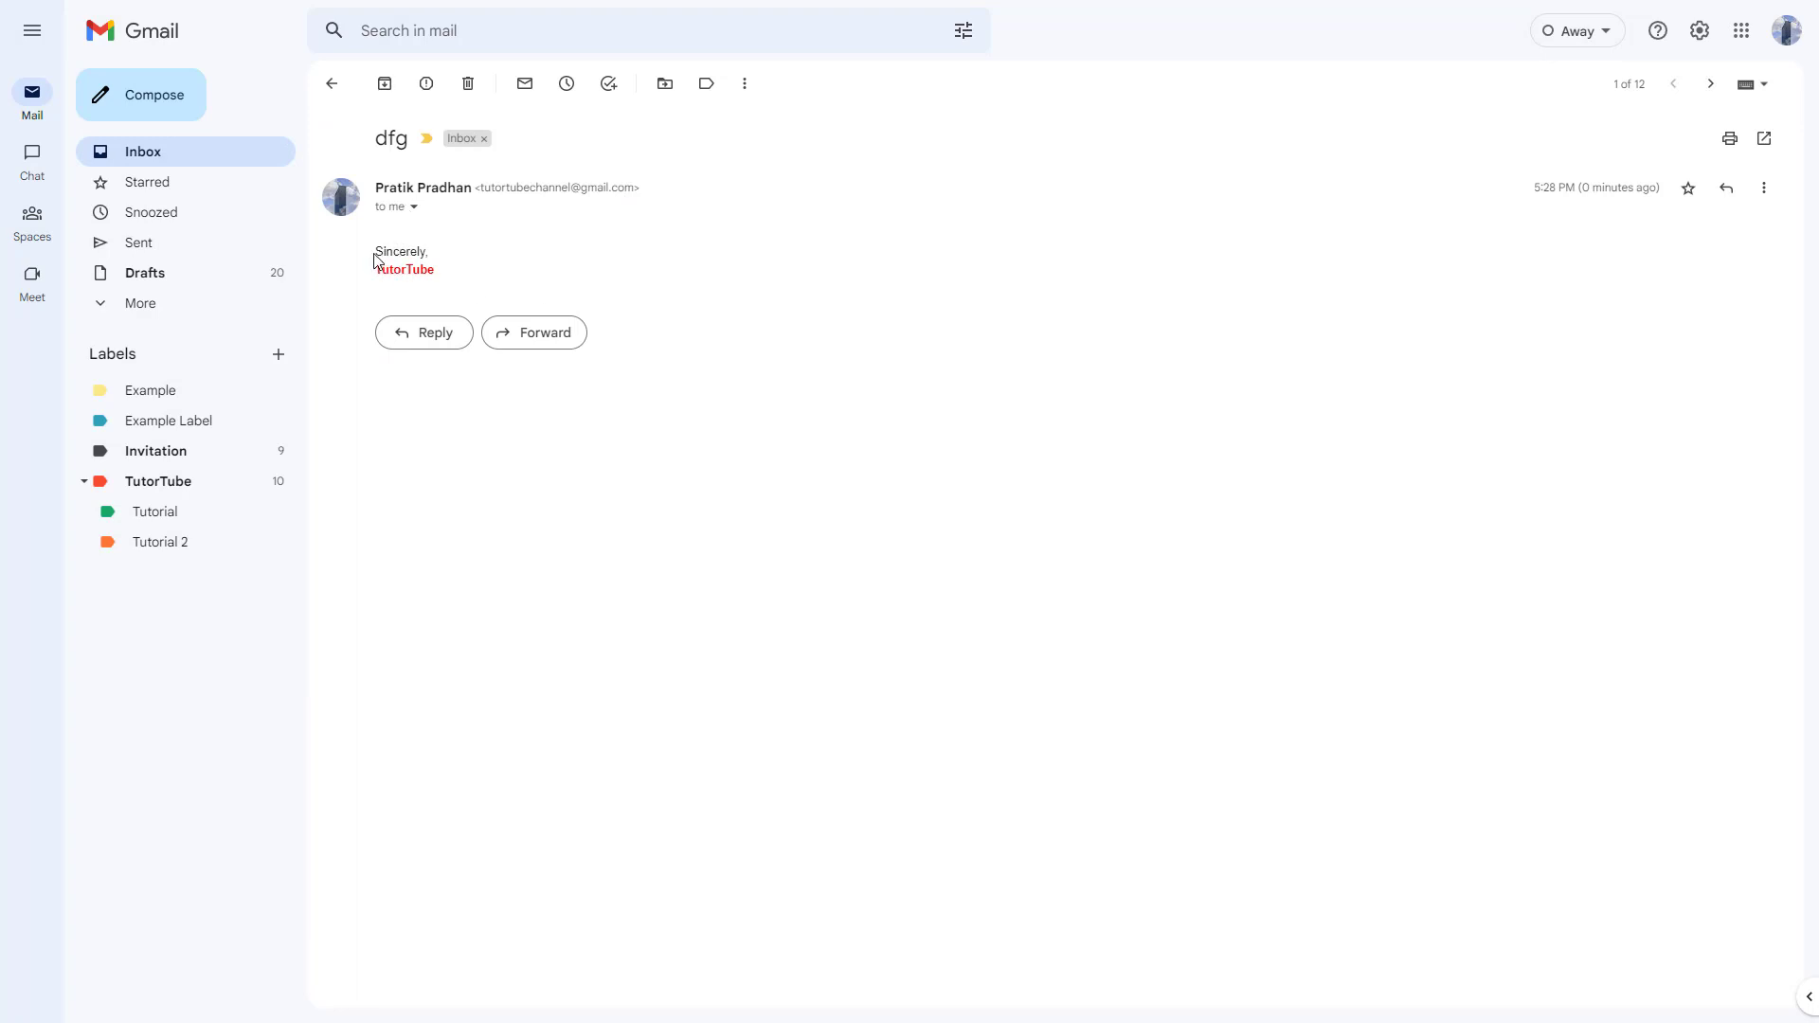
left_click_drag(375, 258, 431, 254)
left_click(420, 358)
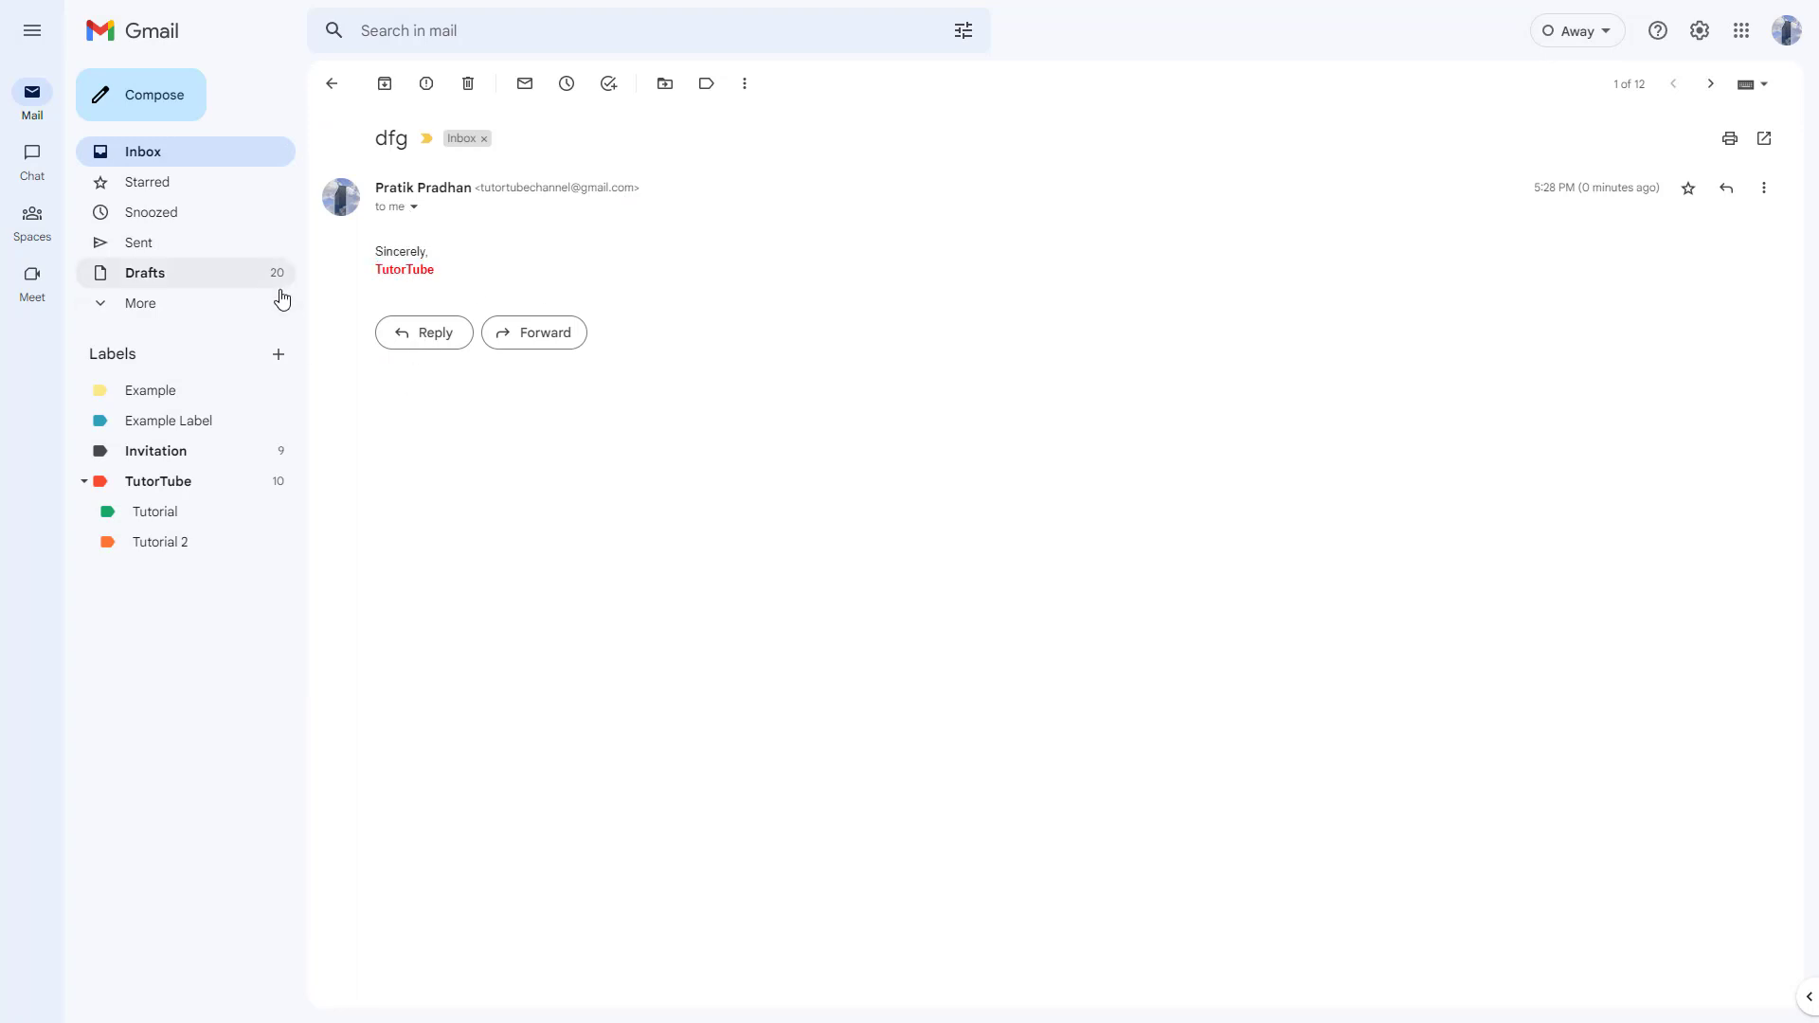
Start a reply to the "dfg" message, expand the quoted text to check for a signature, and return to the inbox.
left_click(417, 337)
left_click(399, 464)
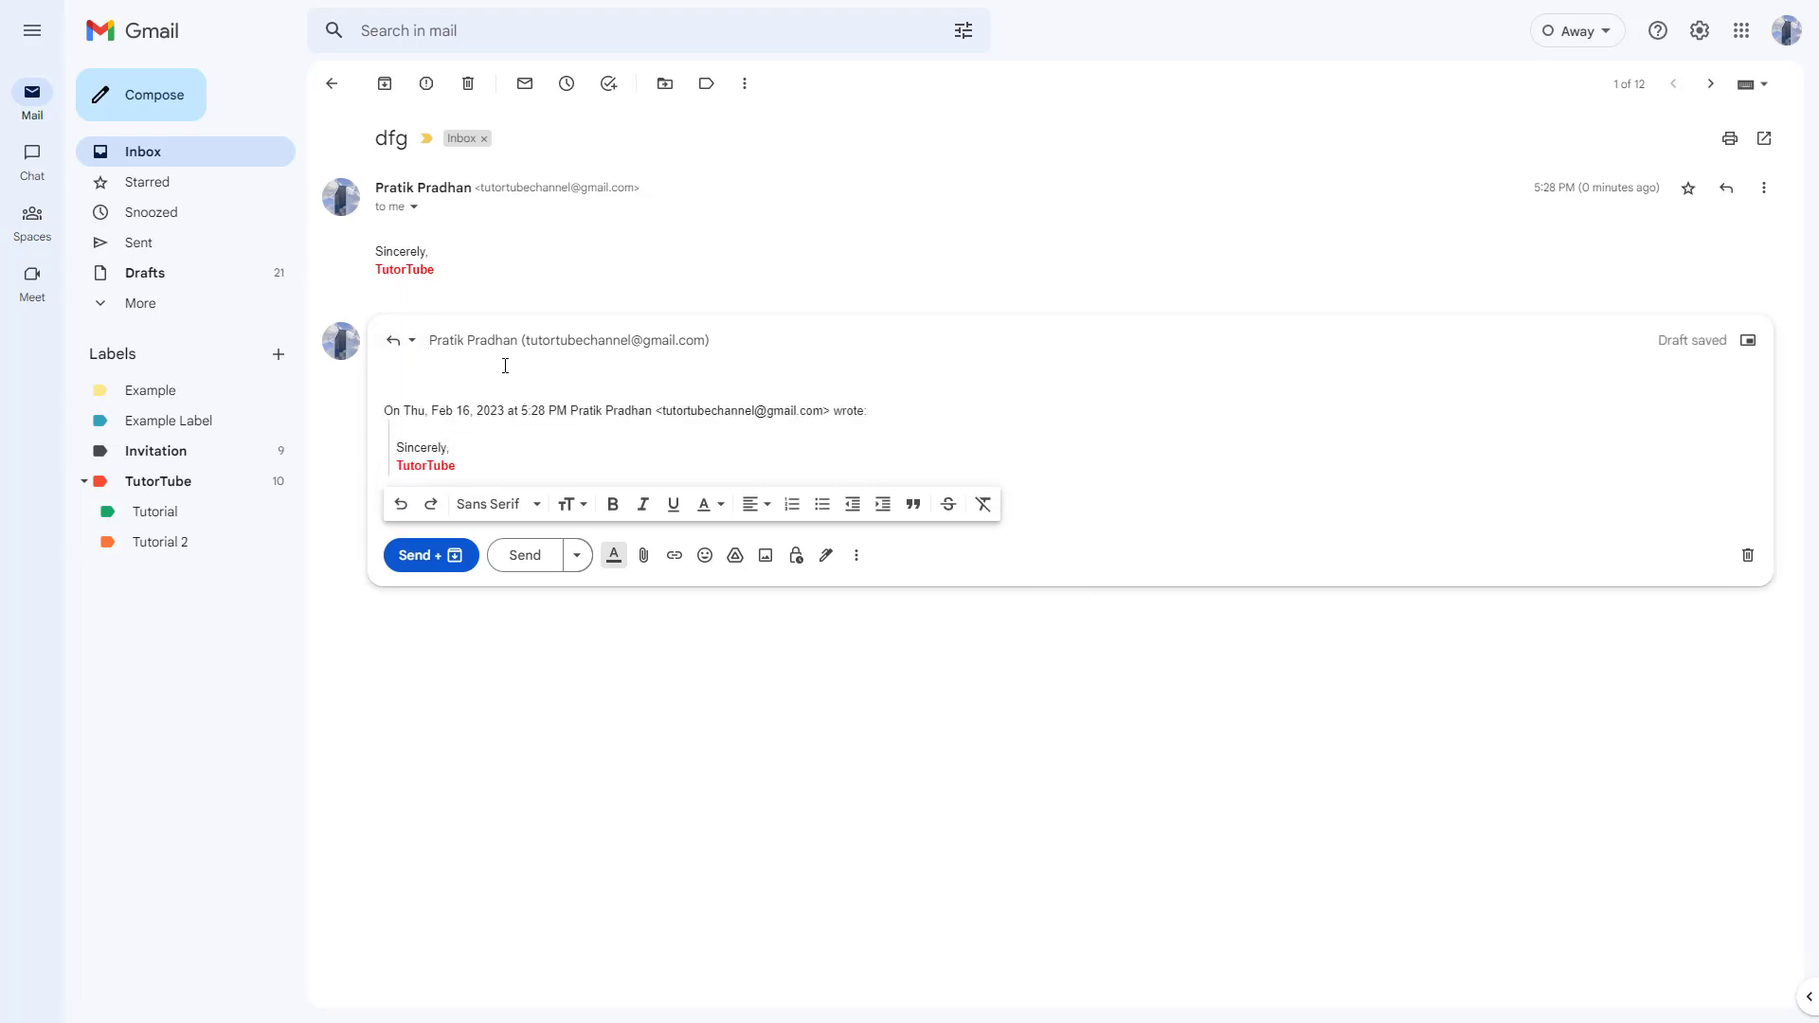
left_click(172, 153)
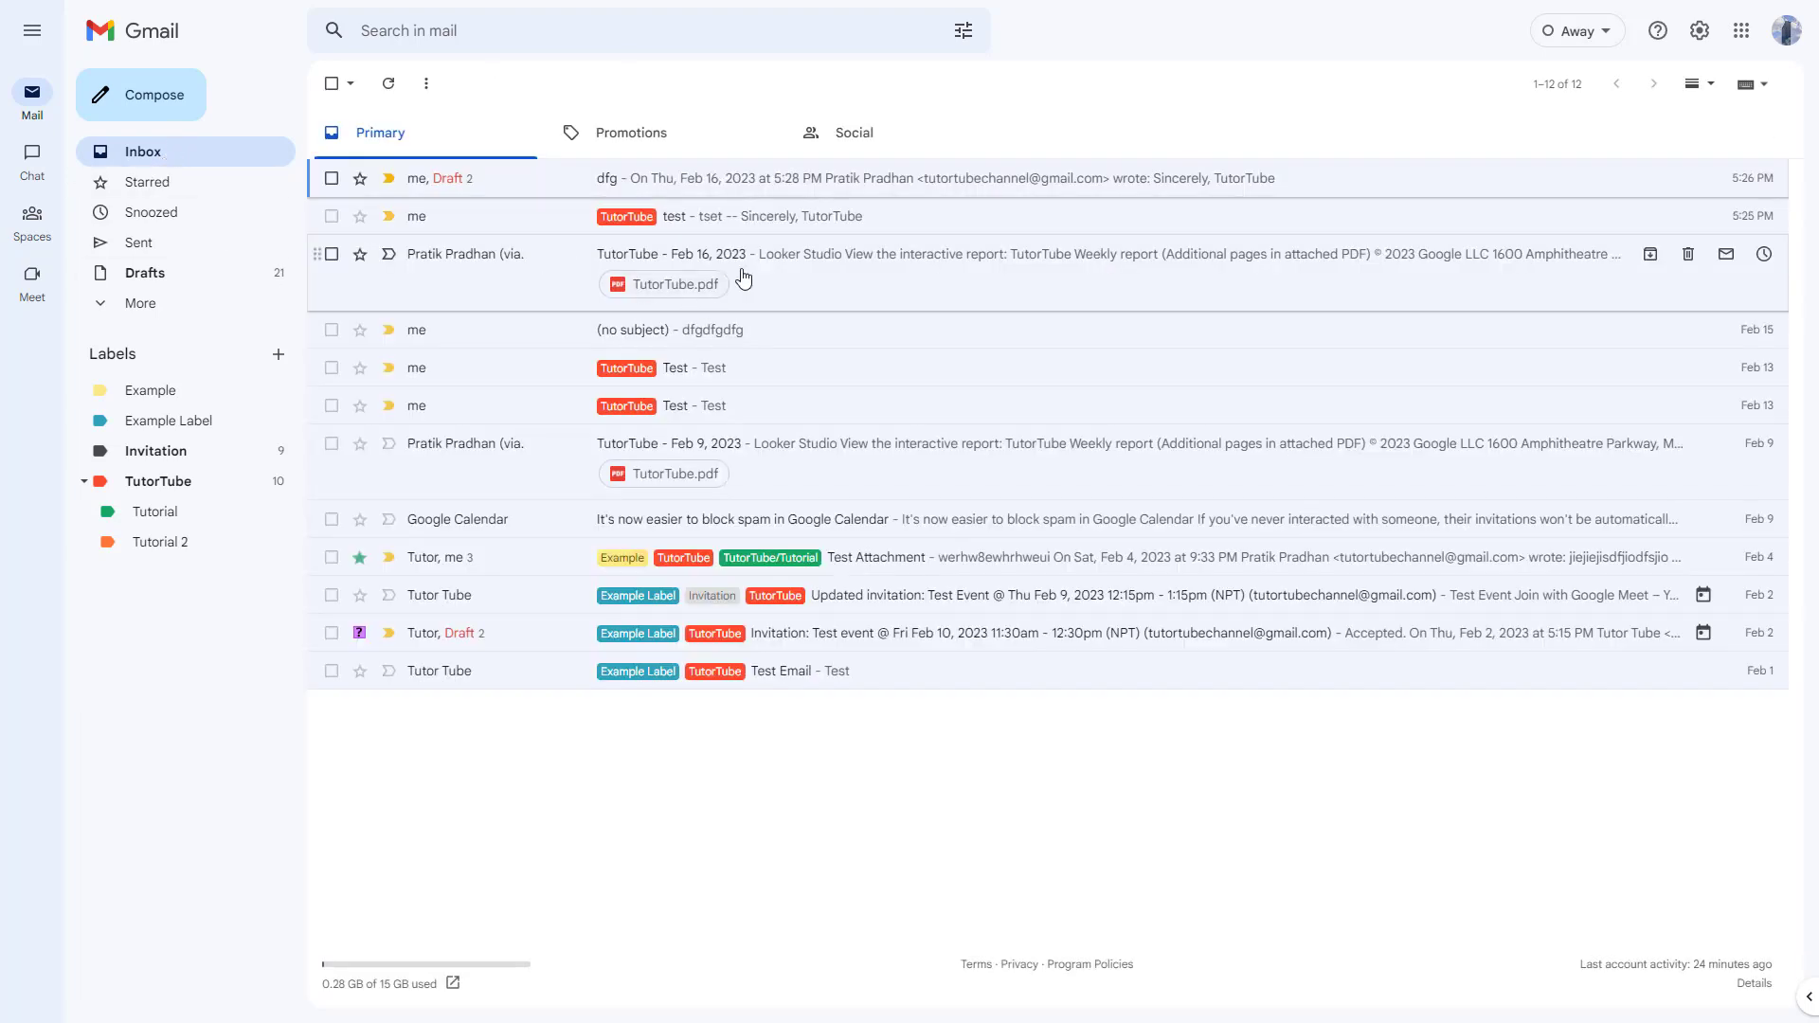
Reopen the "dfg" message, start forwarding it to check the draft for a signature, and return to the inbox.
left_click(784, 181)
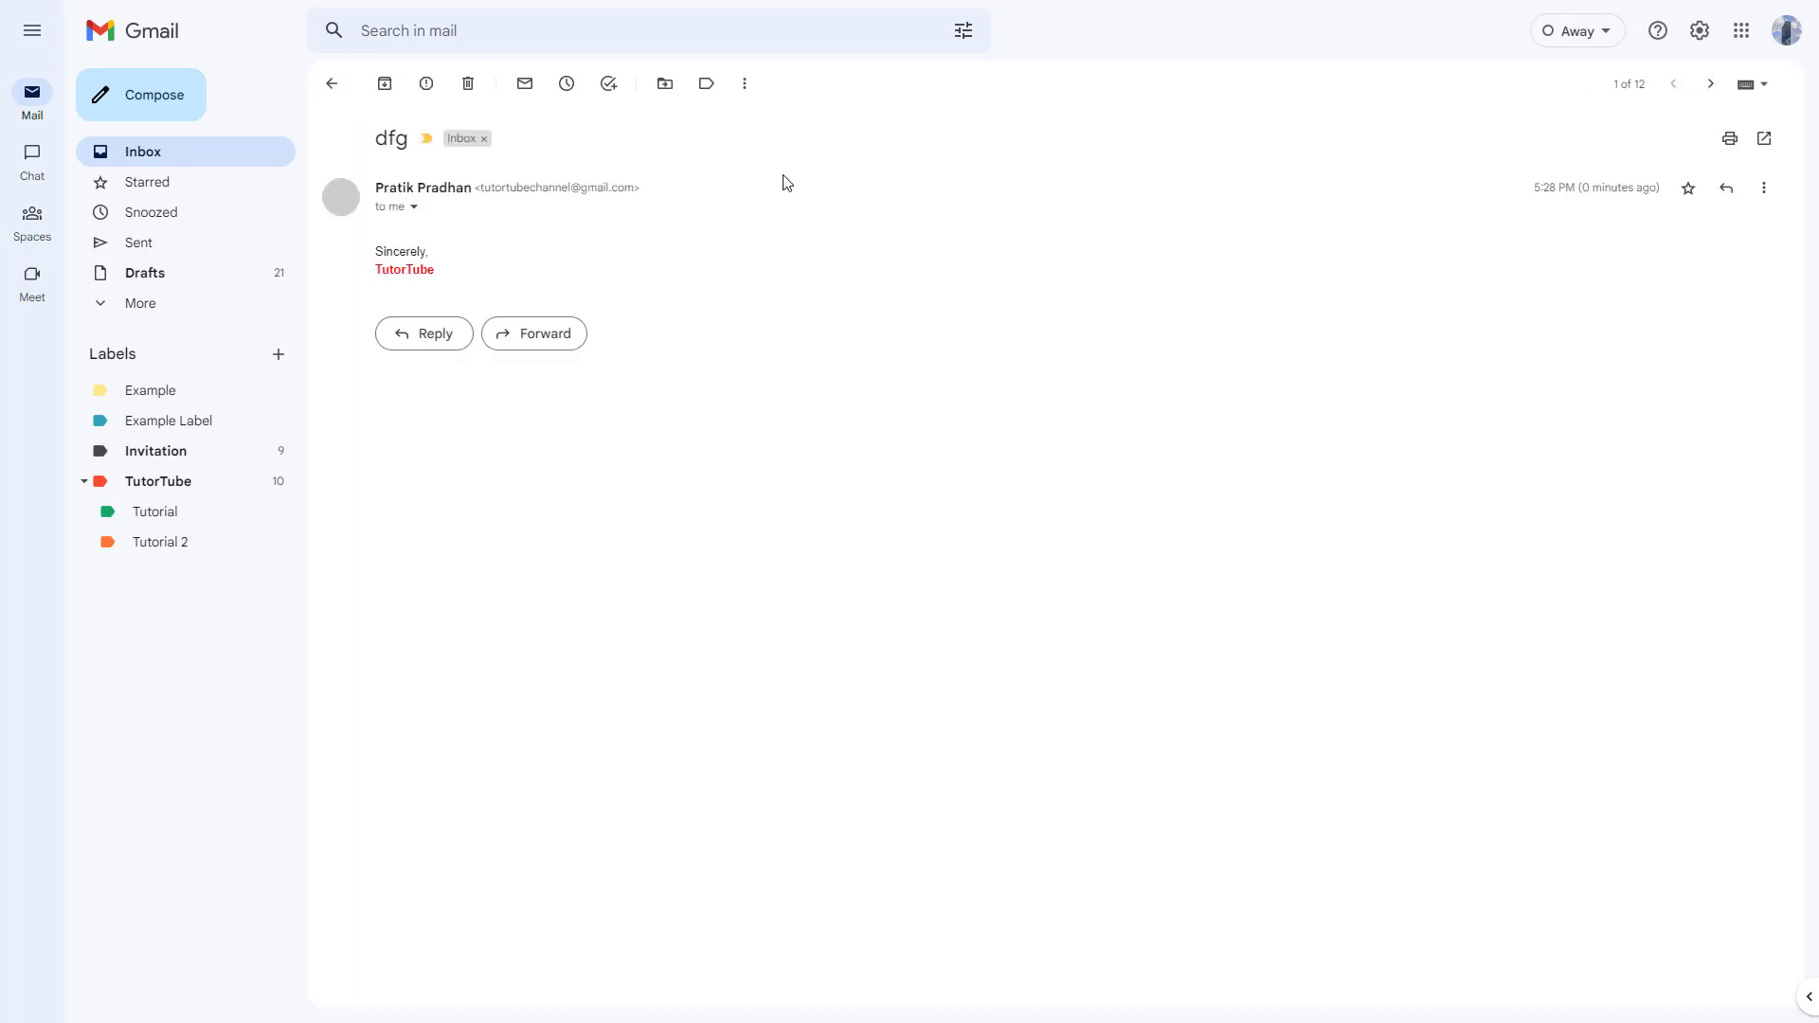
left_click(1766, 188)
left_click(1668, 249)
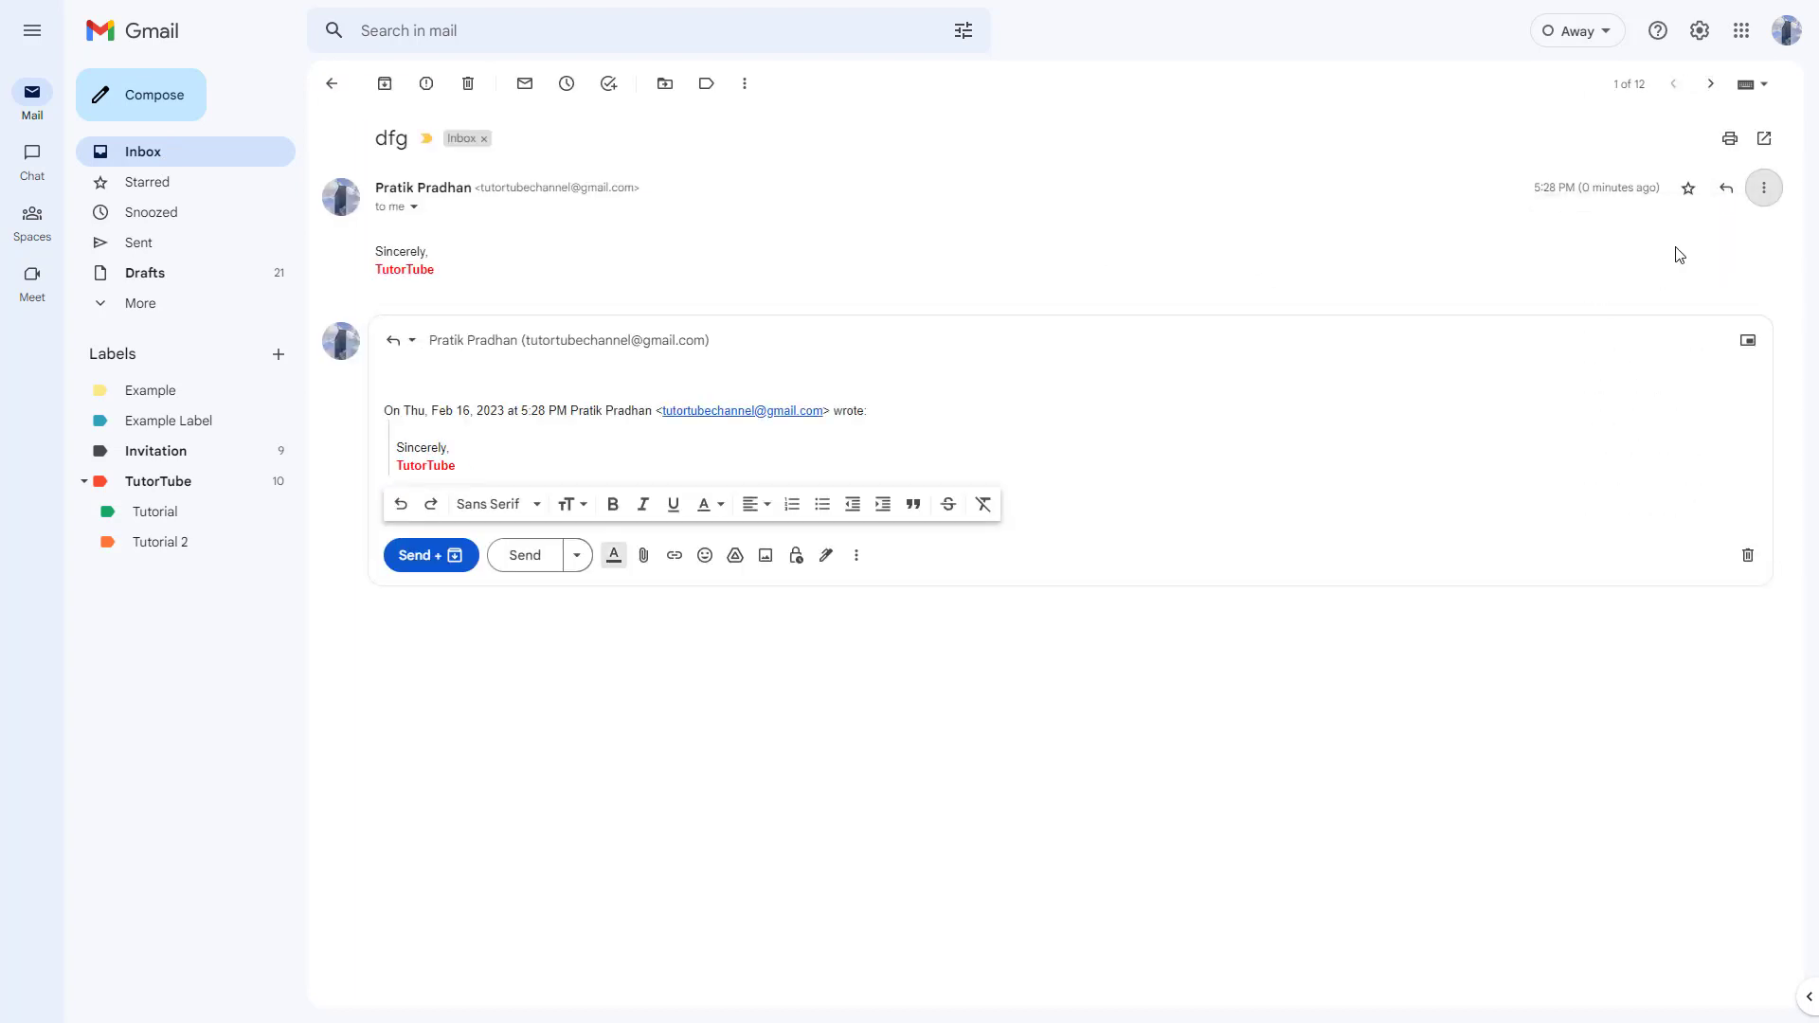
left_click(451, 447)
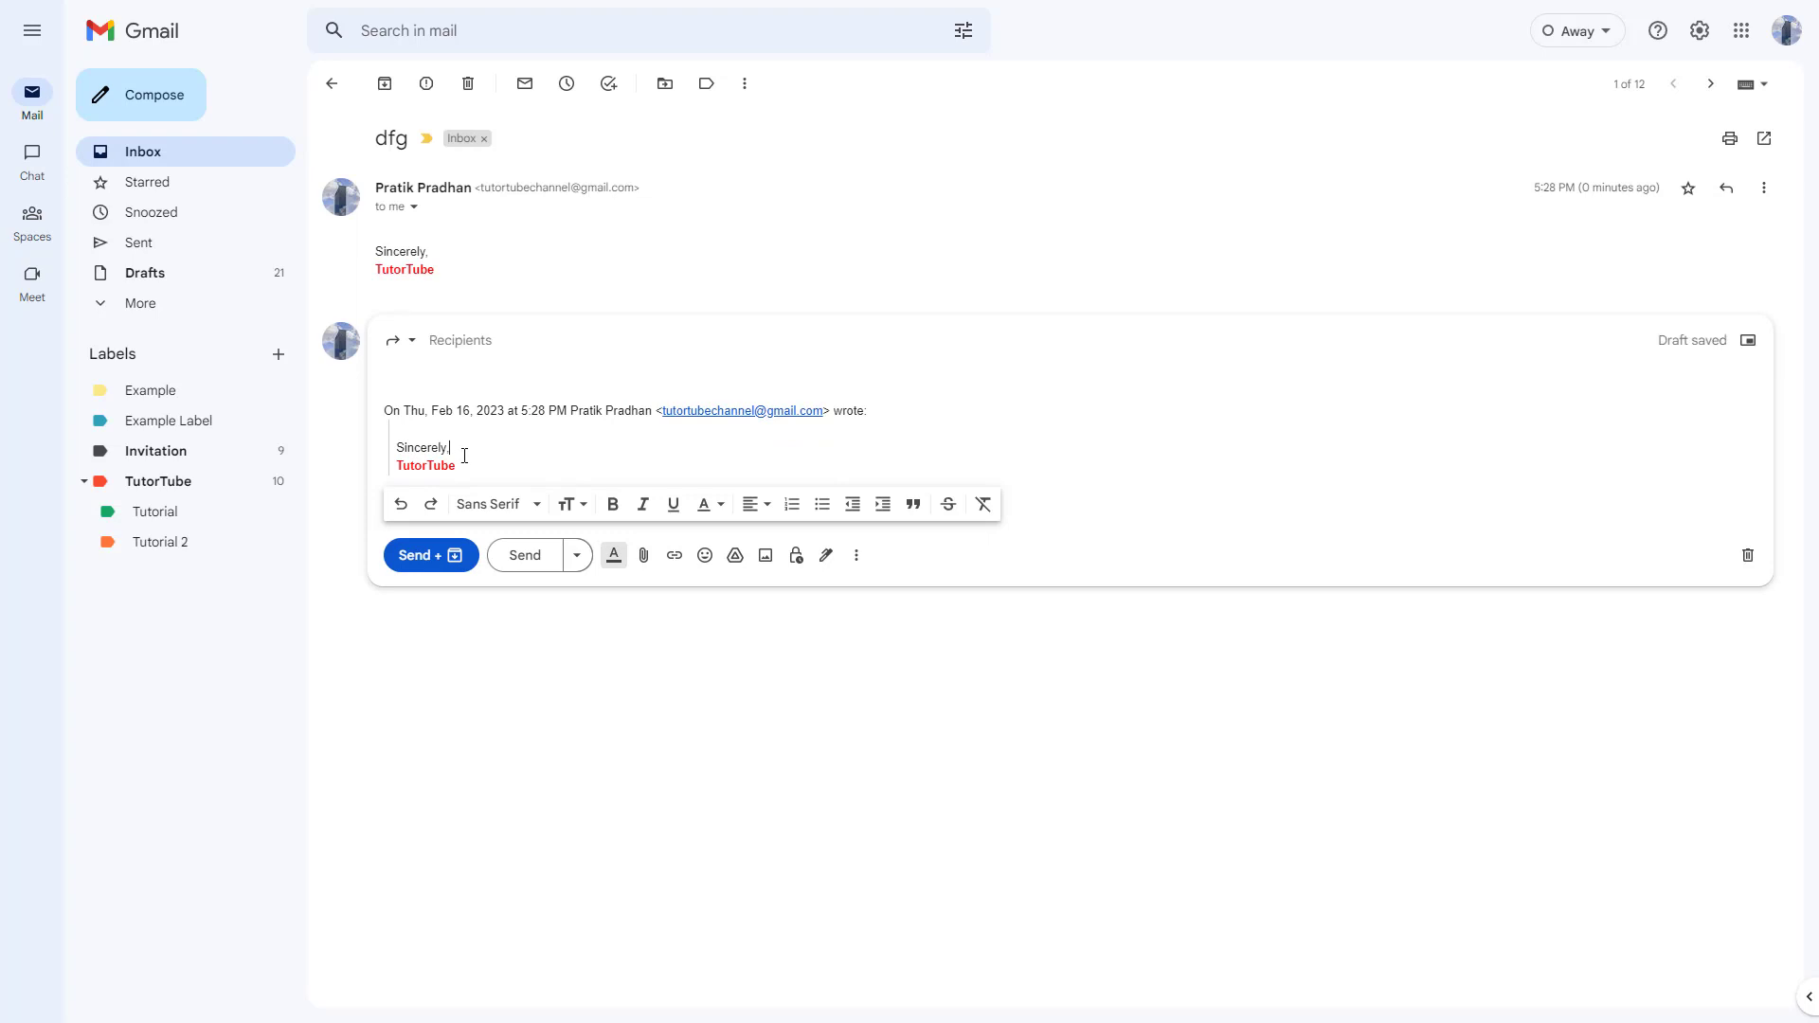
left_click(188, 152)
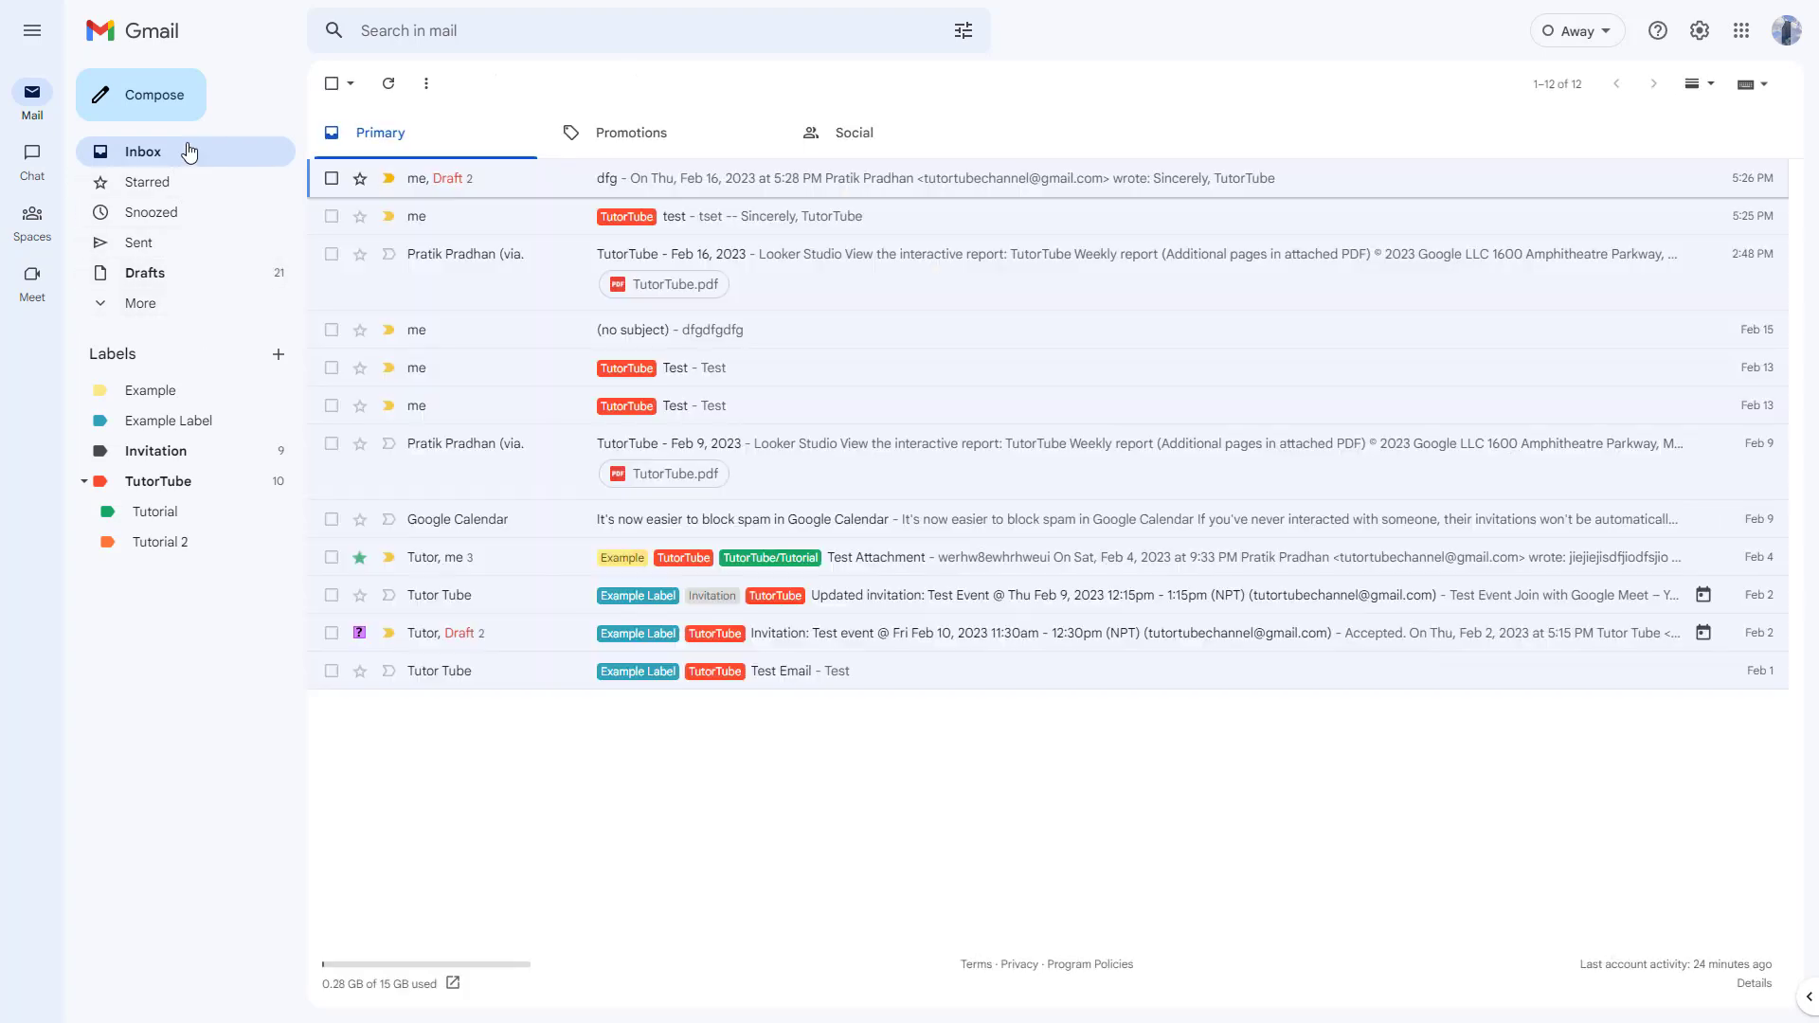
Reply to the "Test" message from Feb 13 with the text "dfgdfg", sending it and archiving the conversation.
left_click(725, 376)
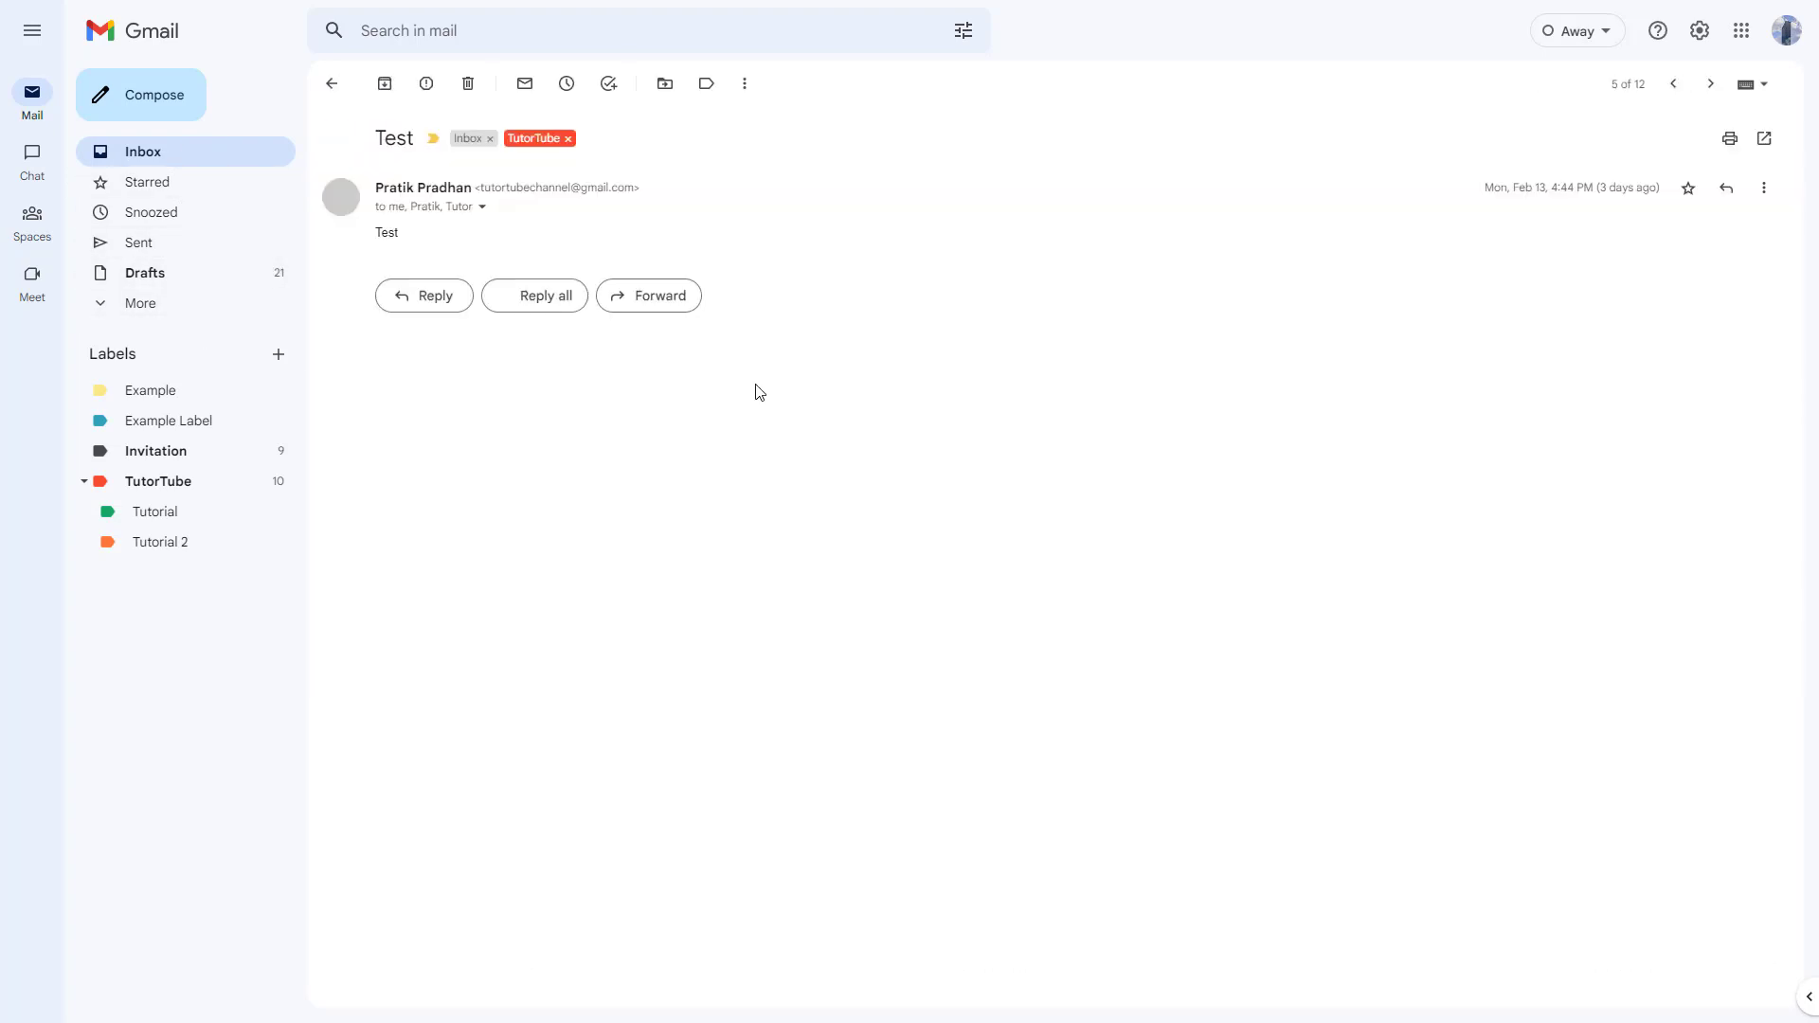
left_click(443, 301)
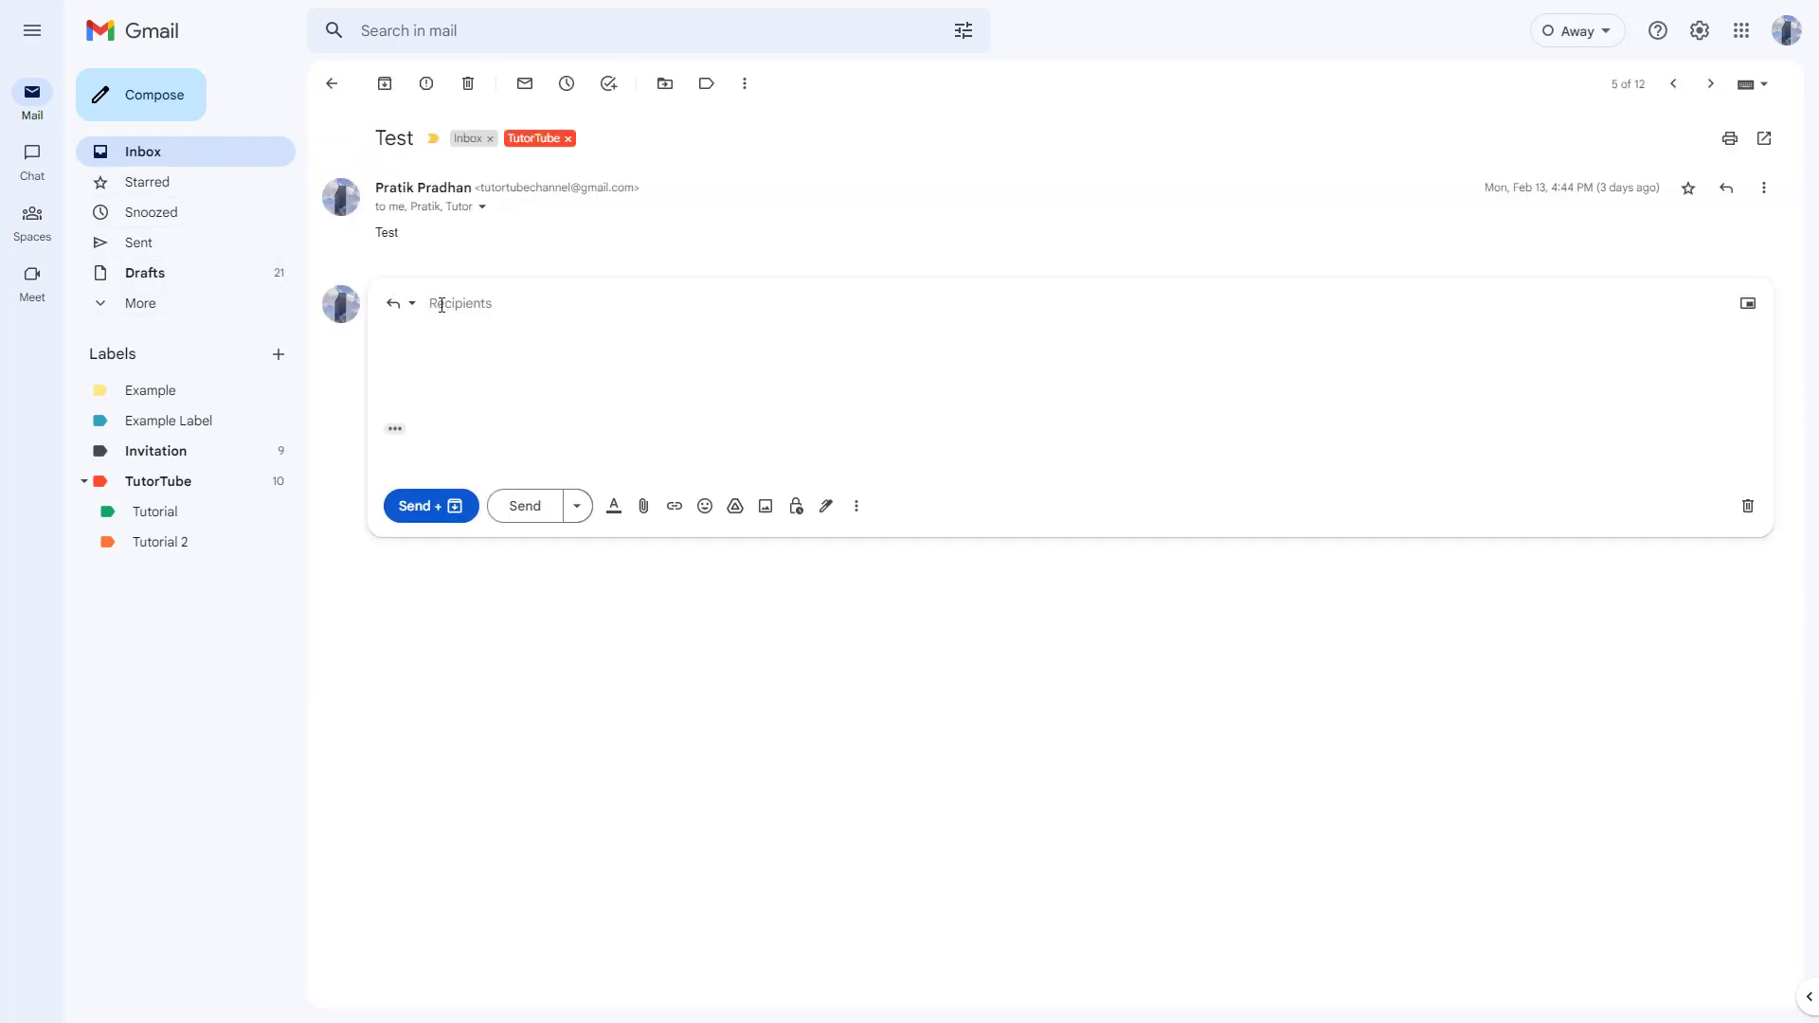
left_click(395, 424)
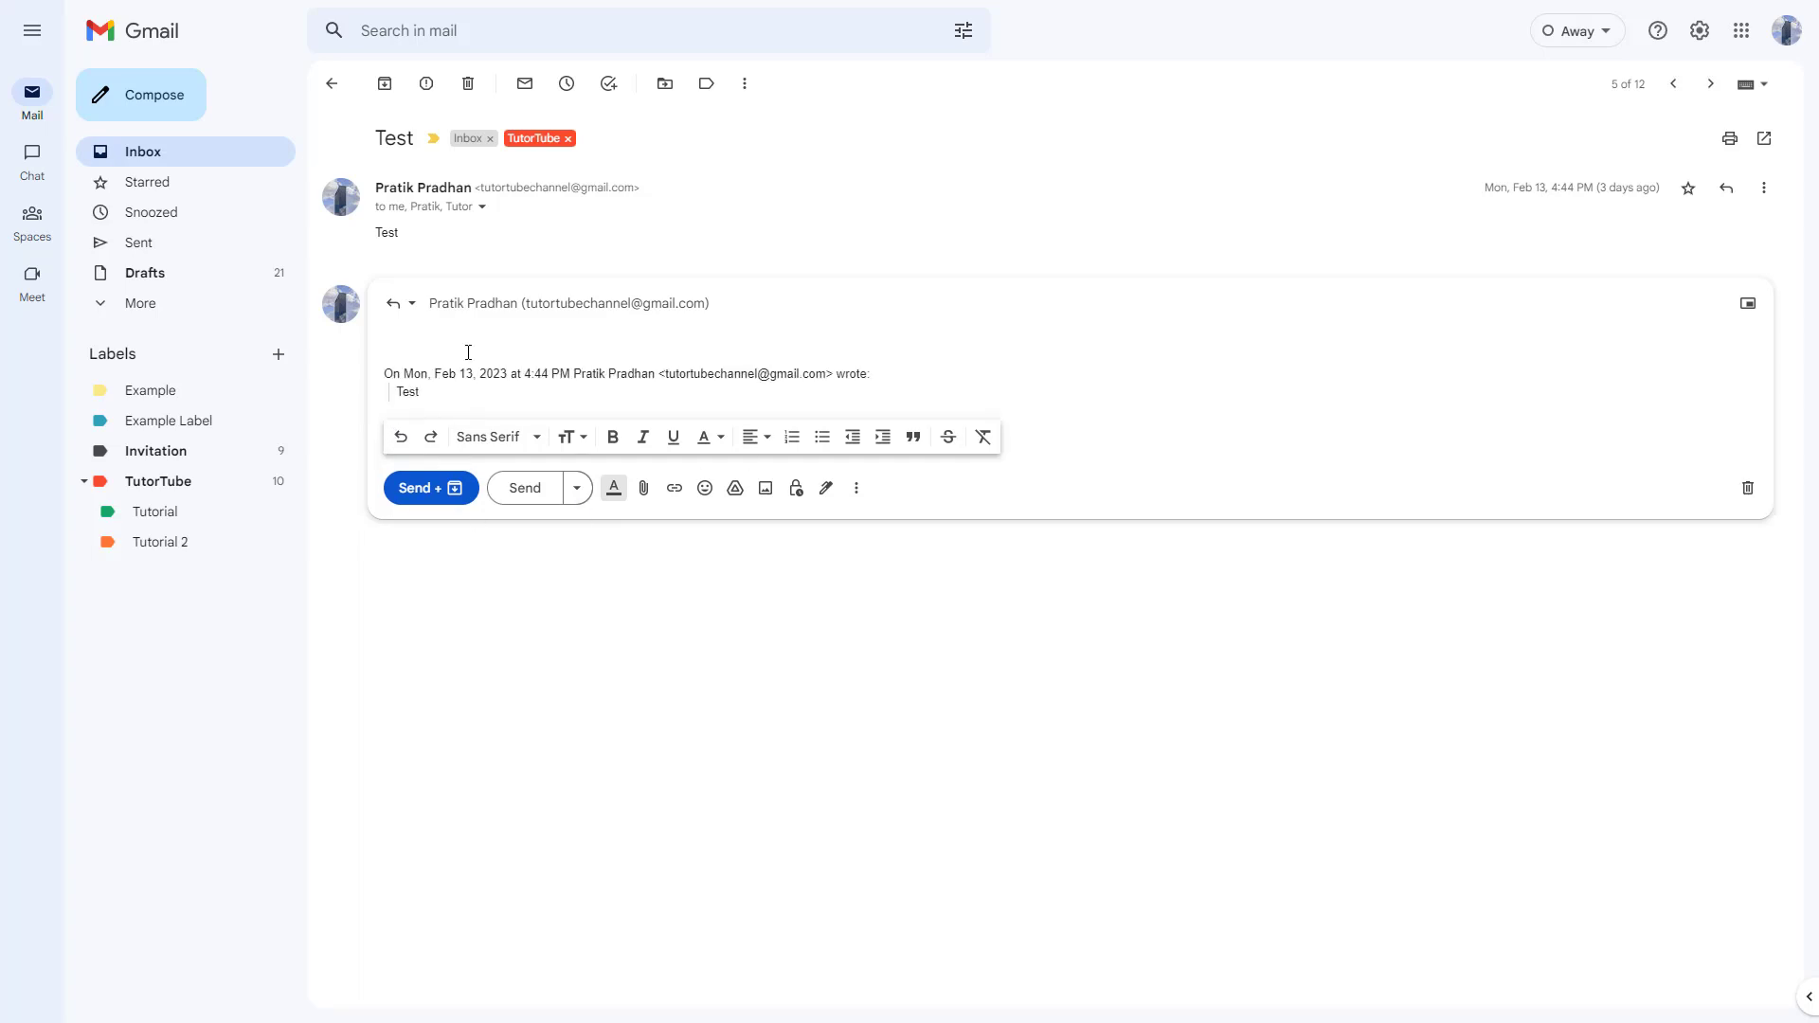
type("dfgfg")
left_click(426, 488)
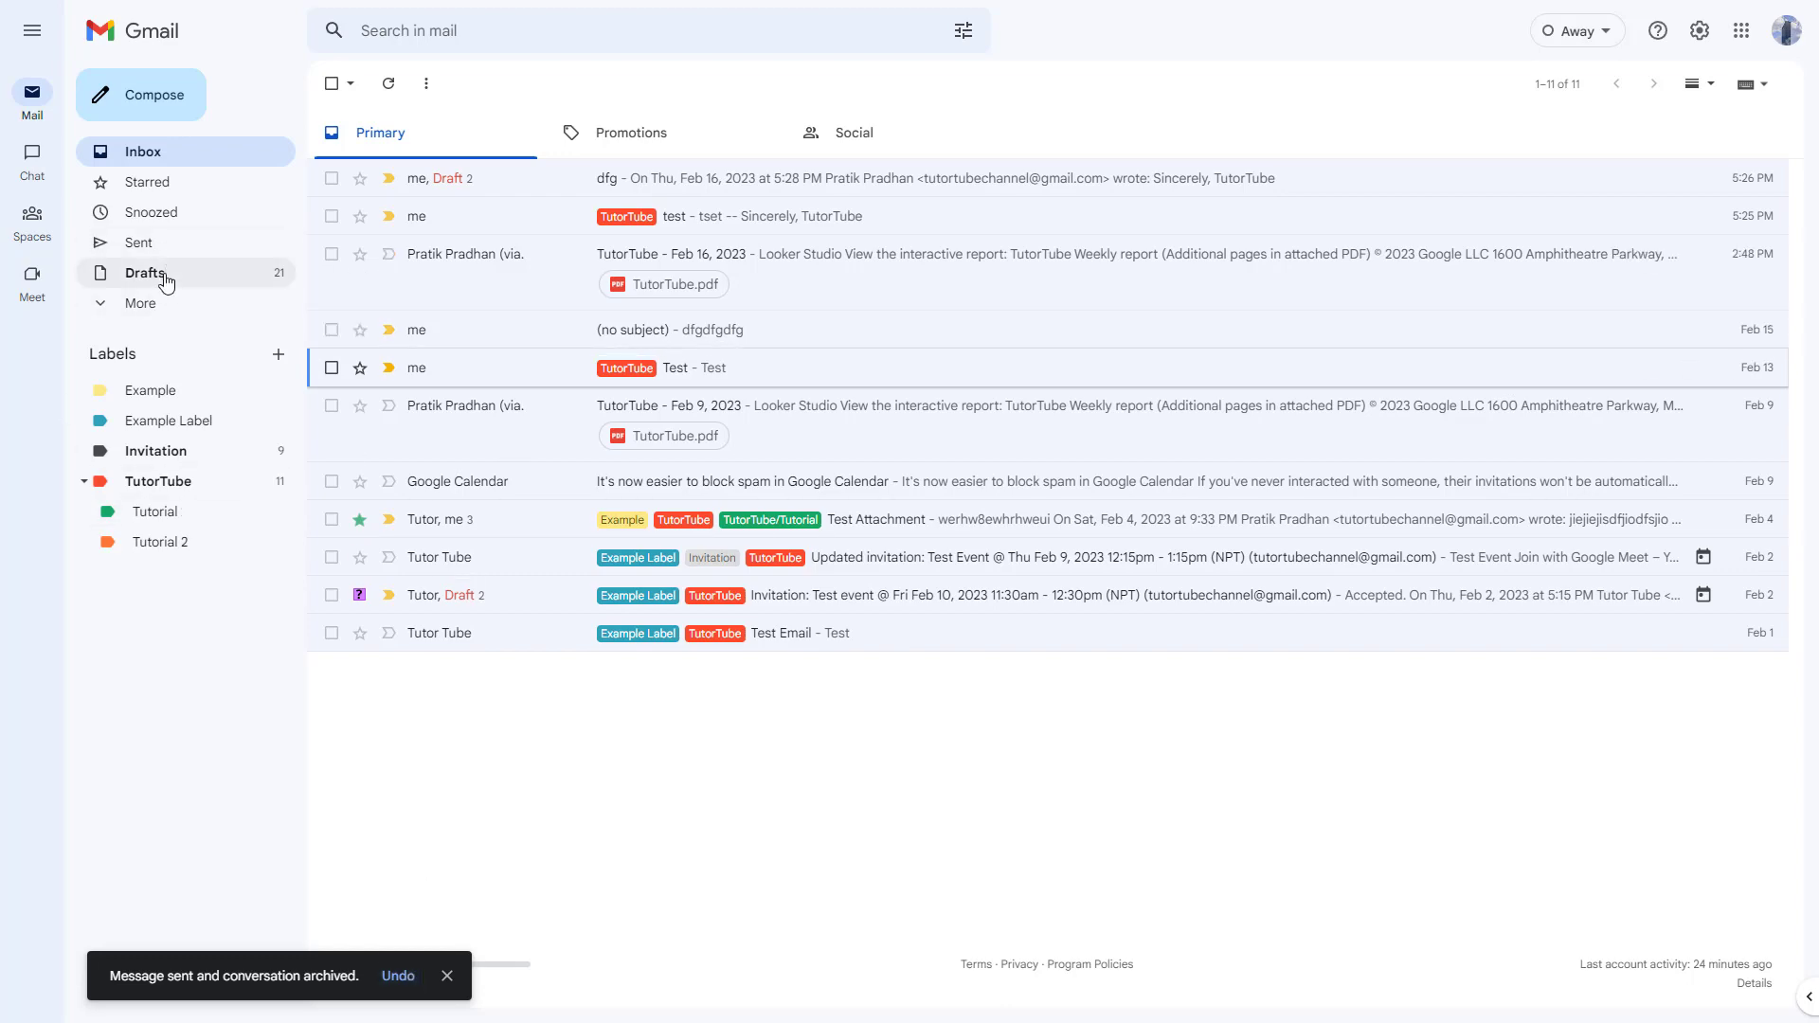
Open the sent "Test" reply from the sent mail and check it for a signature.
left_click(104, 305)
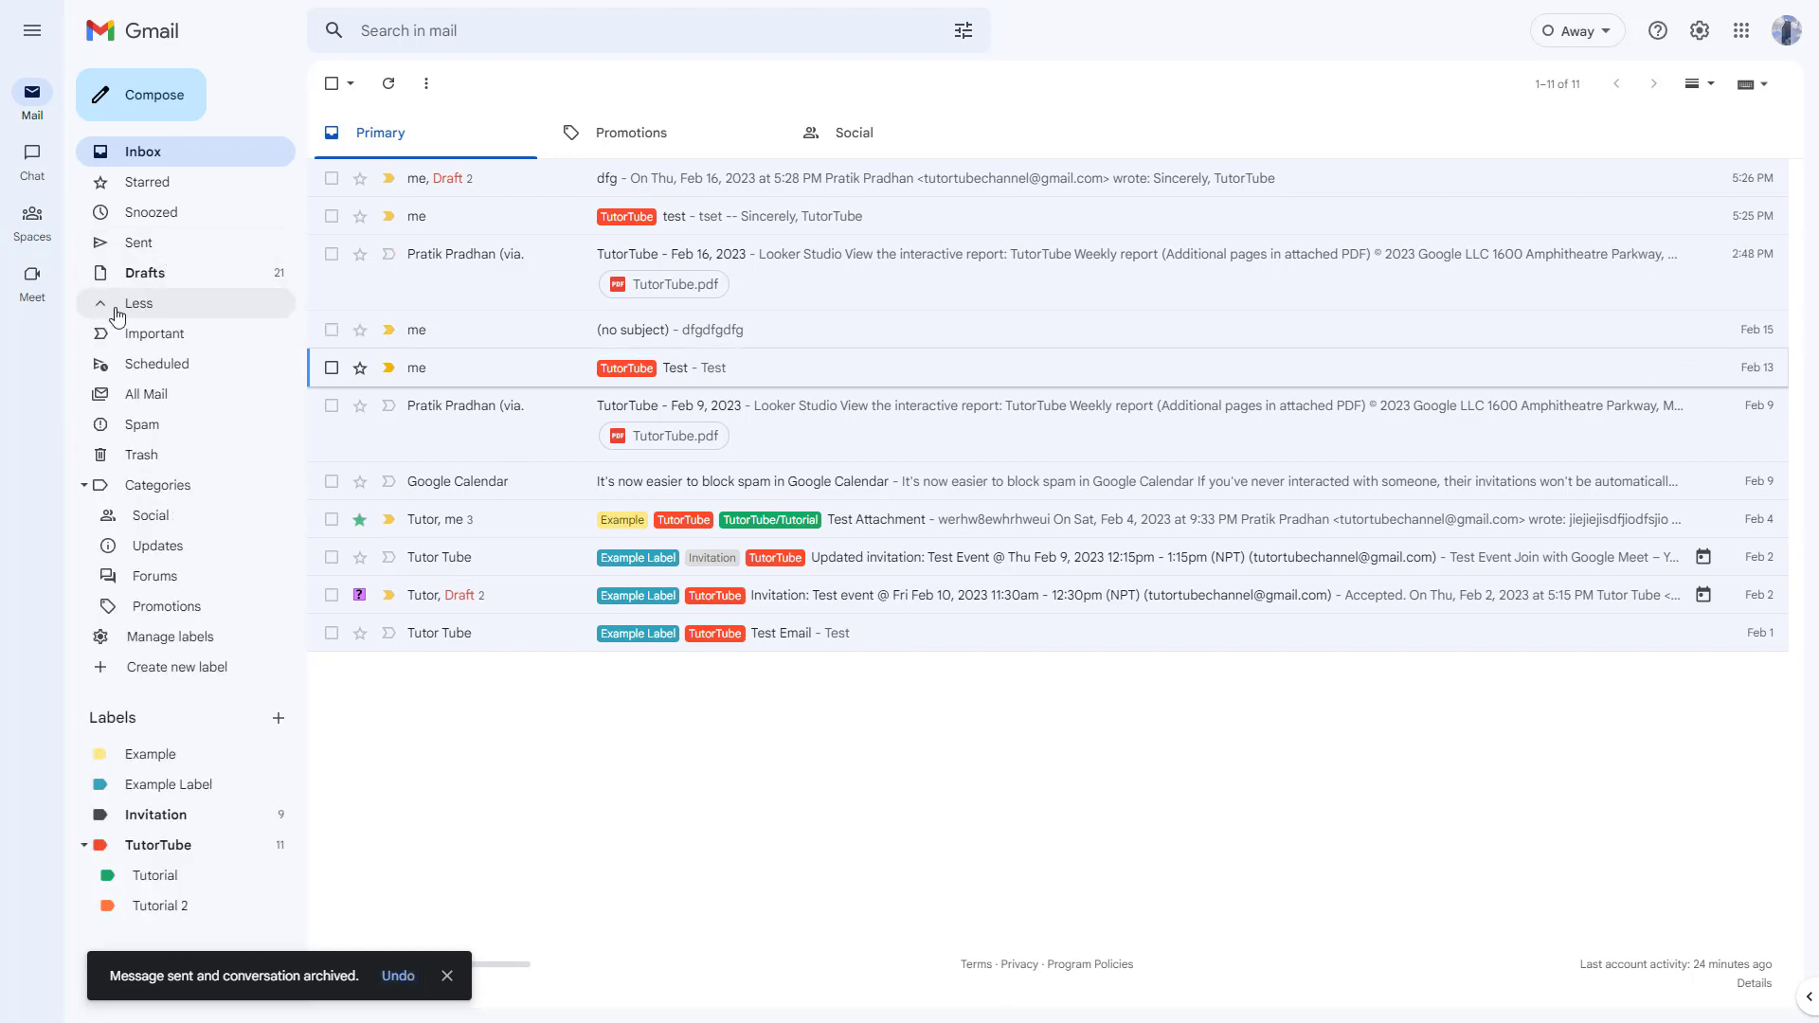
left_click(180, 244)
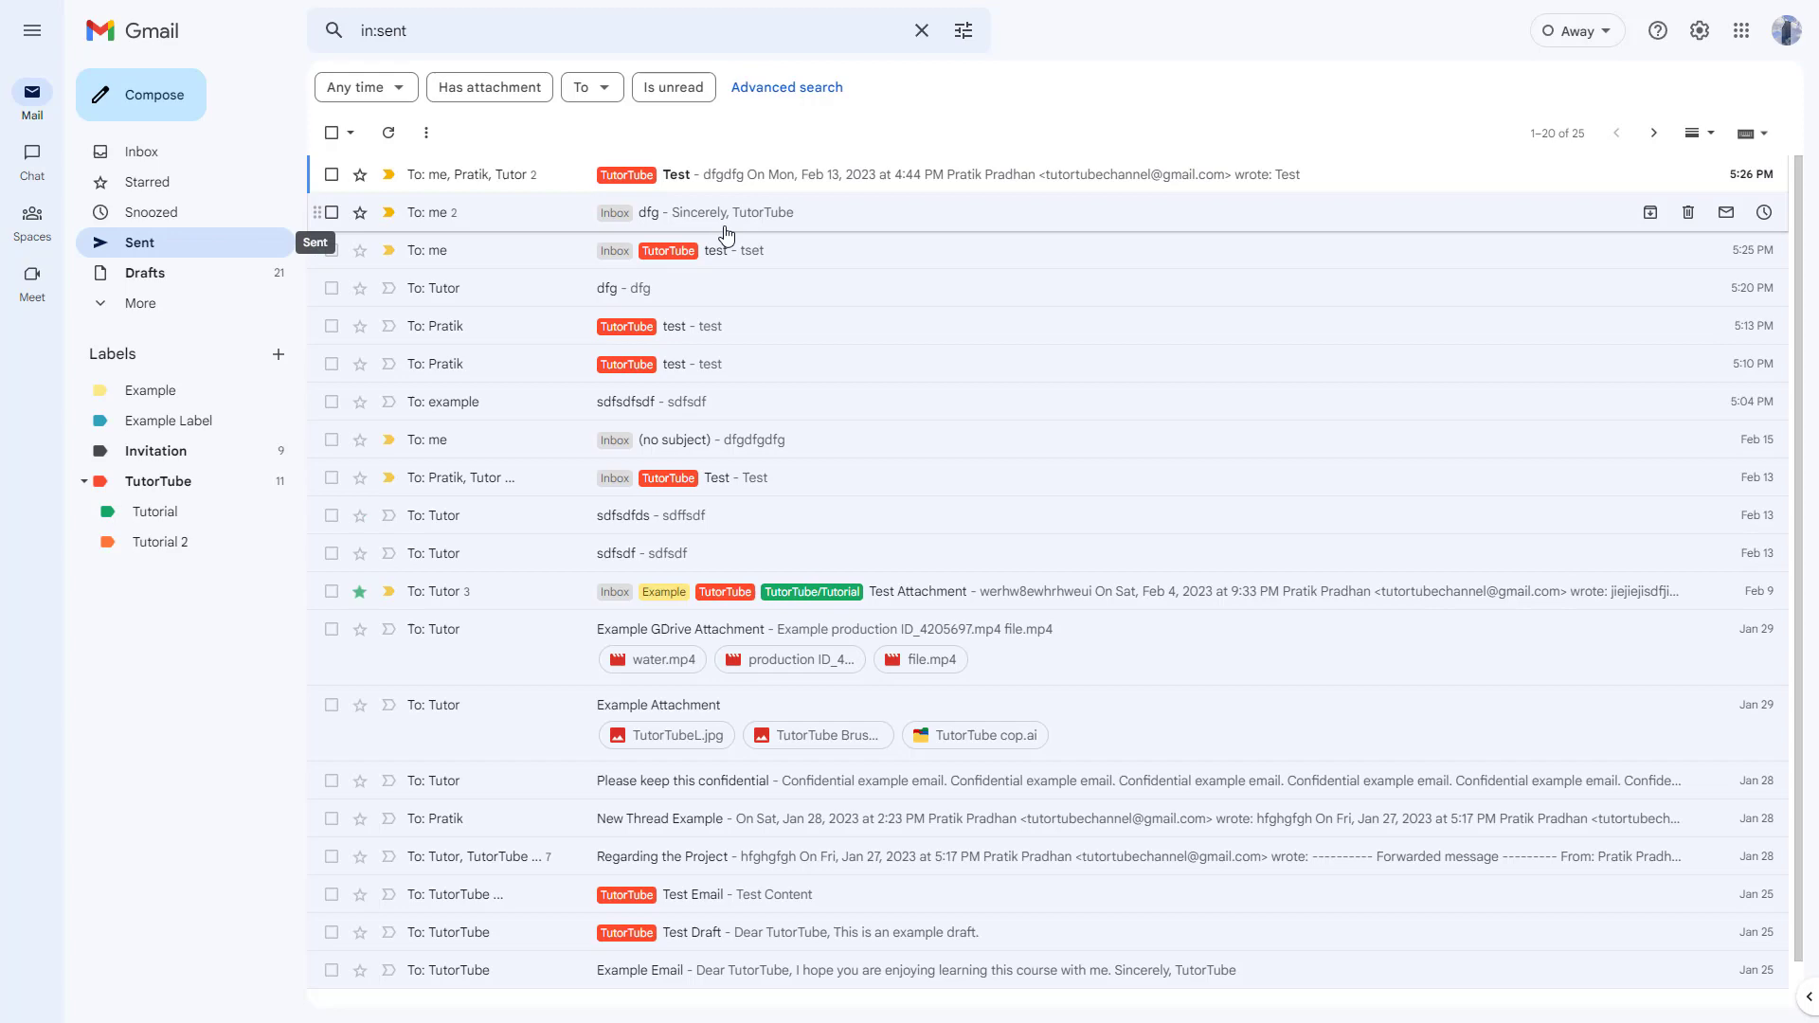
left_click(531, 176)
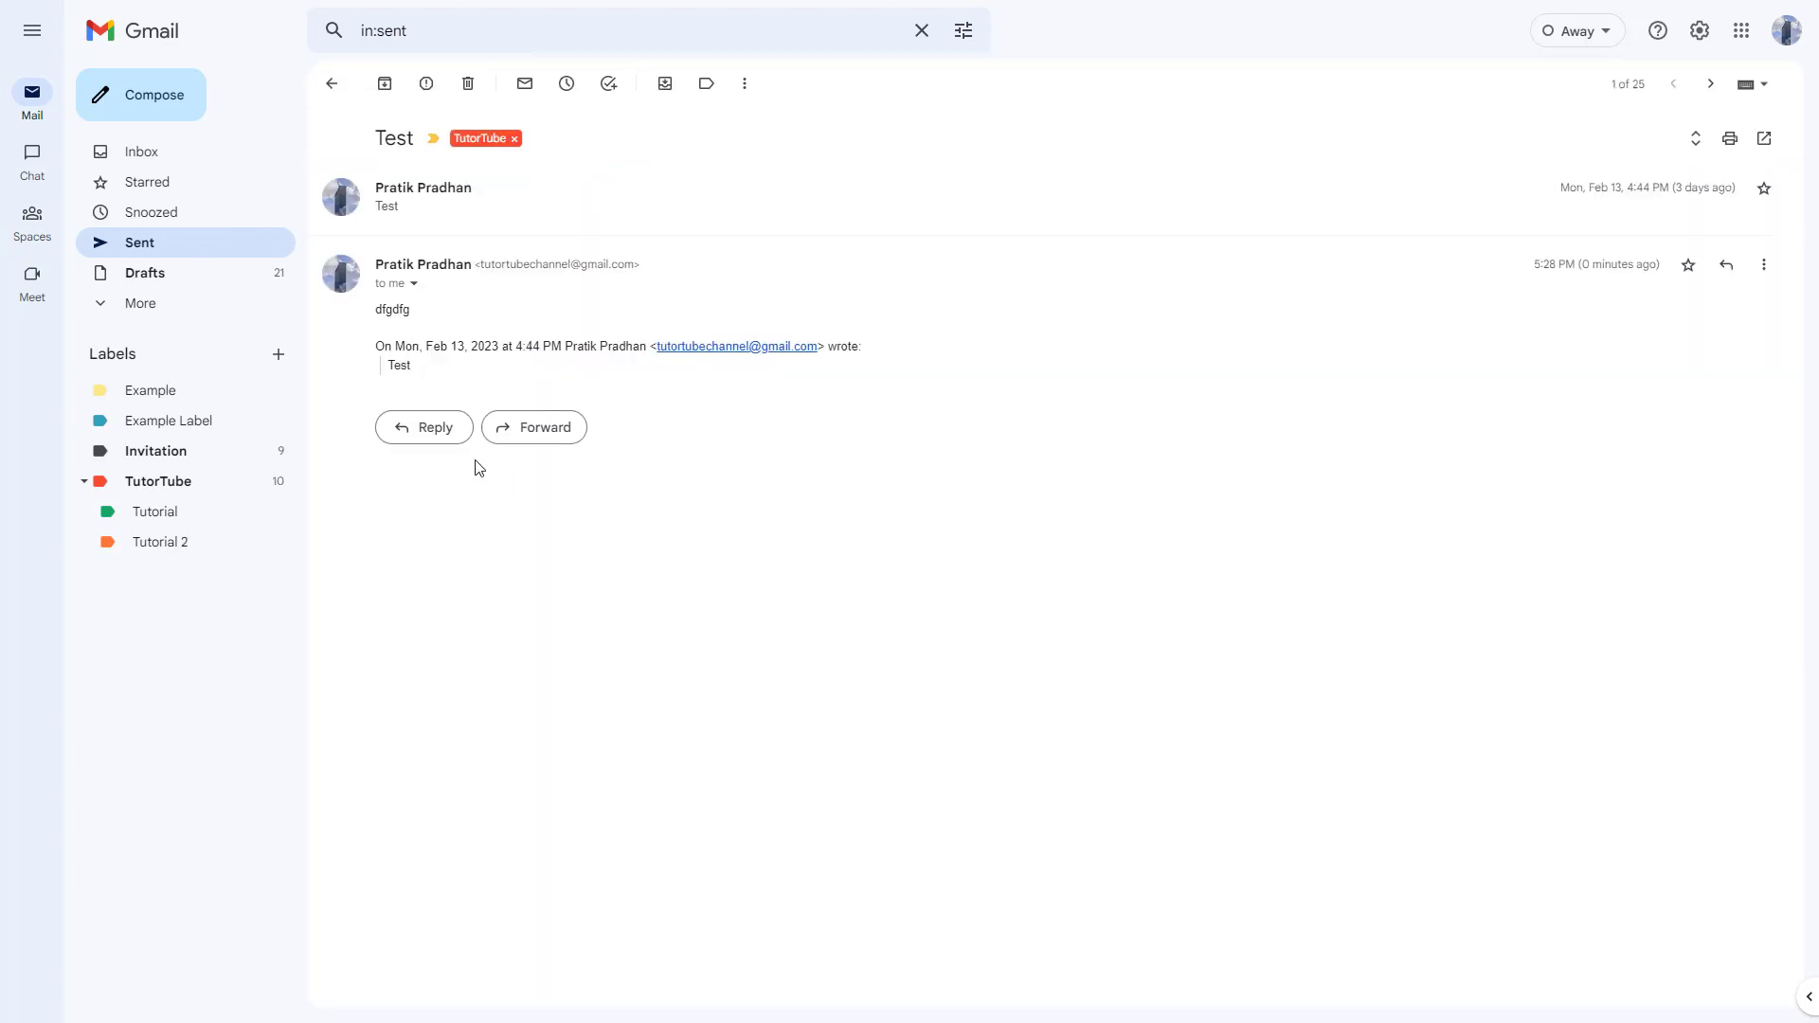
Set the default signature for replies and forwards to TutorTube in the general settings.
left_click(1700, 30)
left_click(1660, 126)
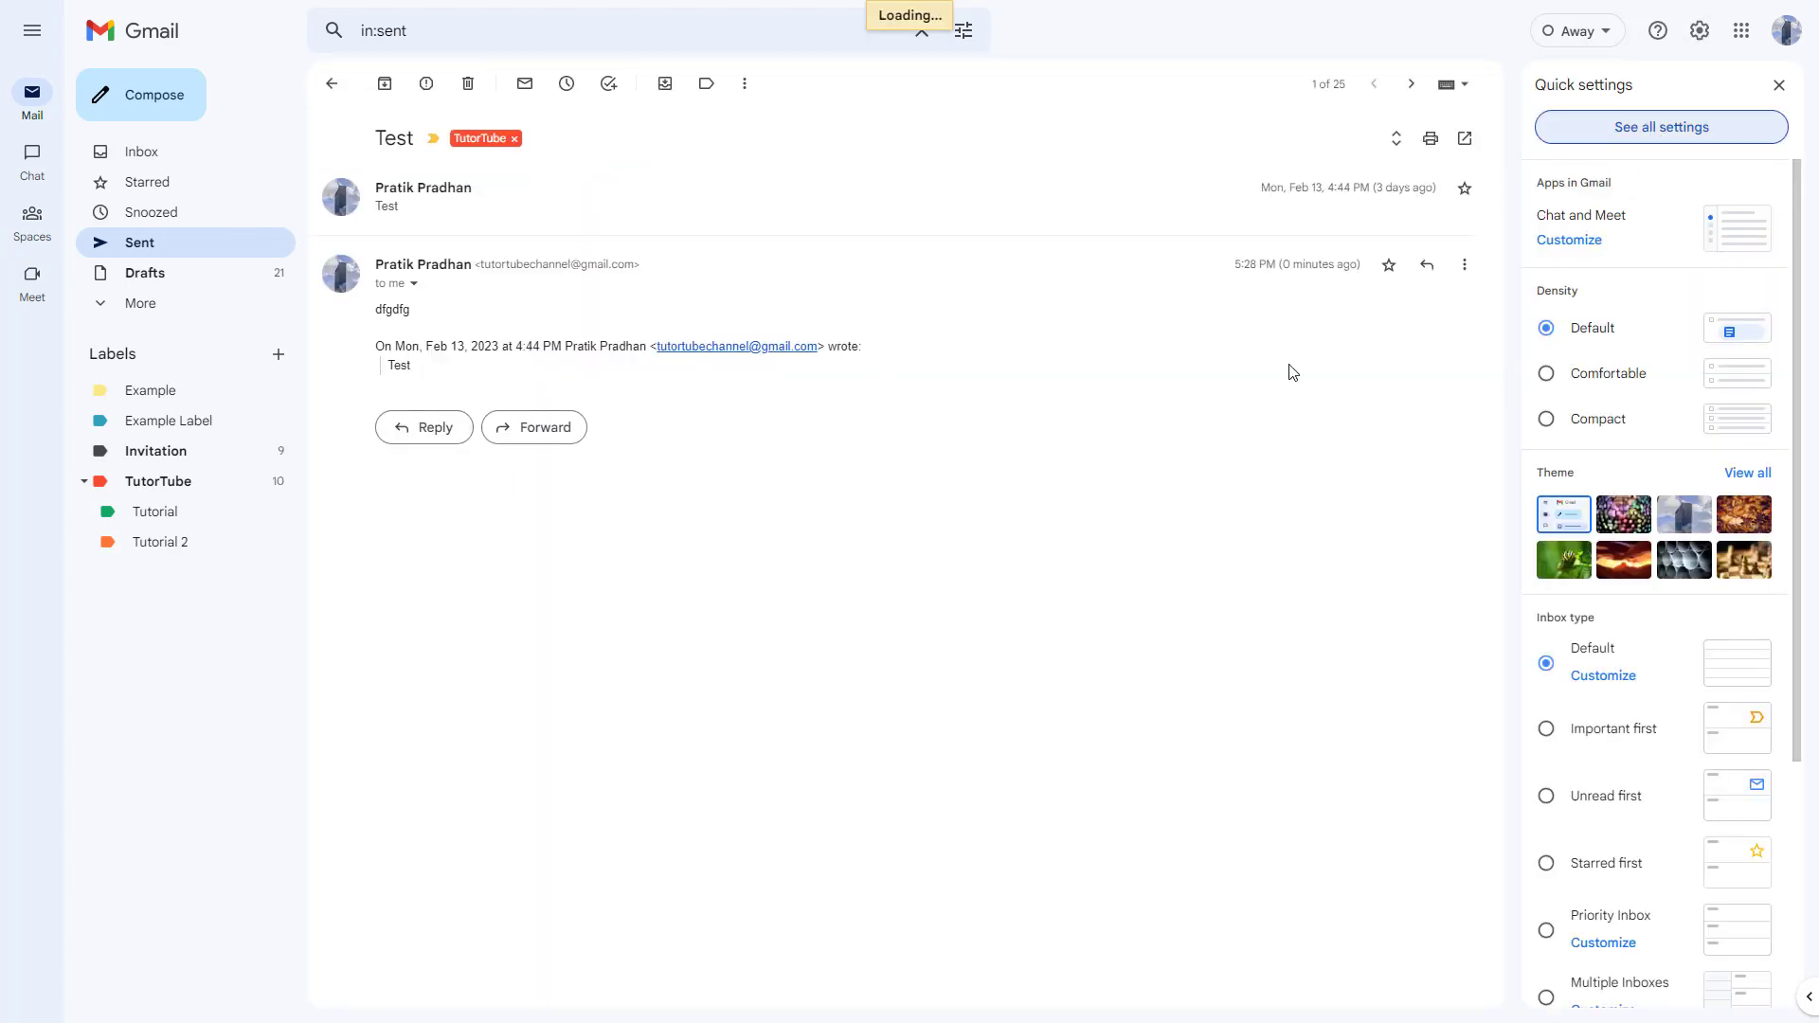
scroll(794, 424, "down", 15)
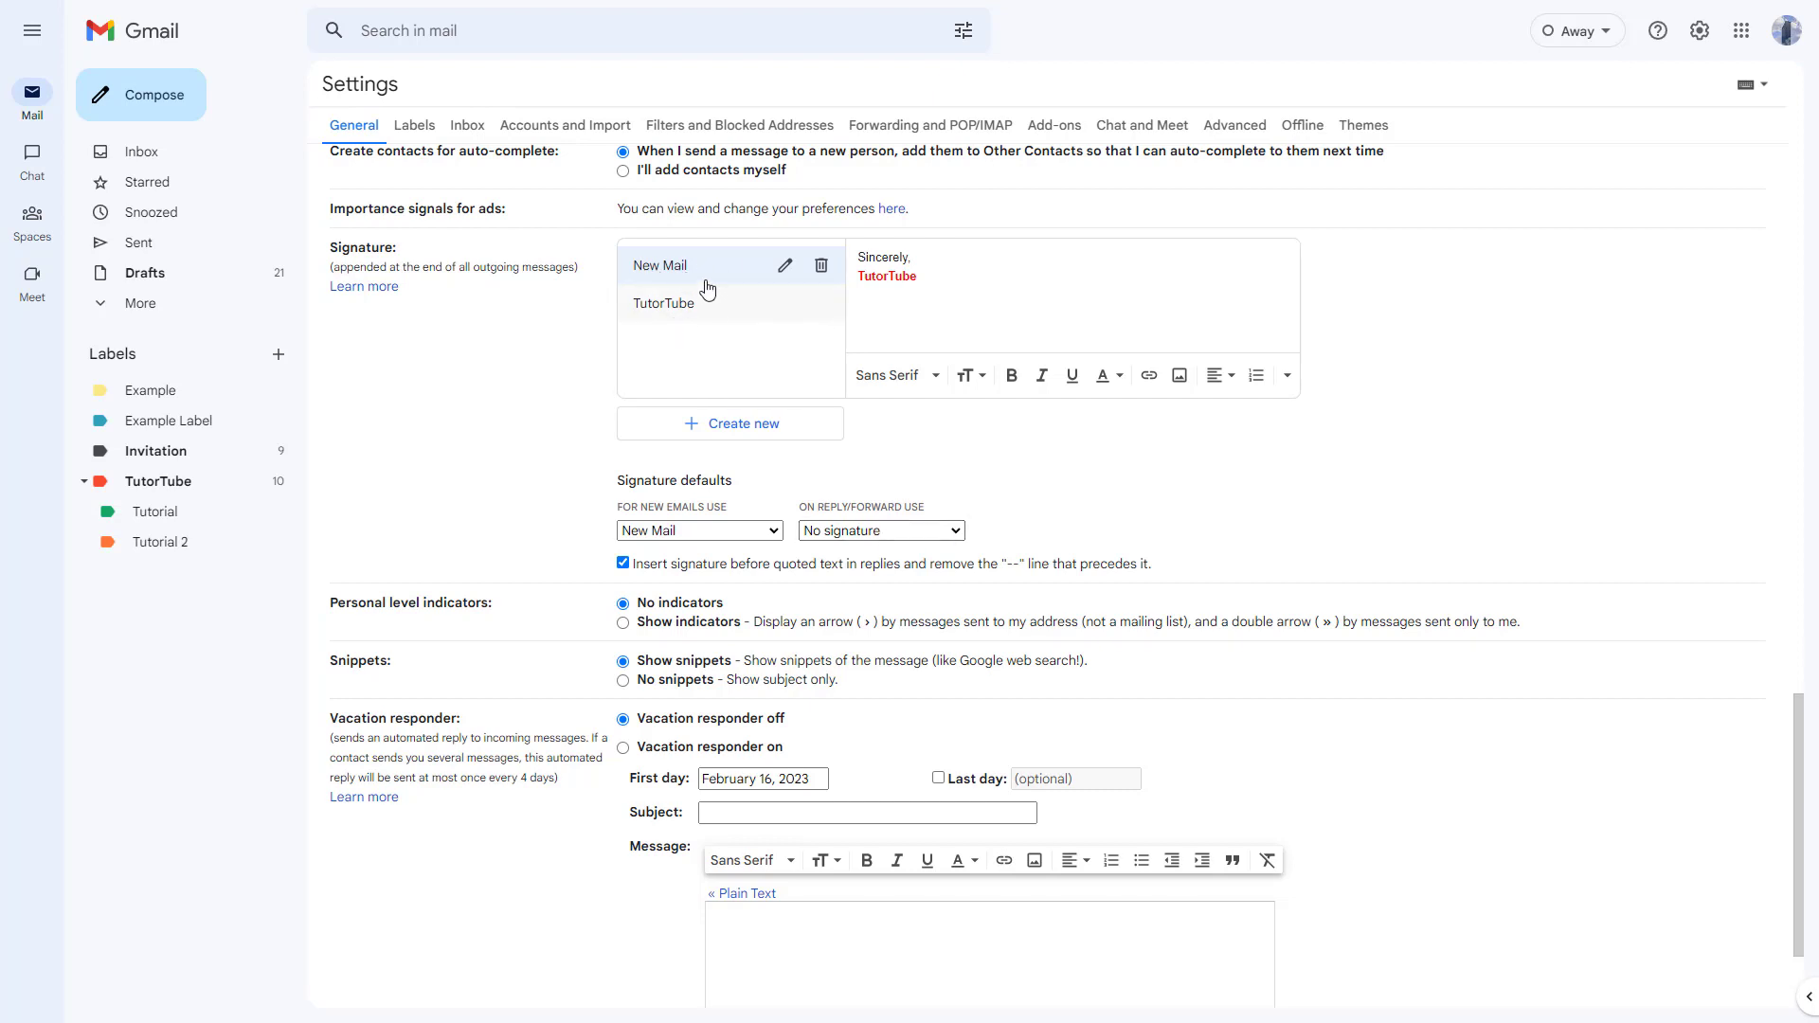
left_click(891, 532)
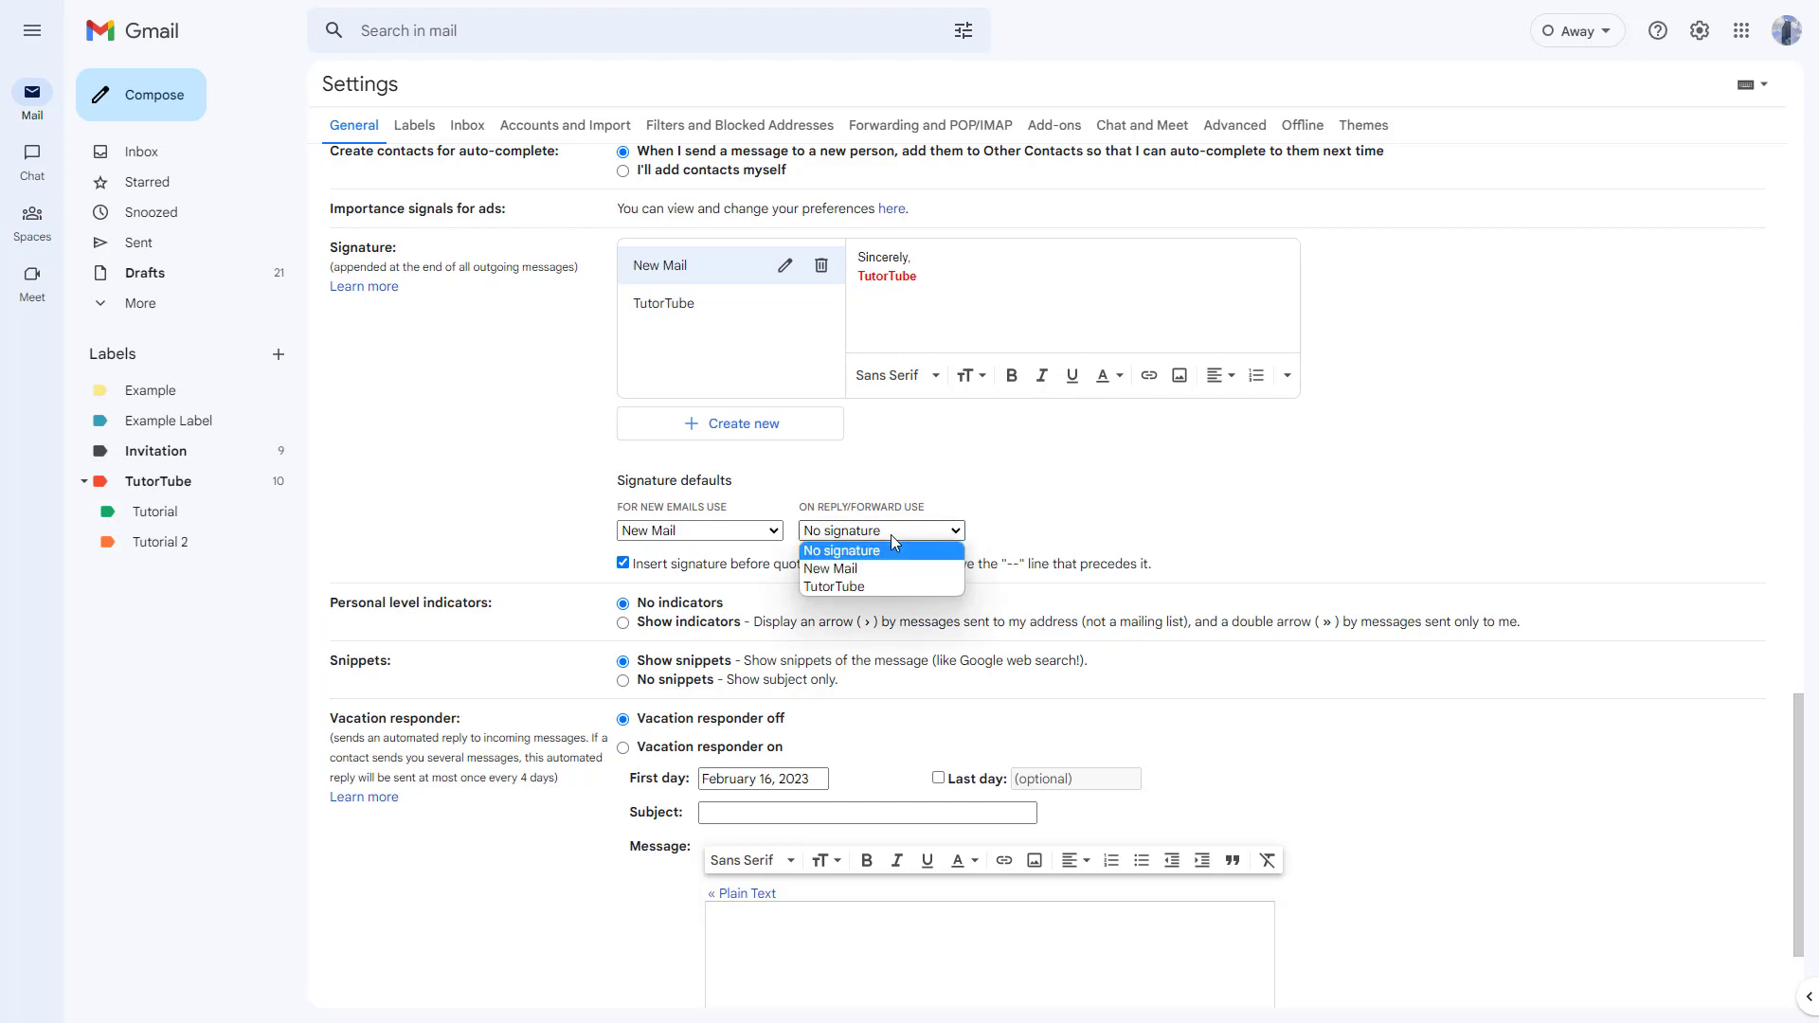
left_click(864, 585)
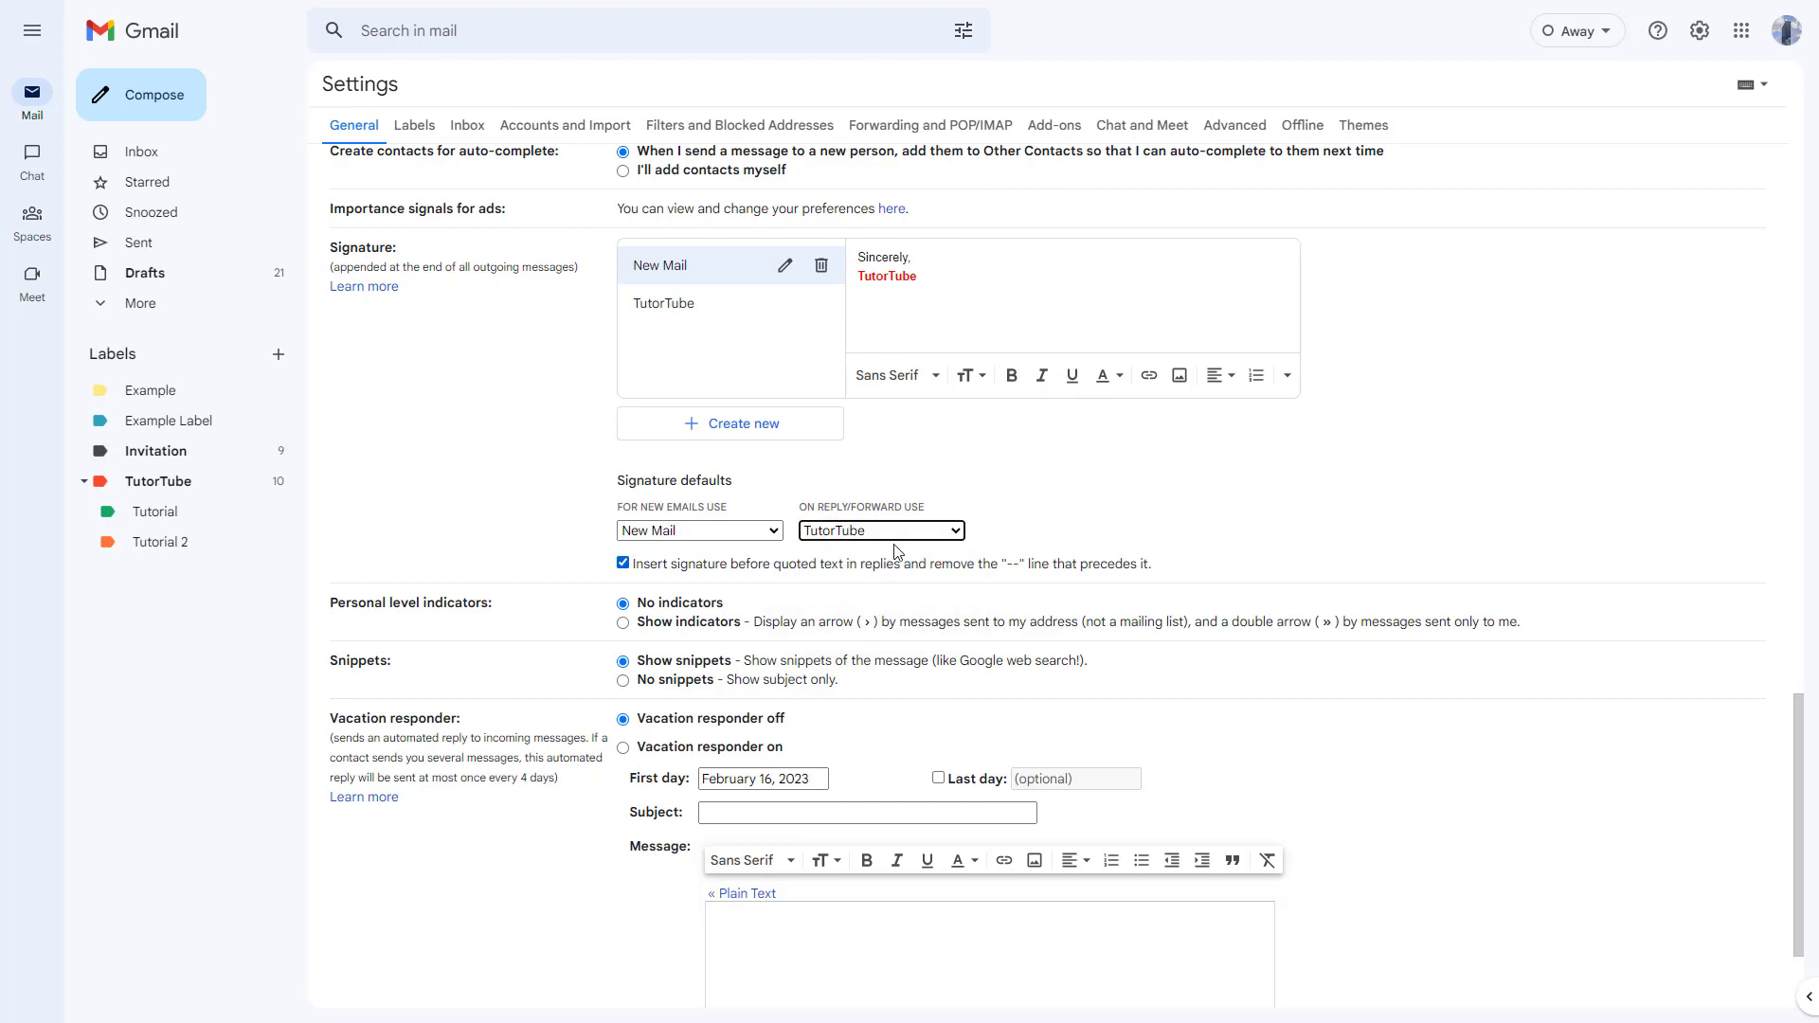
Display the content of the TutorTube signature and save the changed settings.
left_click(744, 307)
scroll(1046, 518, "up", 5)
scroll(1018, 758, "down", 7)
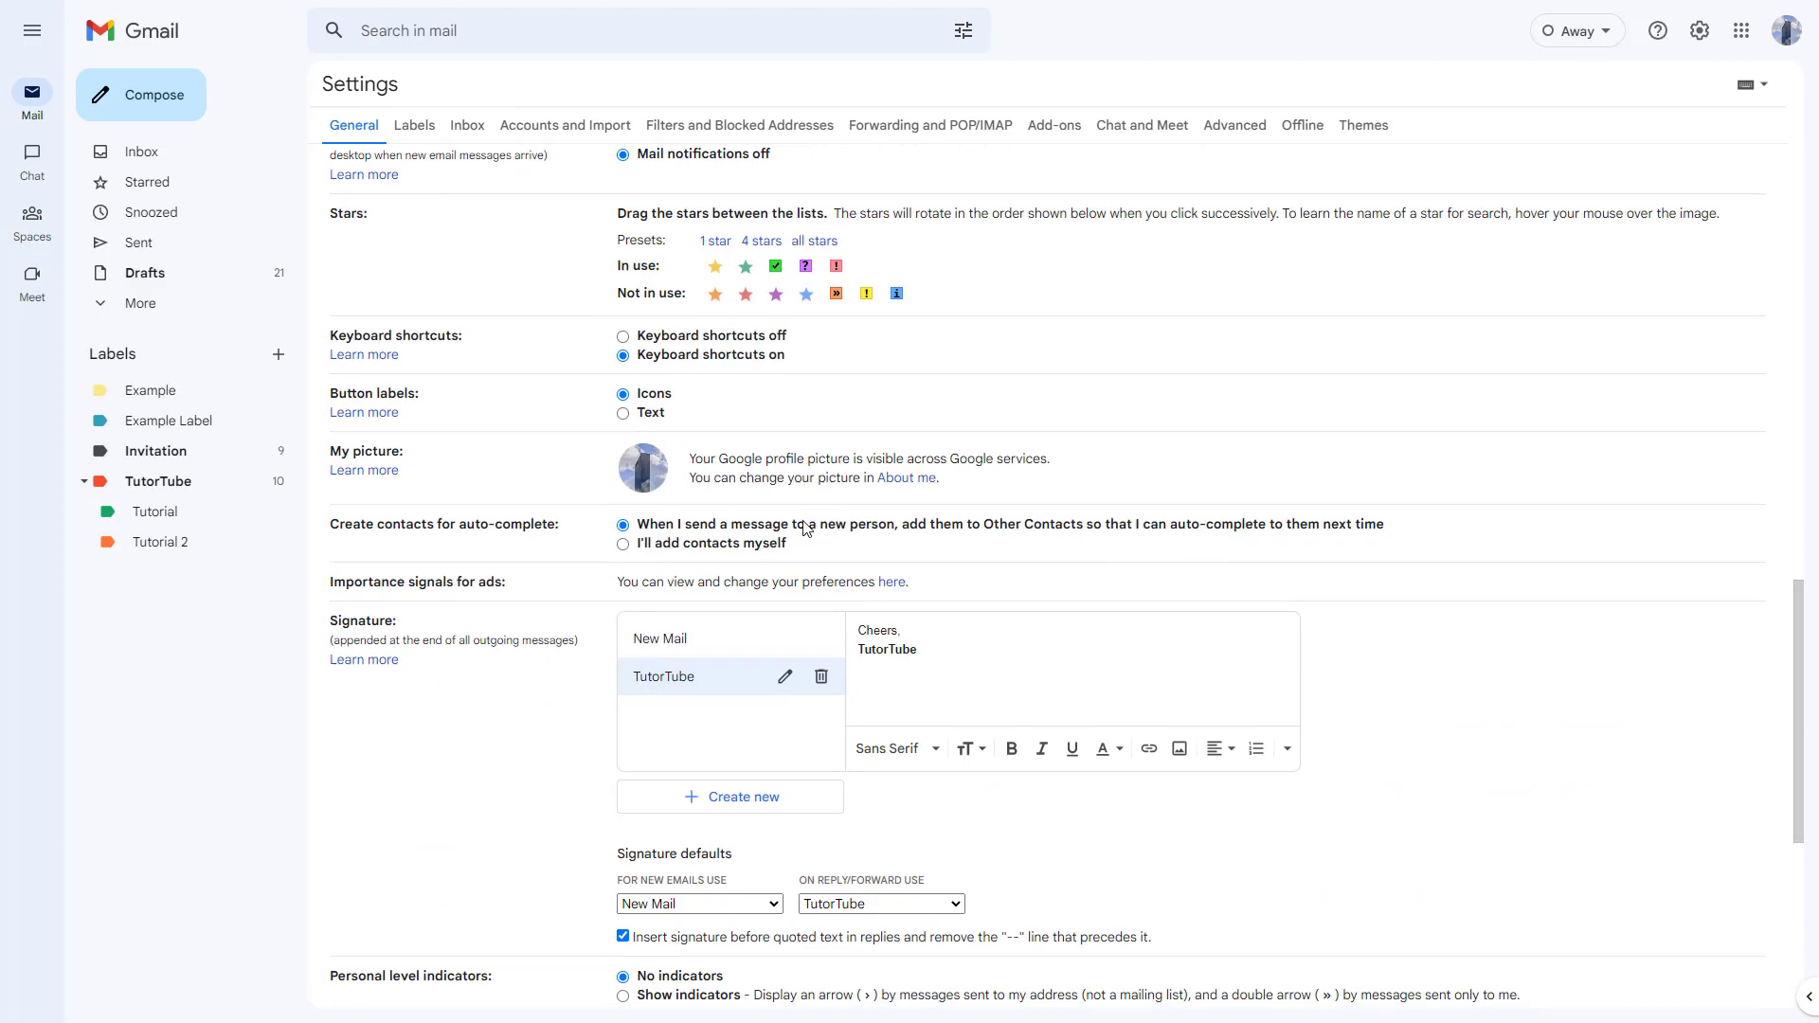
left_click(1025, 908)
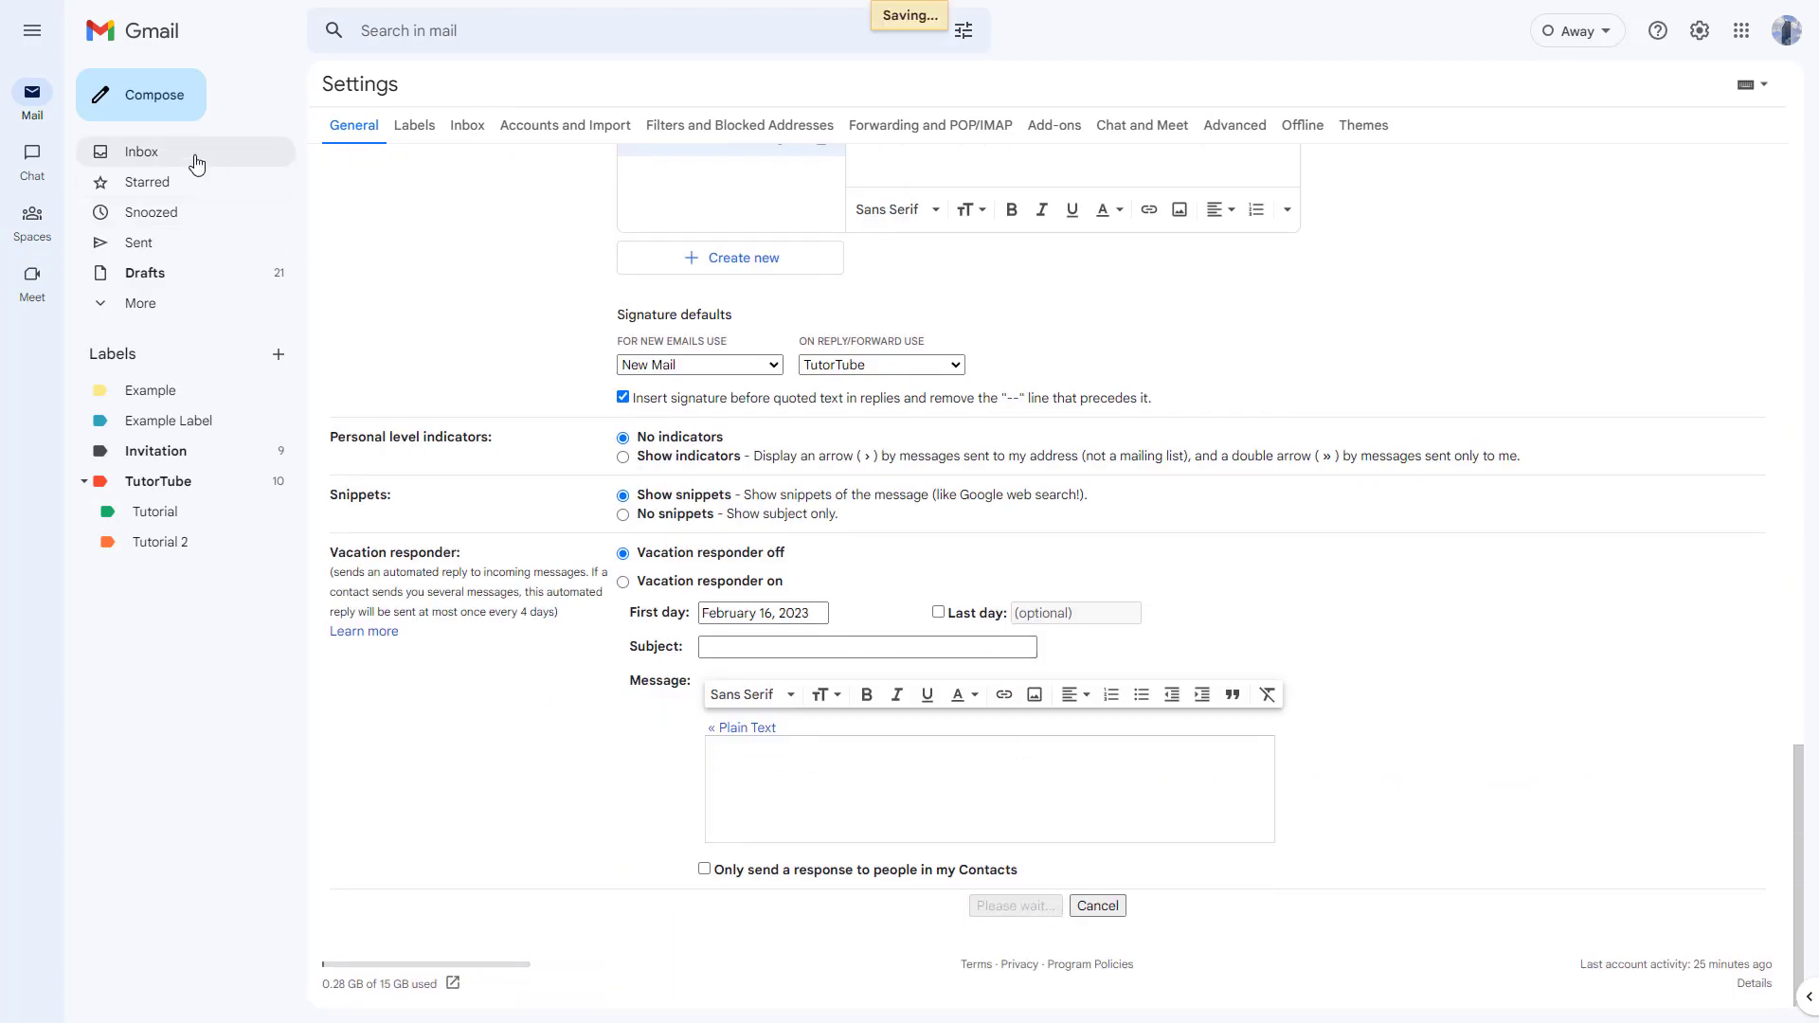
Start a new message to check its default signature, and minimize the draft.
left_click(142, 243)
left_click(152, 101)
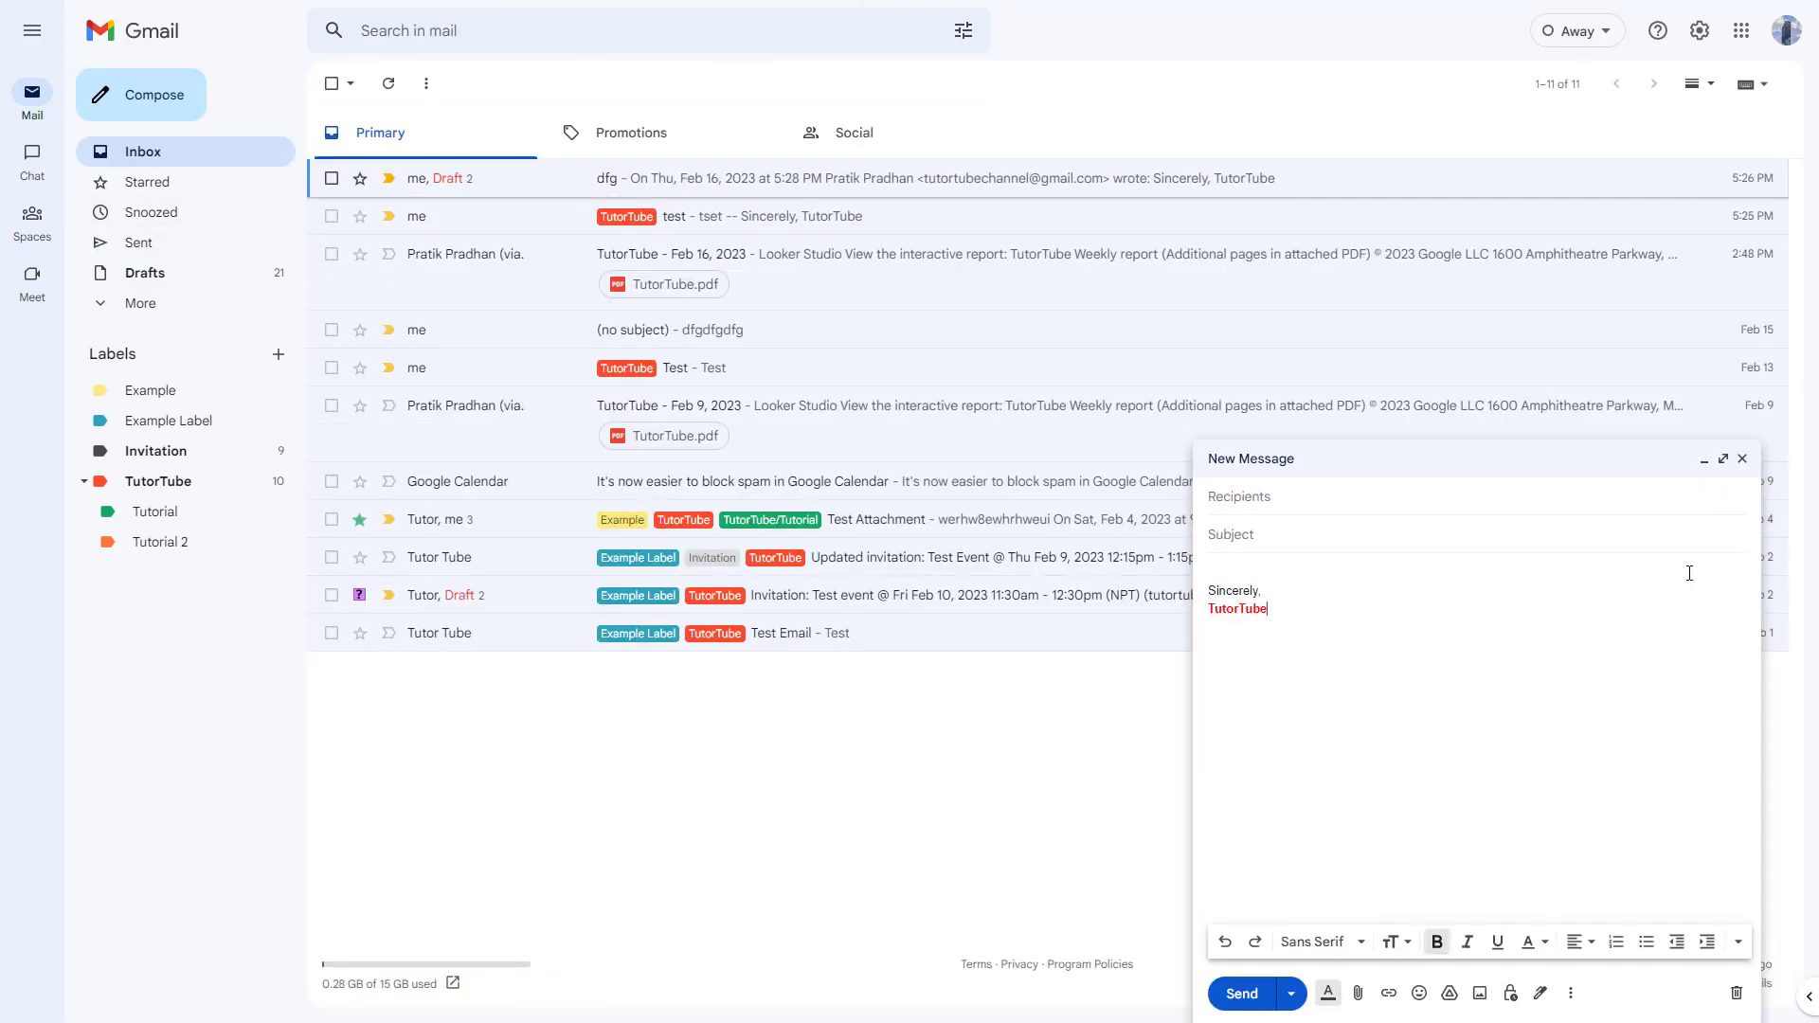
left_click(1754, 471)
Open the "TutorTube - Feb 16, 2023" message, start a reply to it, and examine the signature inserted in the draft.
left_click(783, 255)
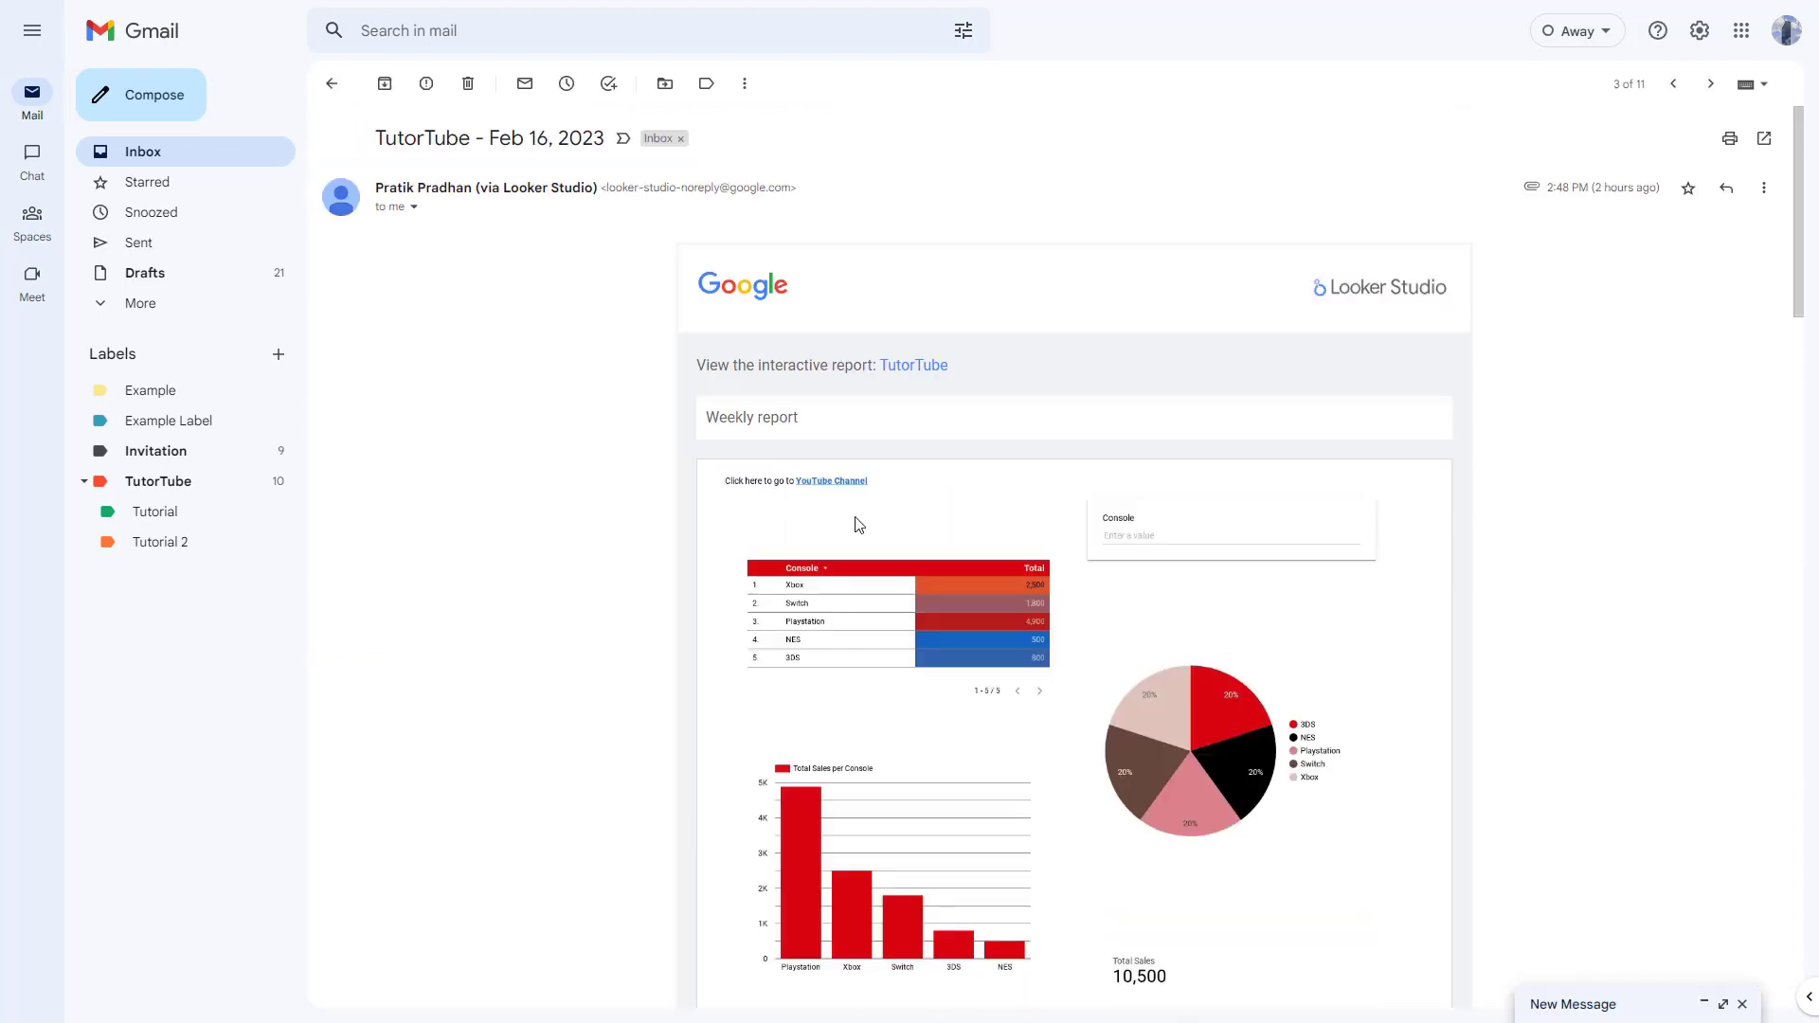
scroll(829, 659, "down", 8)
scroll(828, 658, "down", 10)
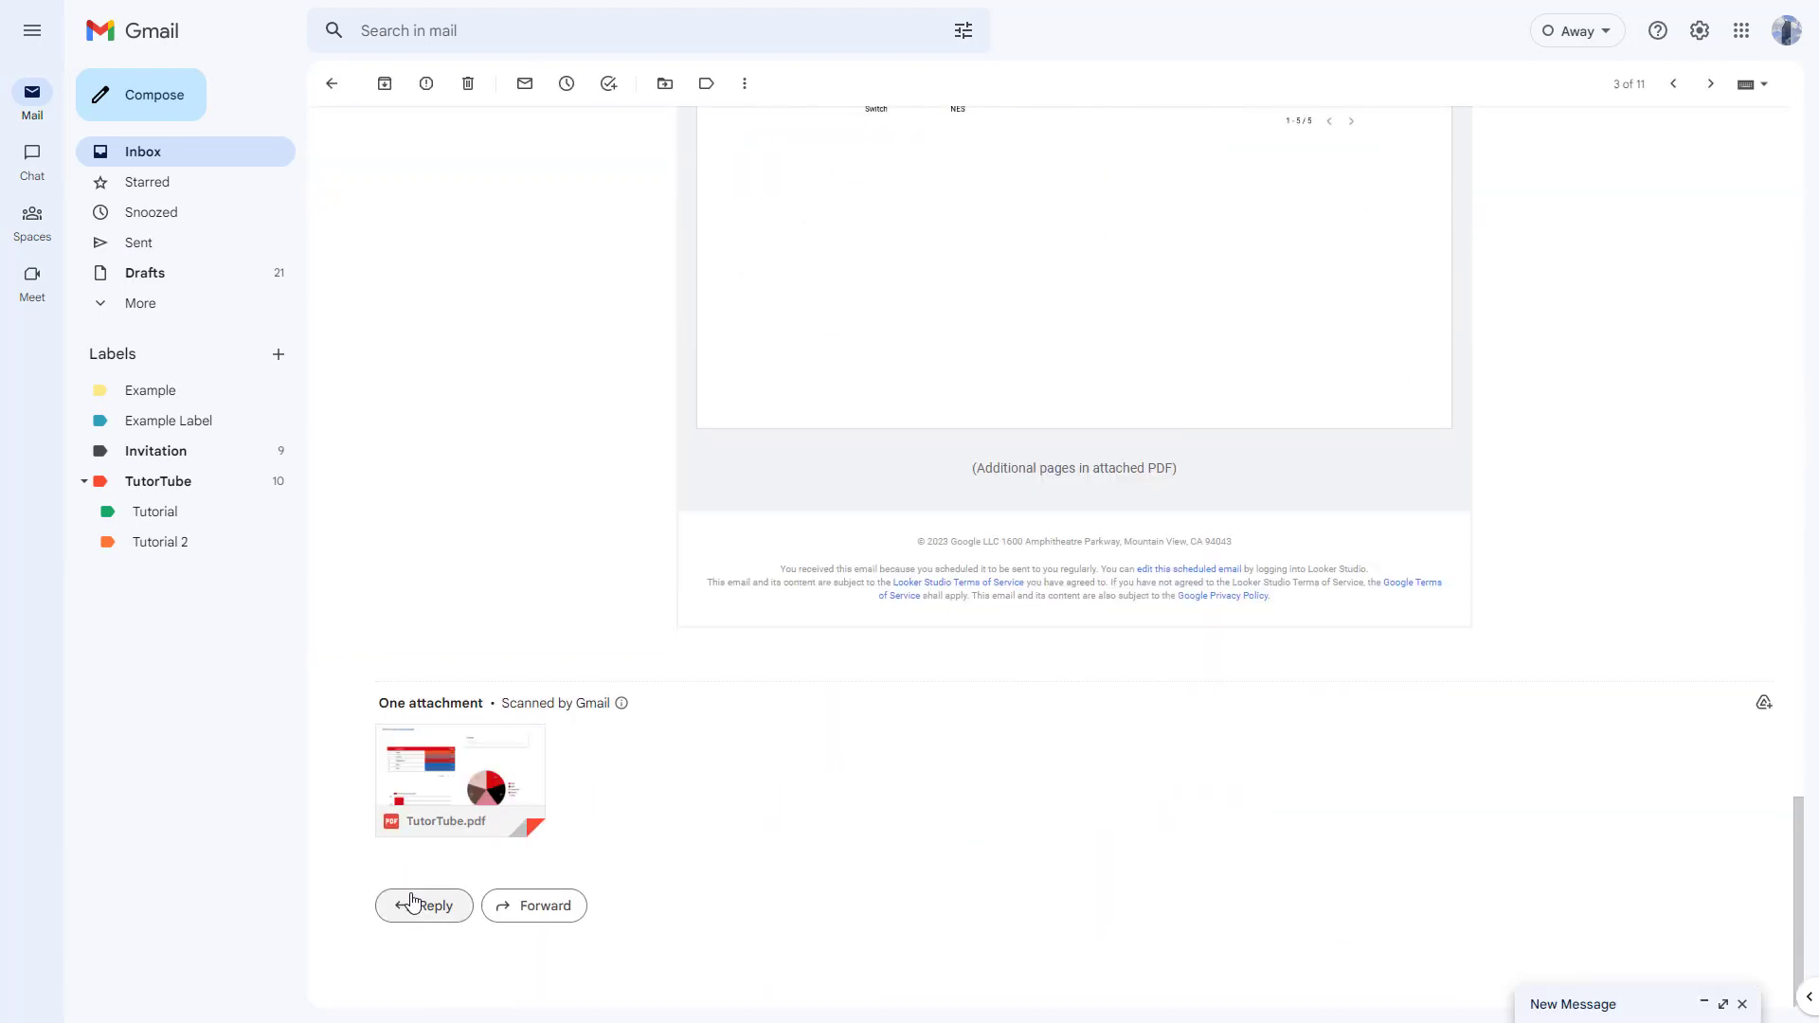
left_click(415, 901)
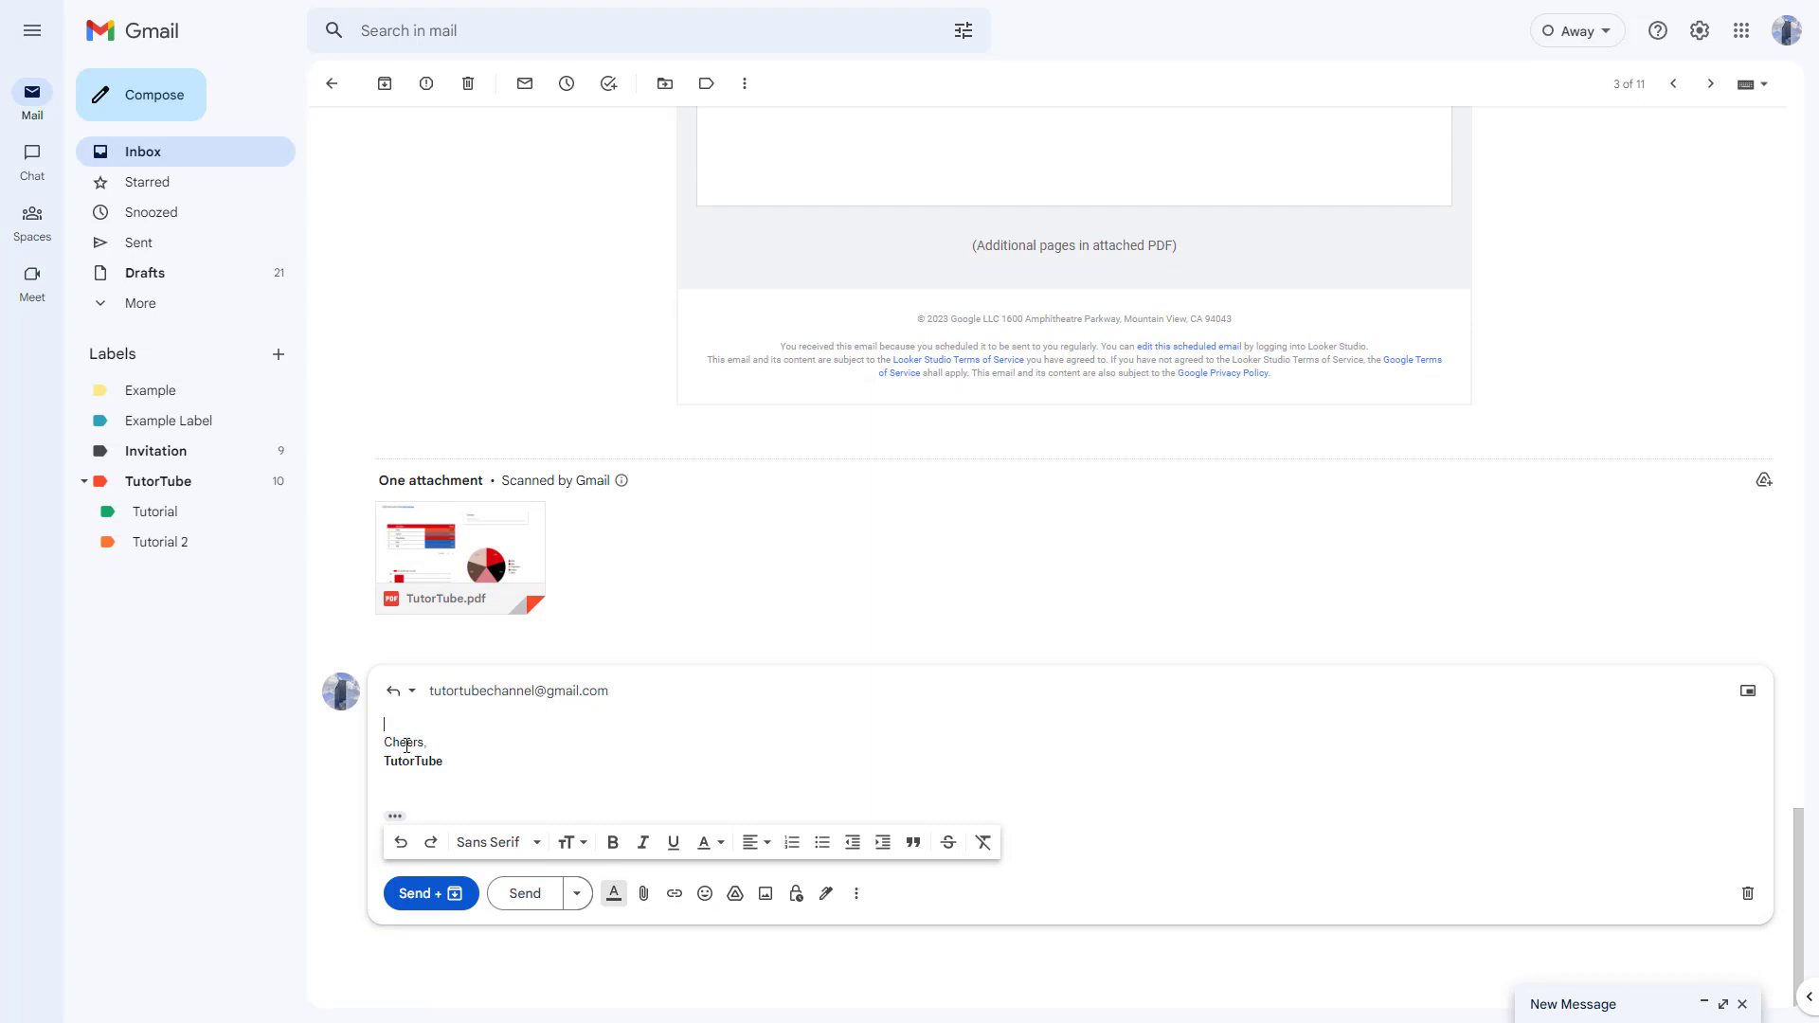
mouse_move(404, 742)
left_mouse_down()
mouse_move(441, 743)
mouse_move(446, 765)
left_mouse_up()
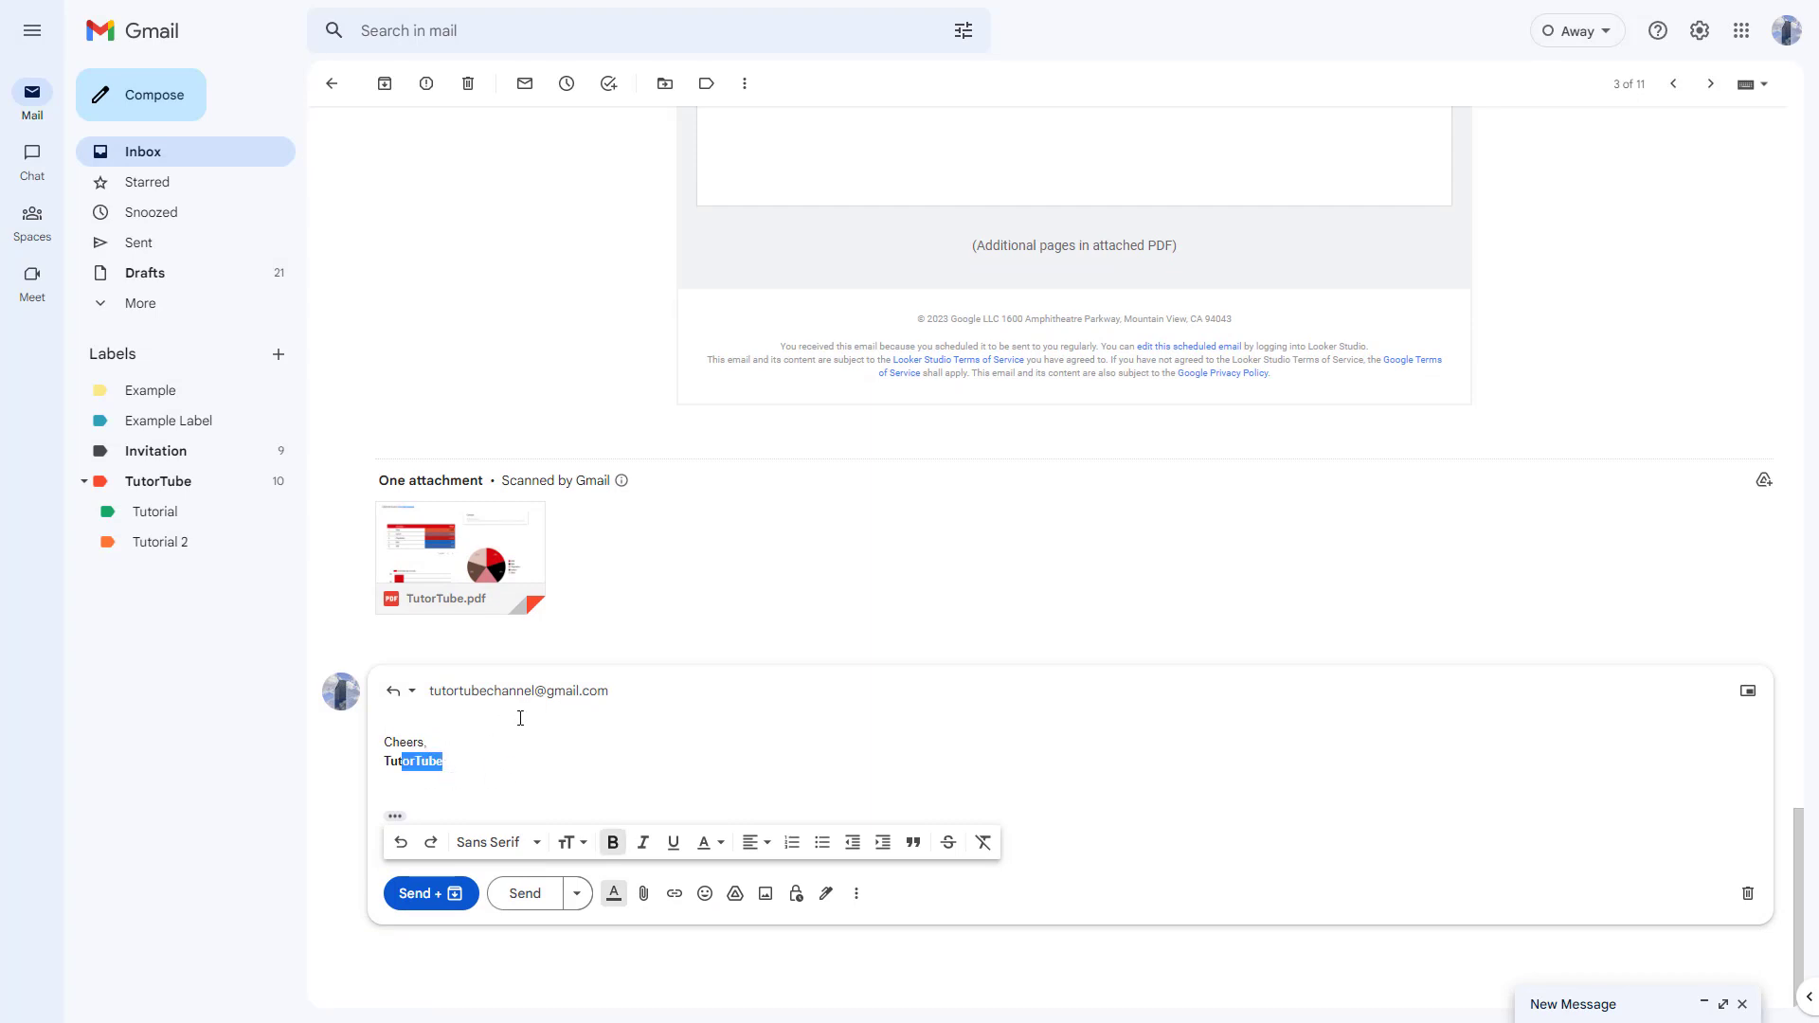
left_click(564, 730)
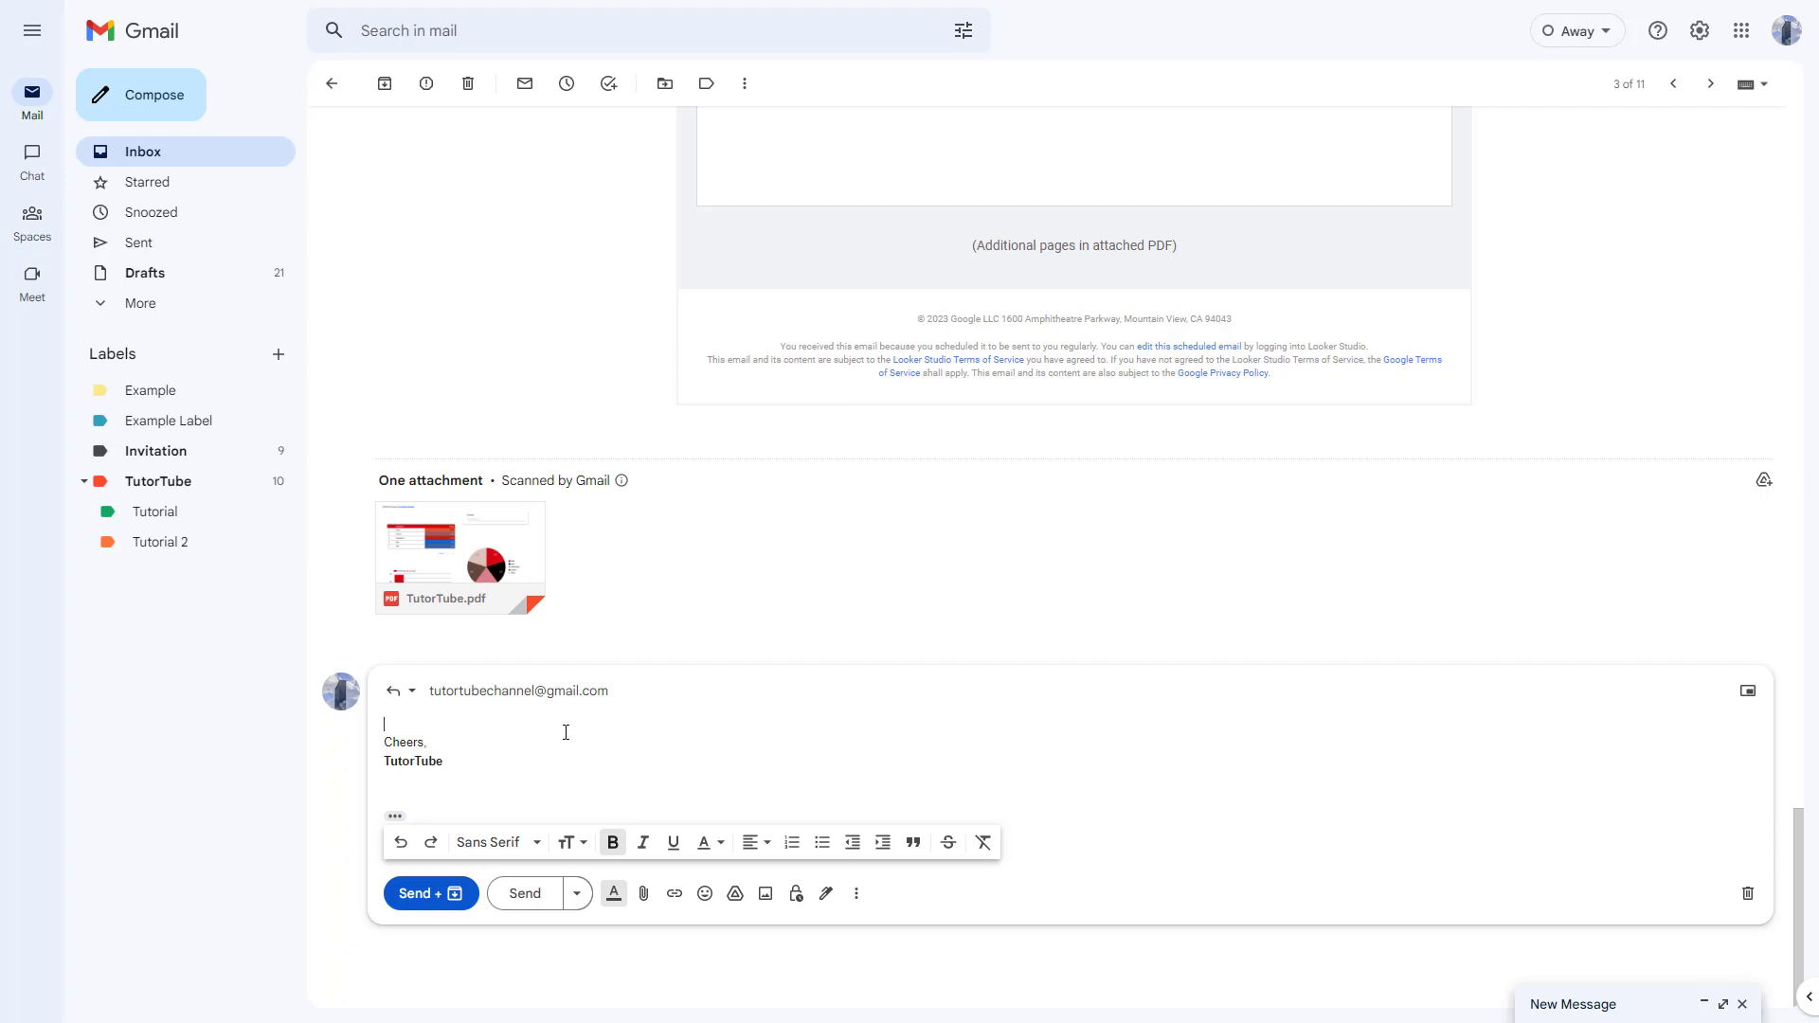